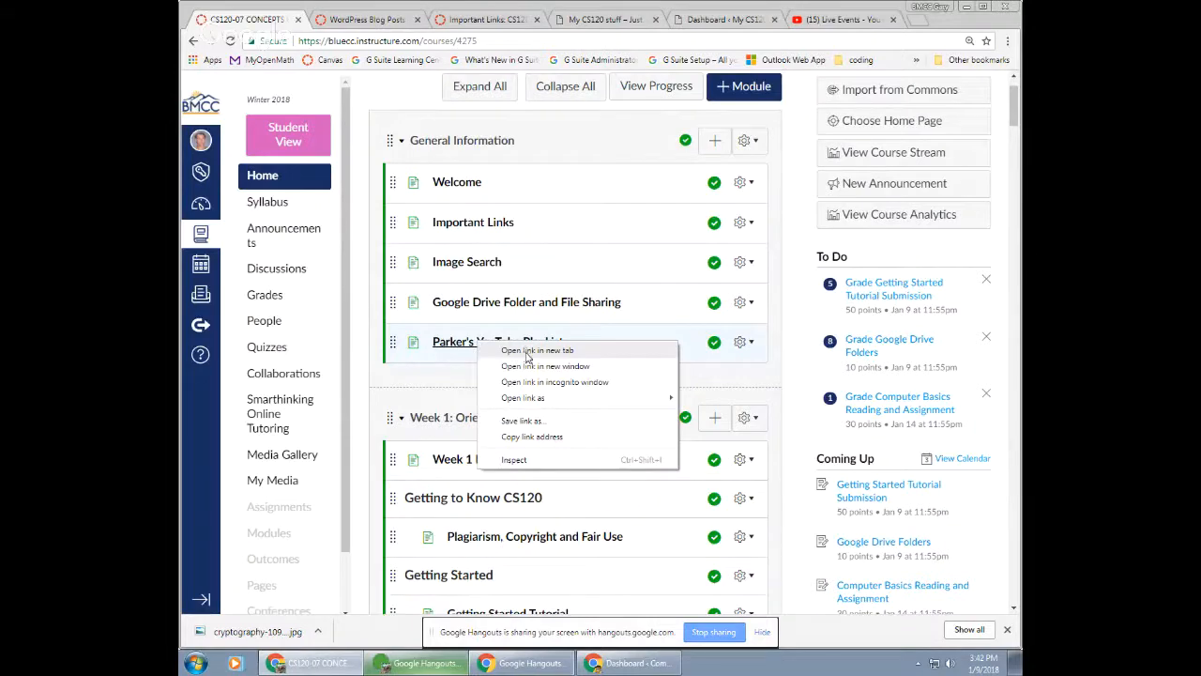
Step: Open the YouTube playlist module item in a new tab and show its five-video Computer Literacy list
{"action": "left_click", "coordinate": [513, 354]}
{"action": "left_click", "coordinate": [539, 22]}
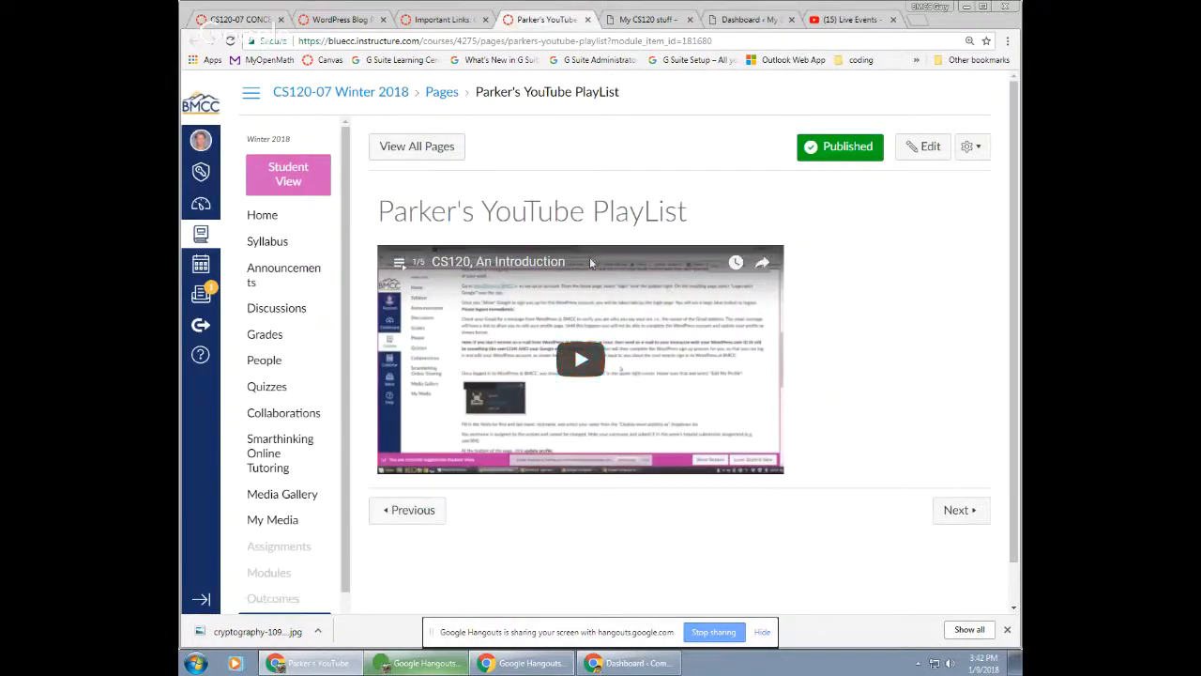
{"action": "left_click", "coordinate": [402, 265]}
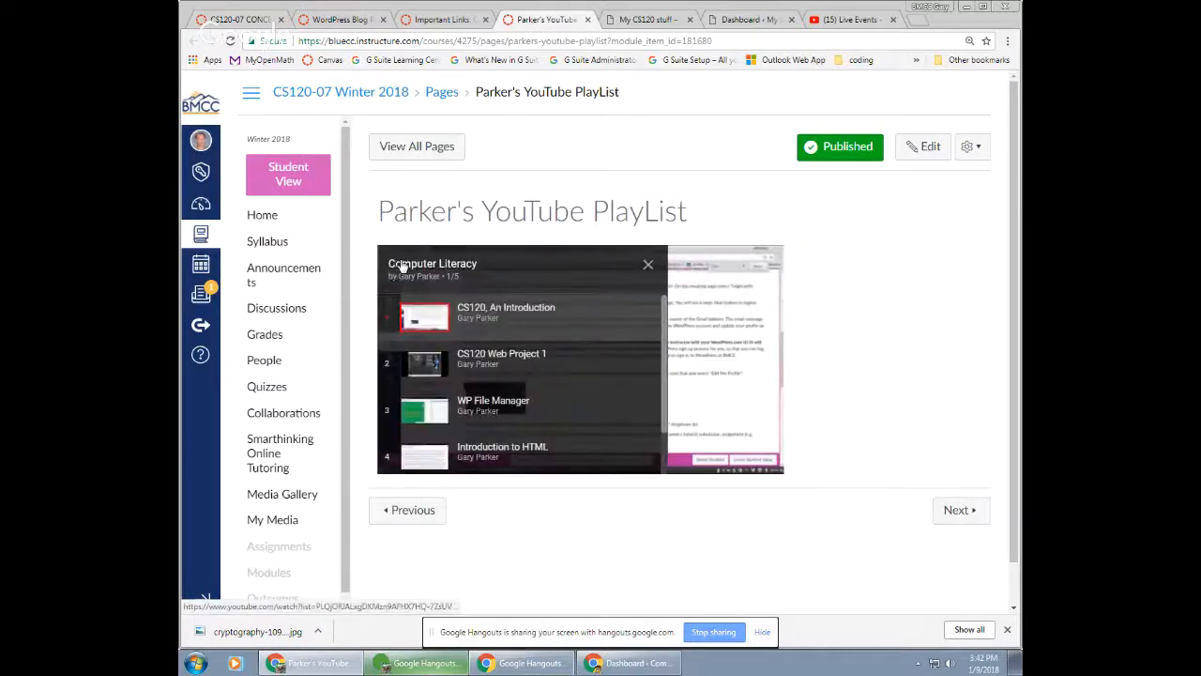
{"action": "scroll", "coordinate": [507, 349], "scroll_direction": "down", "scroll_amount": 3}
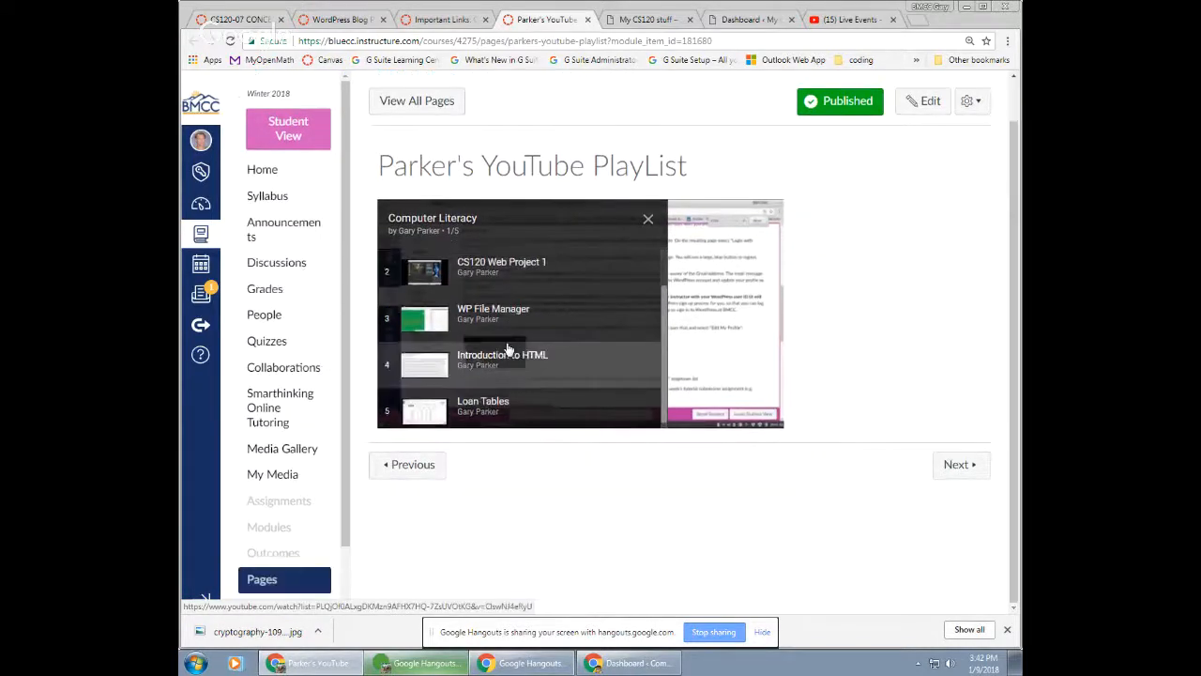
{"action": "scroll", "coordinate": [506, 349], "scroll_direction": "up", "scroll_amount": 3}
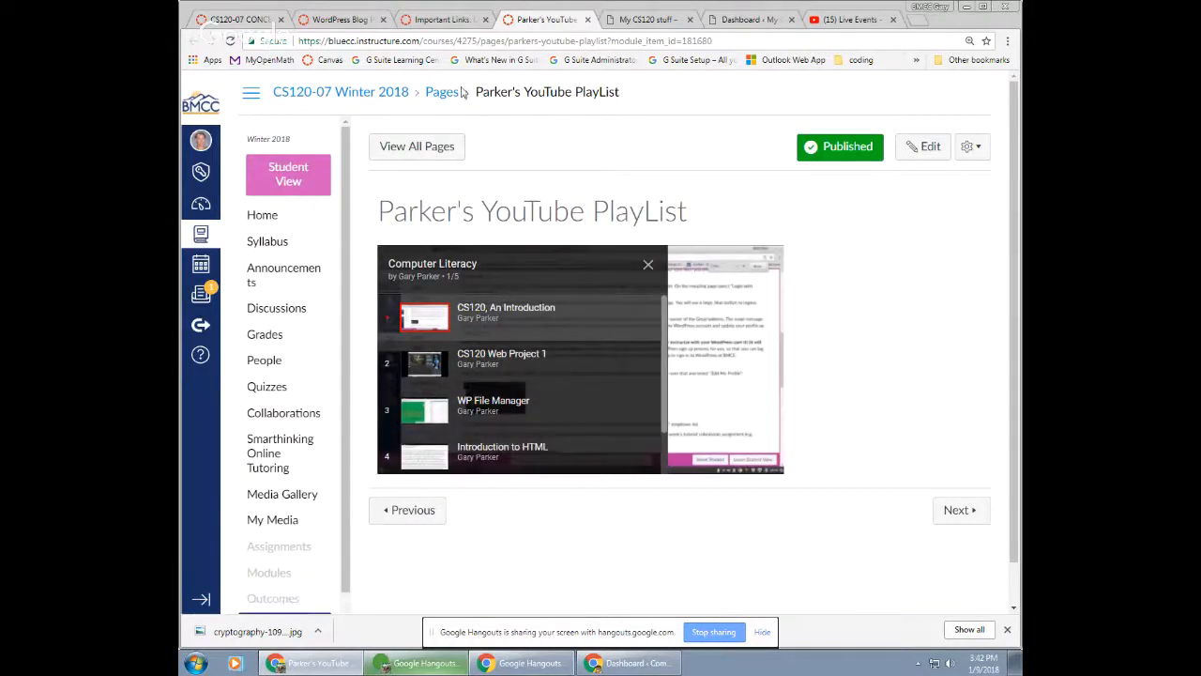
Step: Close the playlist tab, highlight the 3 favorite books and 5 amazing facts requirements, then bring up WordPress
{"action": "left_click", "coordinate": [587, 20]}
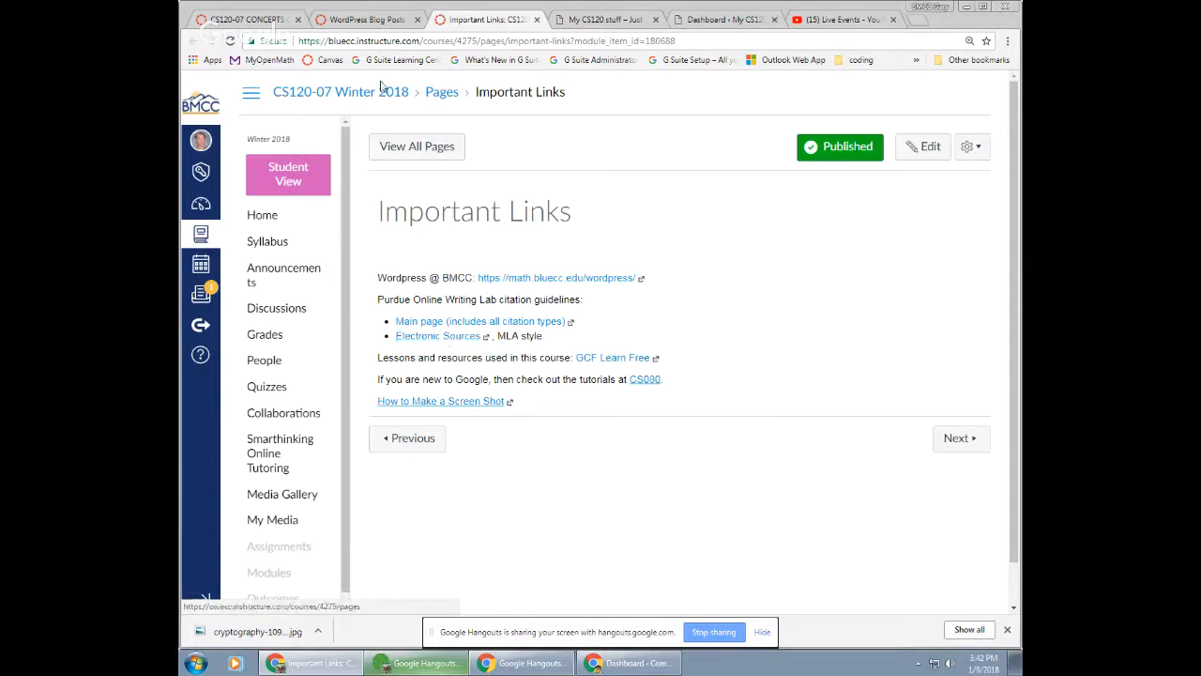
{"action": "left_click", "coordinate": [362, 21]}
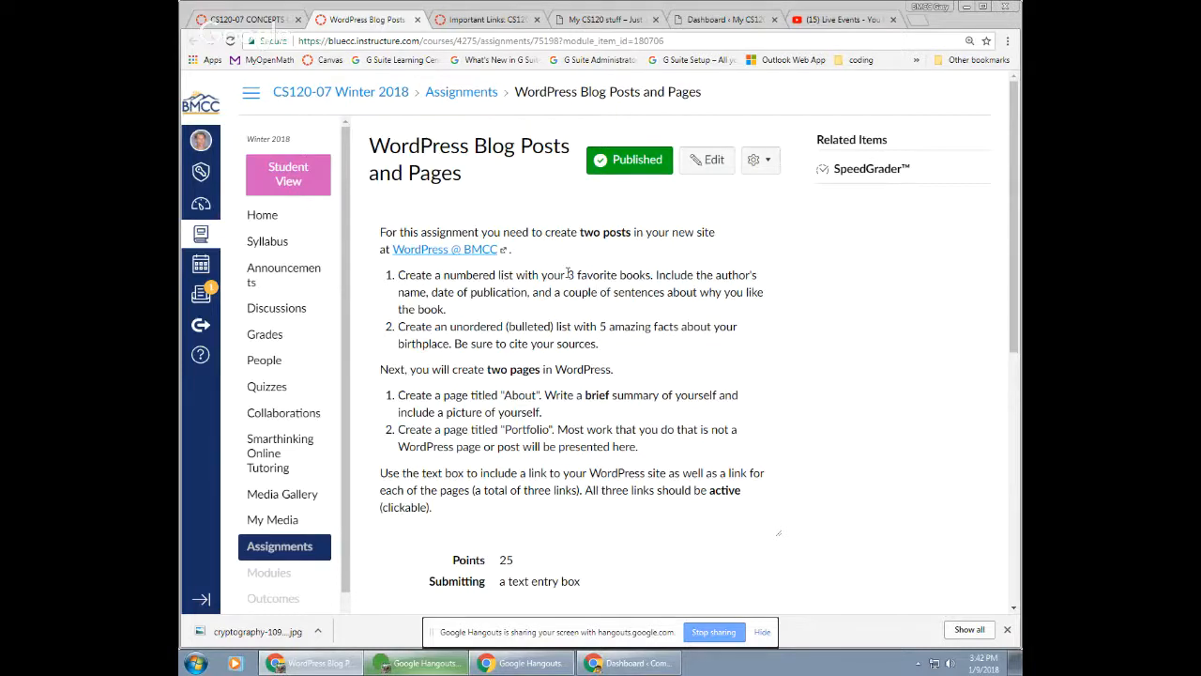
{"action": "left_click_drag", "start_coordinate": [568, 273], "coordinate": [654, 273]}
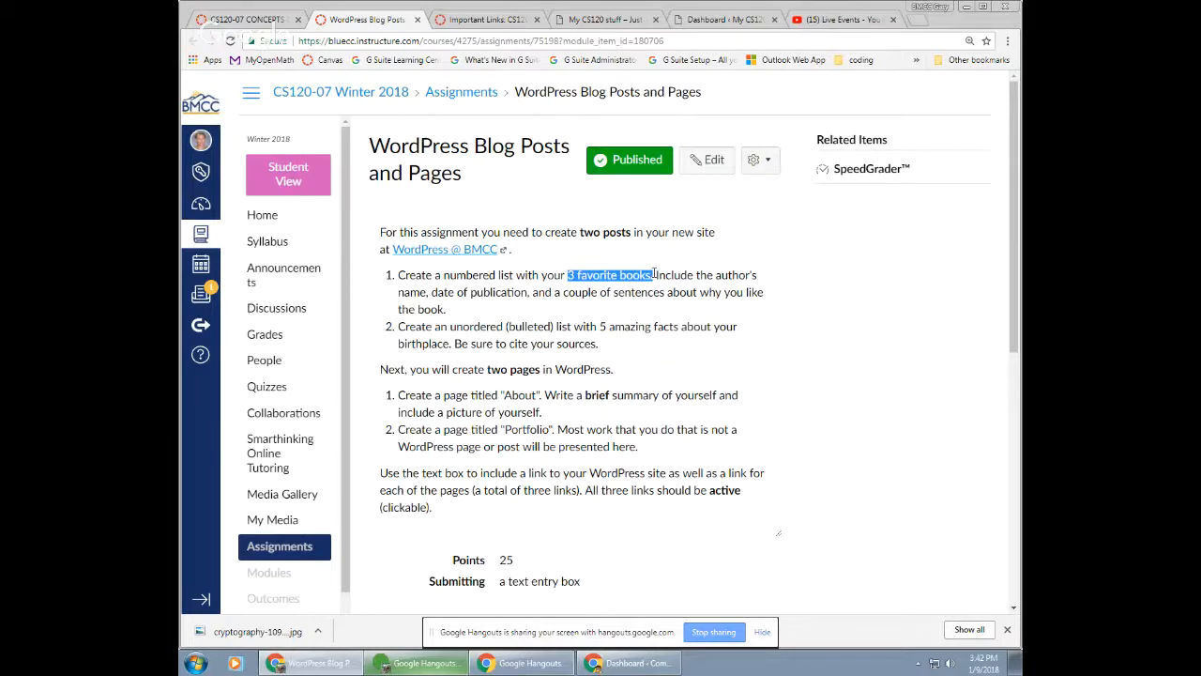
{"action": "left_click_drag", "start_coordinate": [599, 326], "coordinate": [680, 326]}
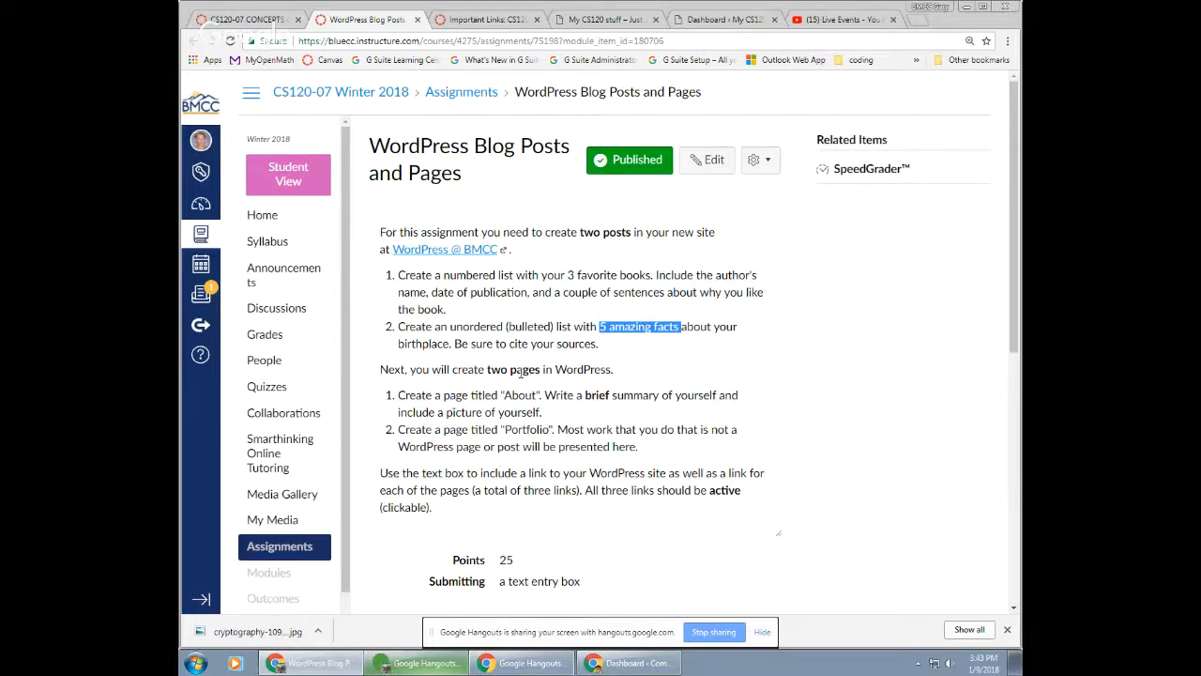
{"action": "left_click", "coordinate": [513, 370]}
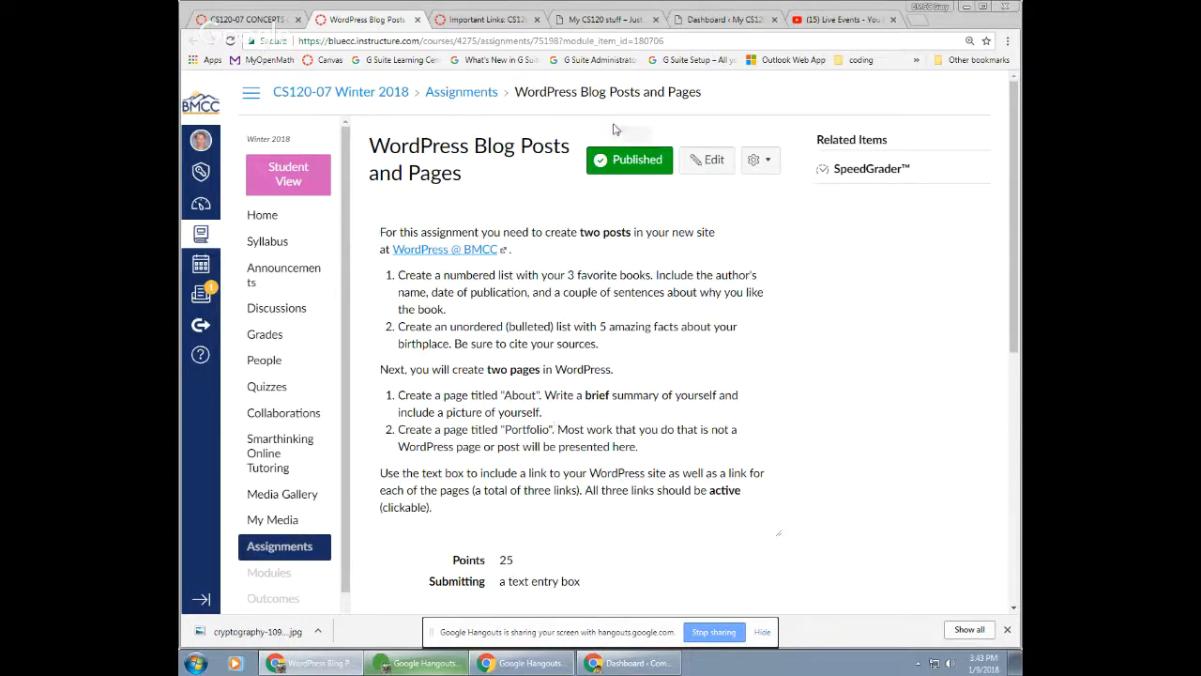
{"action": "left_click", "coordinate": [626, 663]}
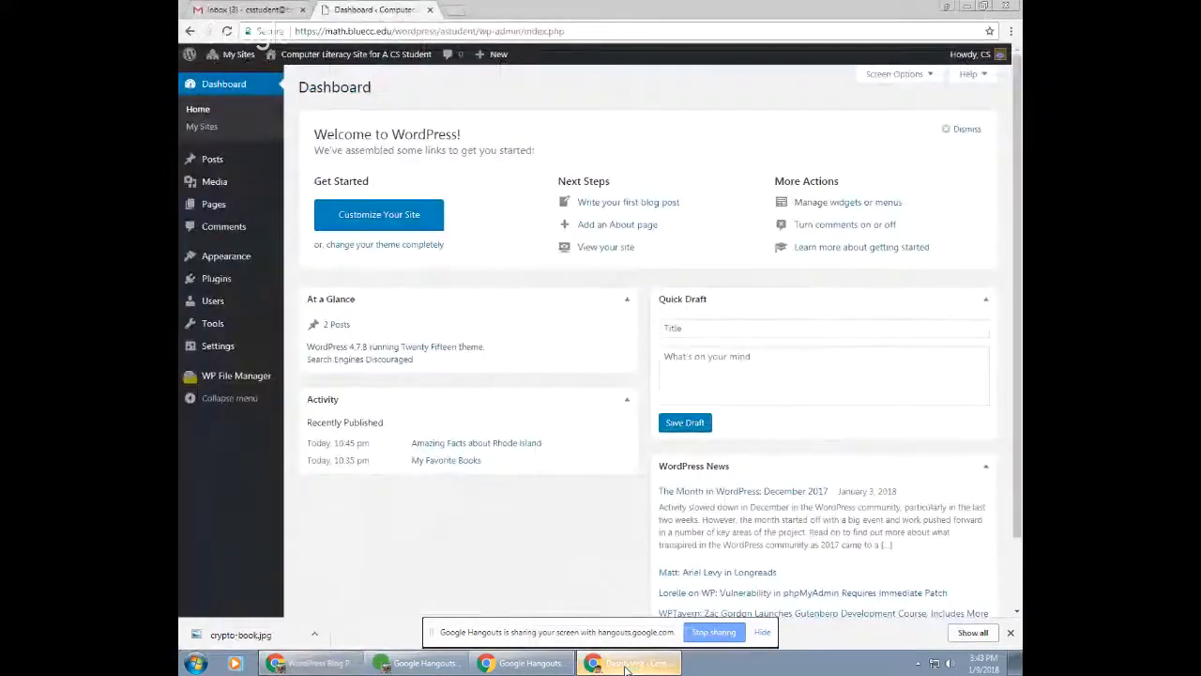
Step: In the Amazing Facts about Rhode Island post, add a second bullet reading 'Another fact'
{"action": "left_click", "coordinate": [206, 160]}
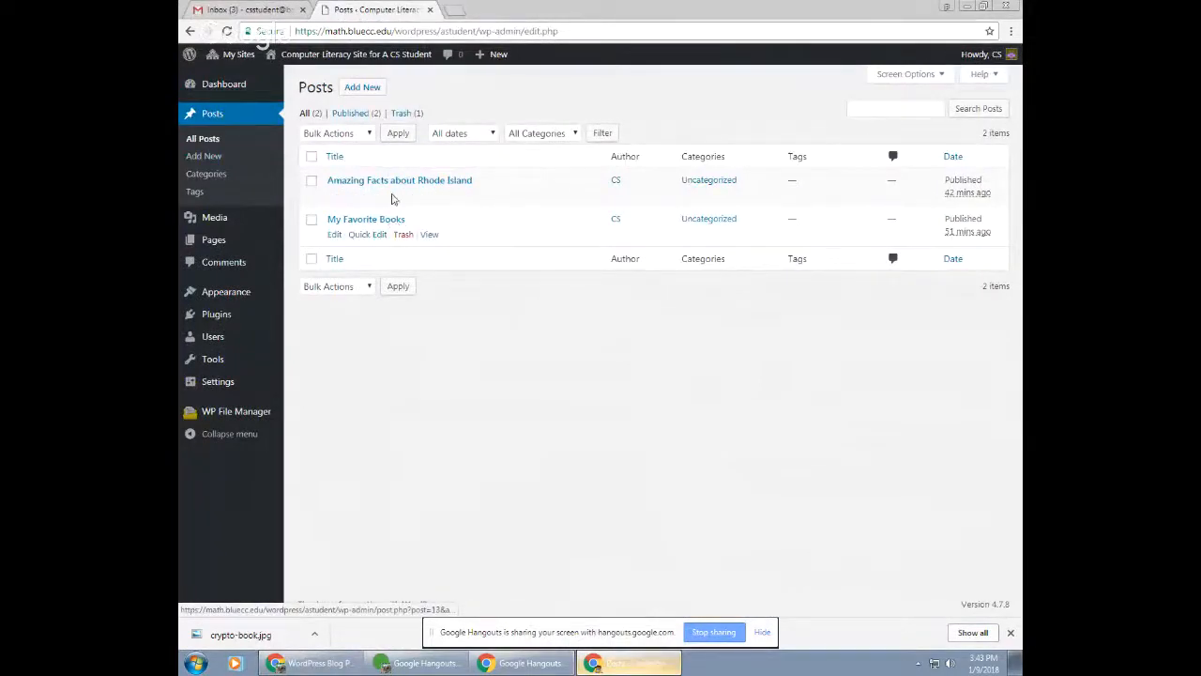
{"action": "left_click", "coordinate": [394, 180]}
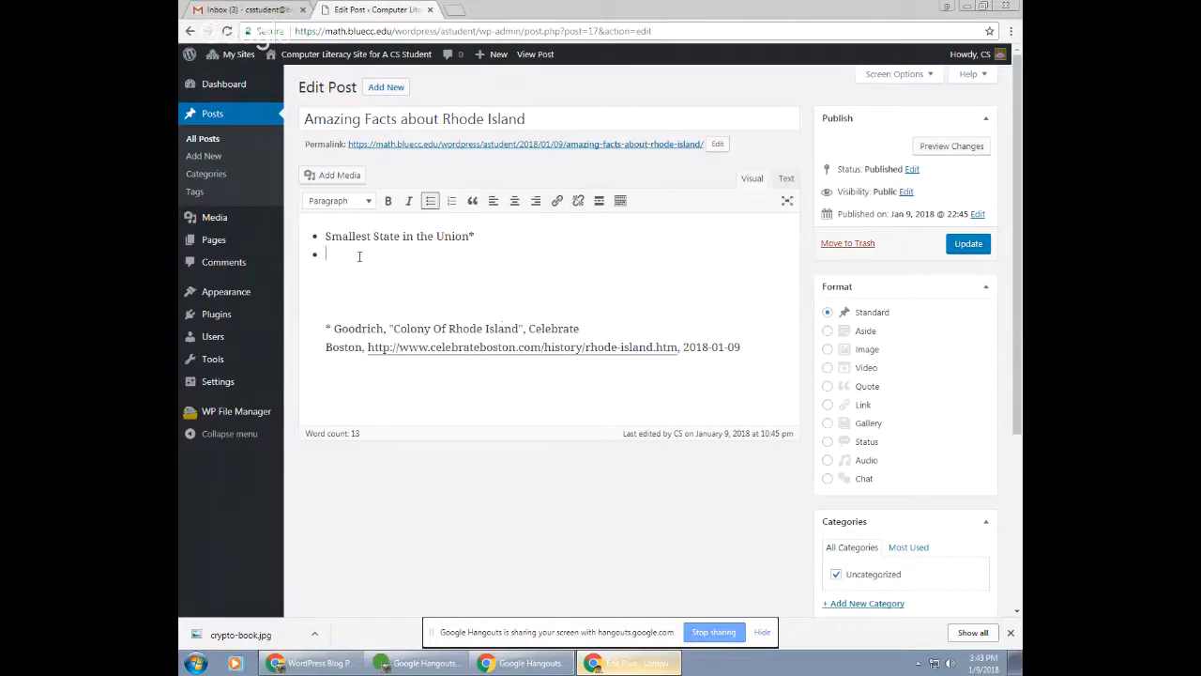
{"action": "type", "text": "Abnother"}
{"action": "key", "text": "BackSpace"}
{"action": "key", "text": "End"}
{"action": "key", "text": "Return"}
{"action": "key", "text": "Return"}
{"action": "key", "text": "BackSpace"}
{"action": "key", "text": "BackSpace"}
{"action": "key", "text": "BackSpace"}
{"action": "type", "text": "her fact"}
{"action": "key", "text": "Up"}
Step: Fix the citation's spacing so 'Celebrate Boston' stays together, then return to Canvas
{"action": "left_click_drag", "start_coordinate": [335, 328], "coordinate": [583, 328]}
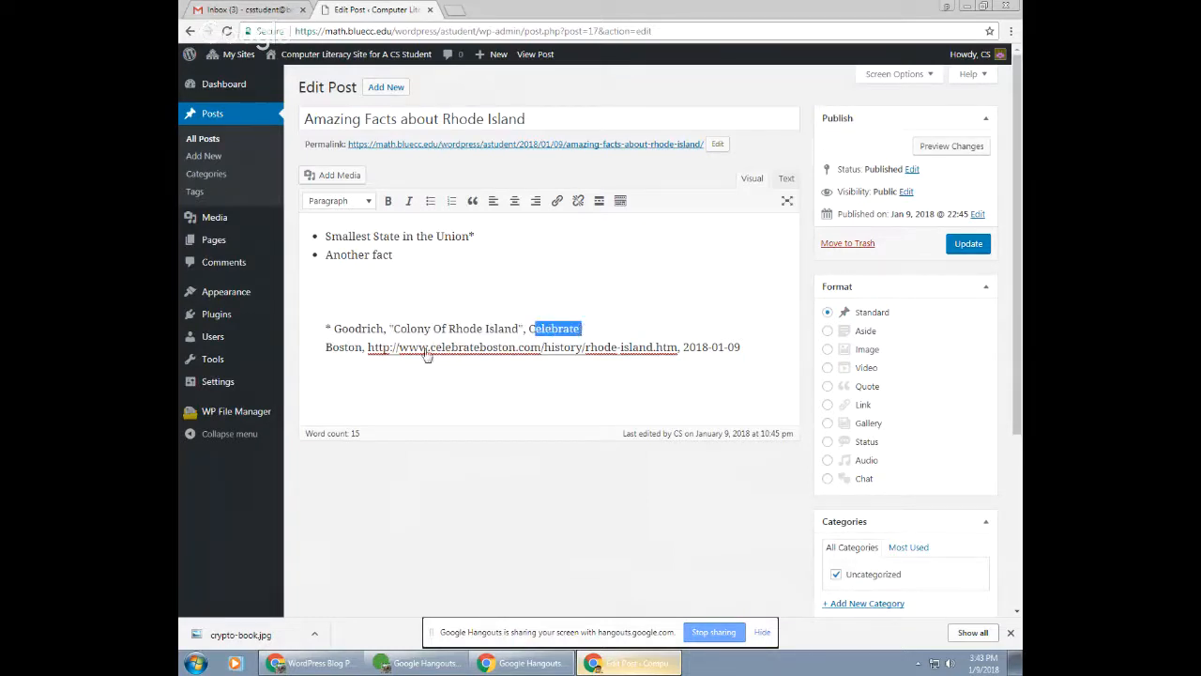
{"action": "left_click", "coordinate": [368, 348]}
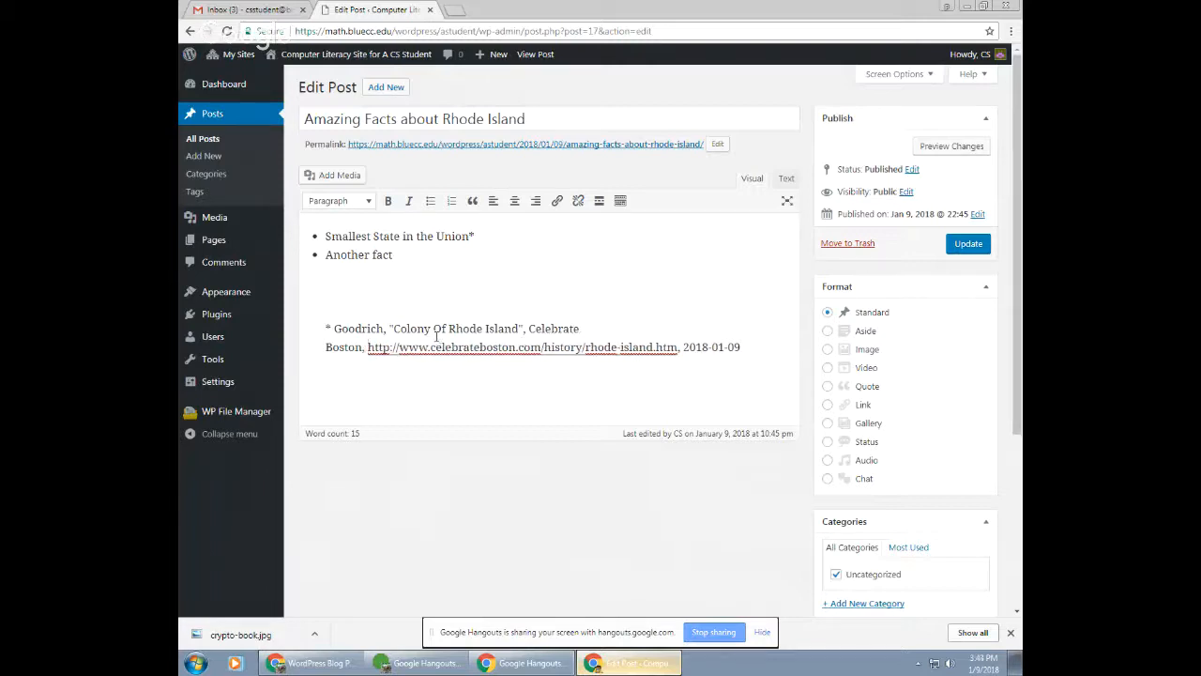
{"action": "key", "text": "Left"}
{"action": "key", "text": "Left"}
{"action": "key", "text": "BackSpace"}
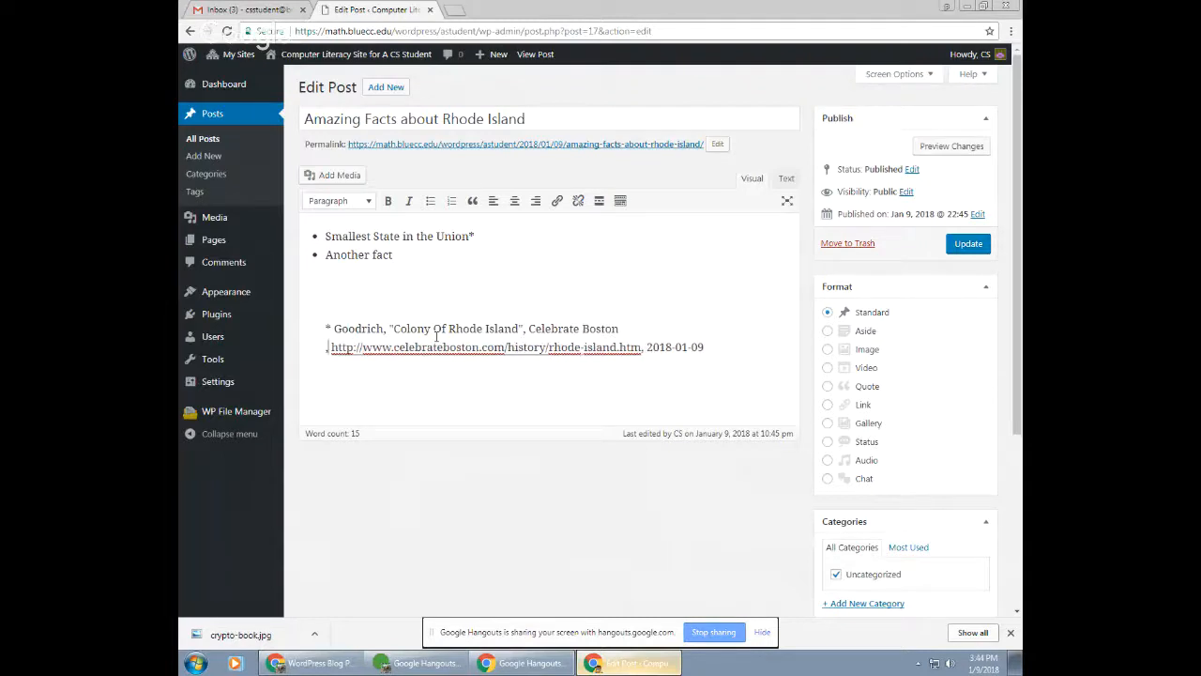
{"action": "key", "text": "Right"}
{"action": "left_click_drag", "start_coordinate": [647, 348], "coordinate": [705, 347]}
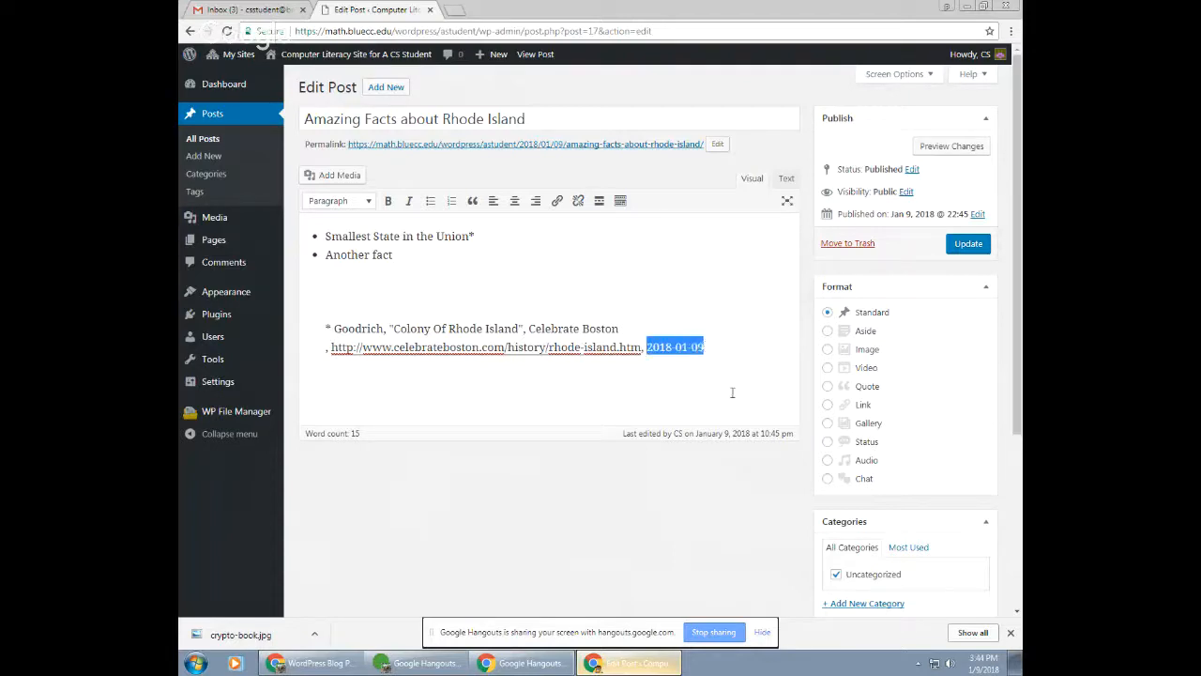
{"action": "left_click", "coordinate": [314, 663]}
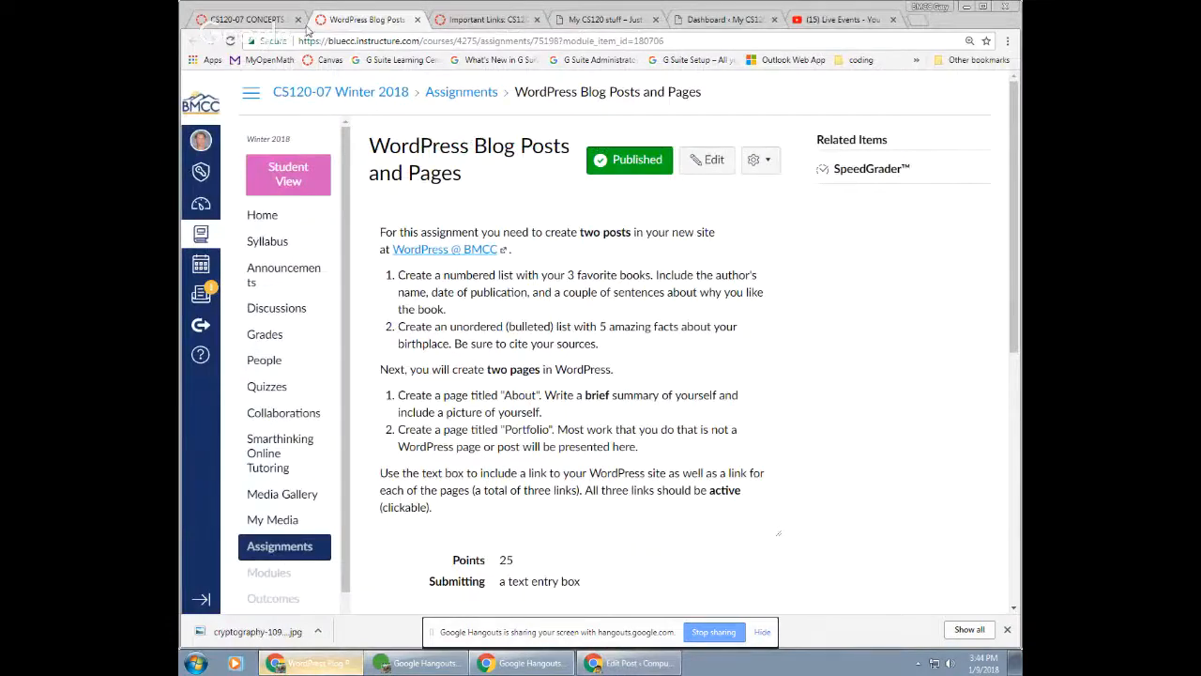
Step: From the course home's Important Links page, open Purdue OWL's MLA Works Cited: Electronic Sources guide
{"action": "left_click", "coordinate": [246, 19]}
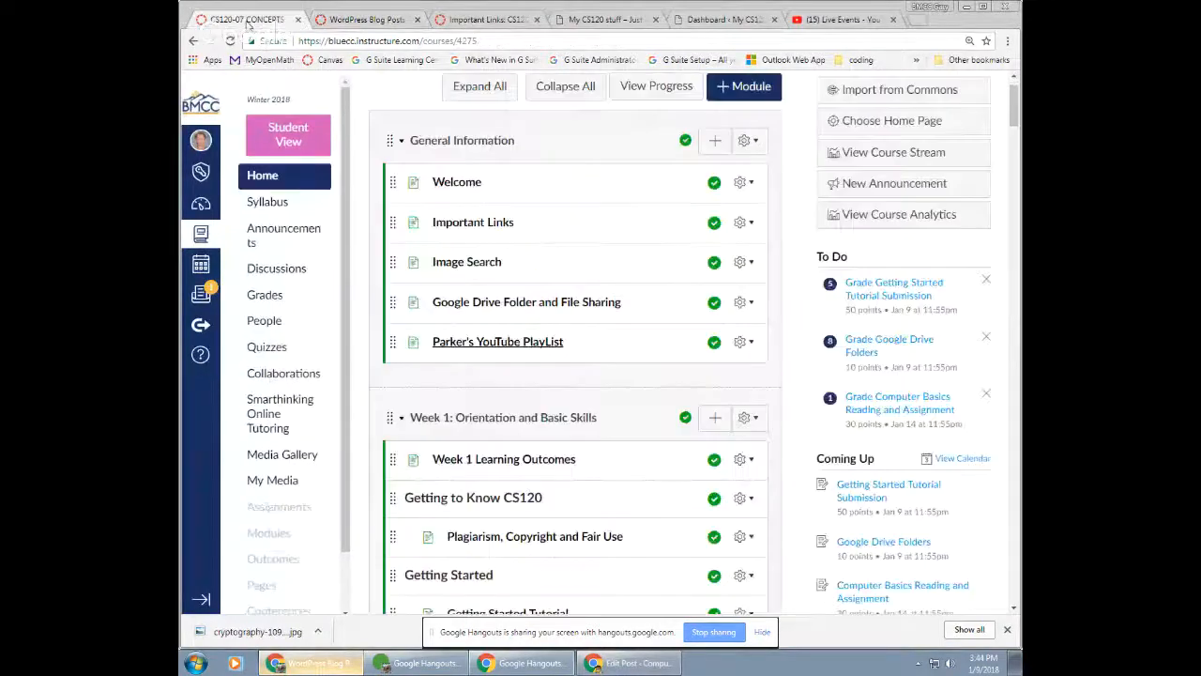
{"action": "left_click", "coordinate": [487, 20]}
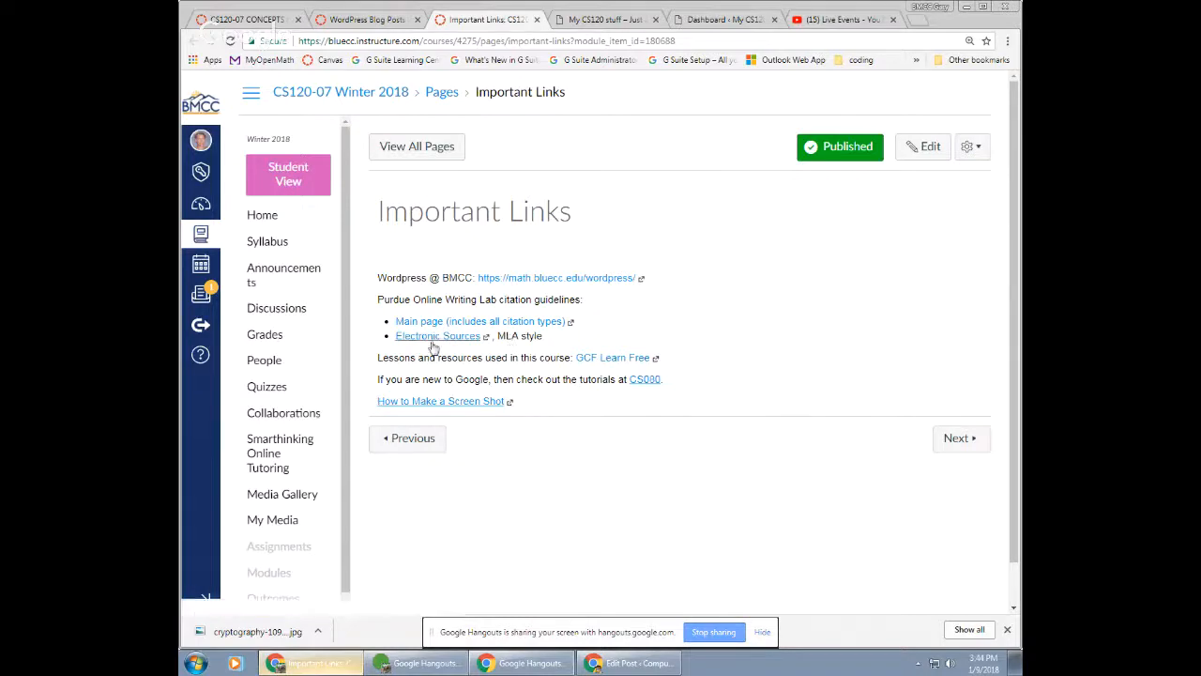
{"action": "left_click", "coordinate": [435, 336]}
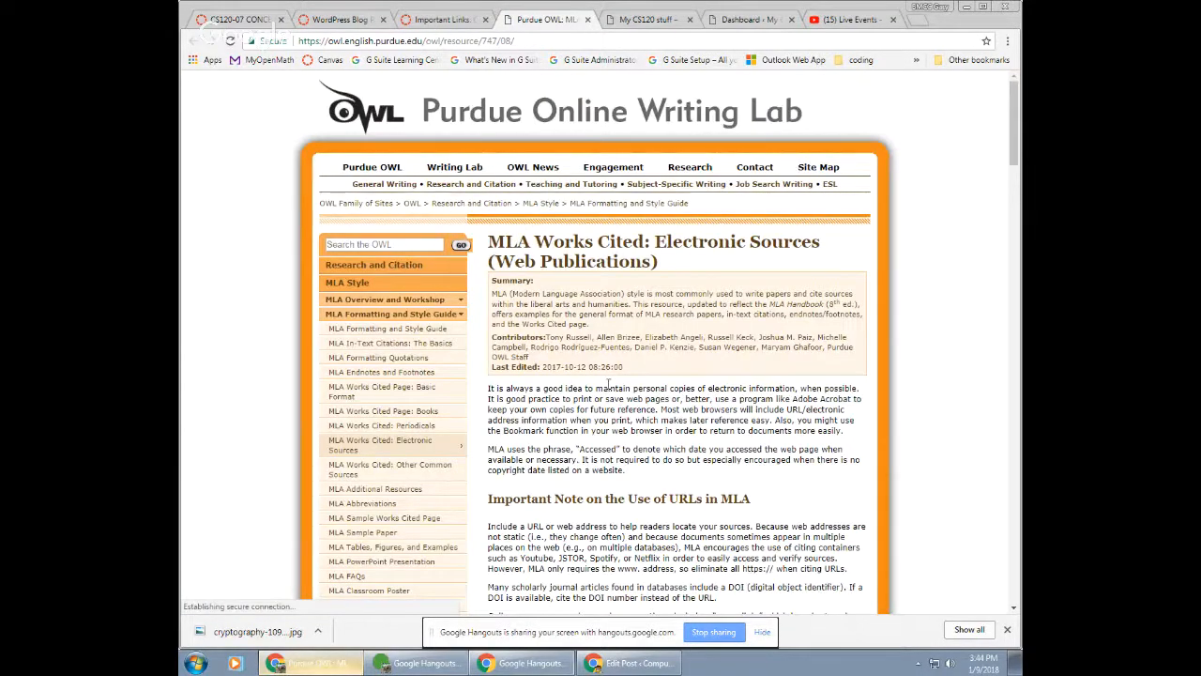
{"action": "scroll", "coordinate": [608, 385], "scroll_direction": "down", "scroll_amount": 5}
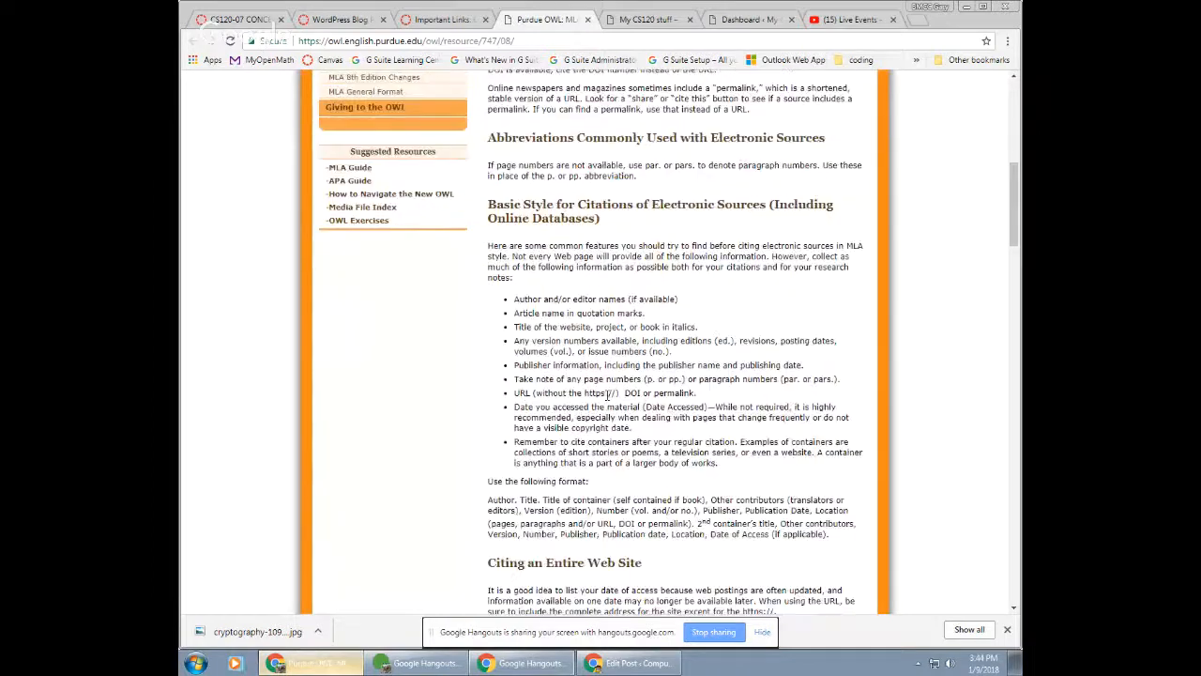
{"action": "left_click_drag", "start_coordinate": [719, 462], "coordinate": [516, 304]}
{"action": "left_click", "coordinate": [633, 344]}
{"action": "scroll", "coordinate": [702, 431], "scroll_direction": "down", "scroll_amount": 4}
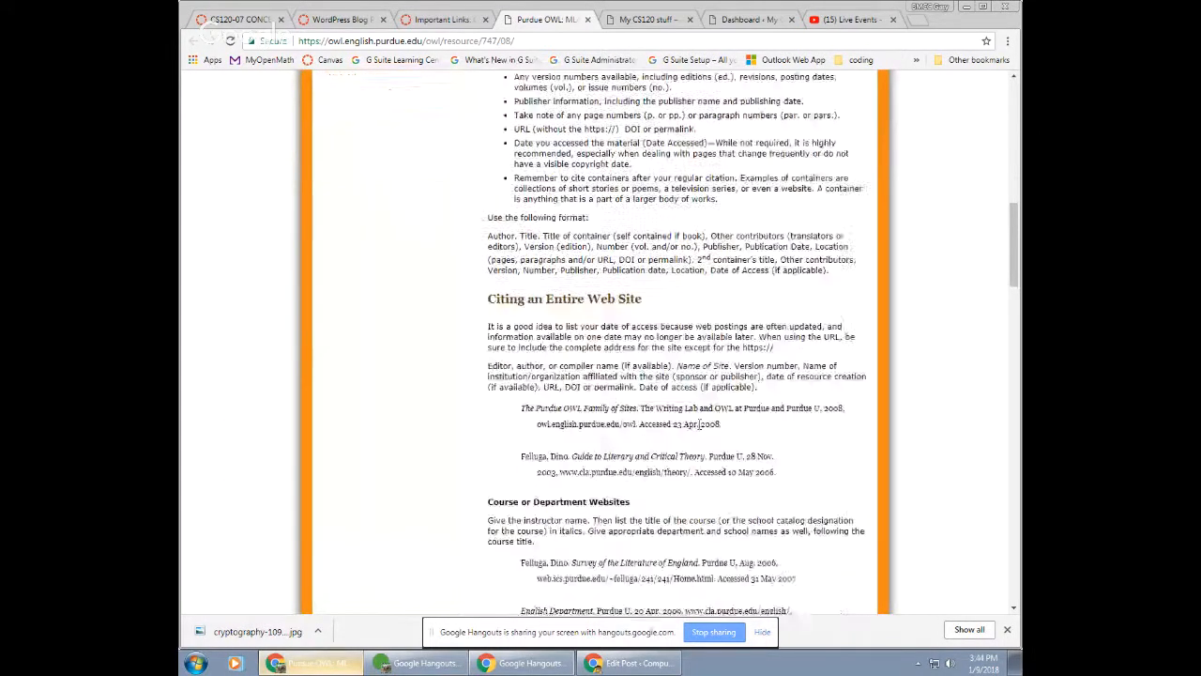
{"action": "scroll", "coordinate": [645, 464], "scroll_direction": "down", "scroll_amount": 3}
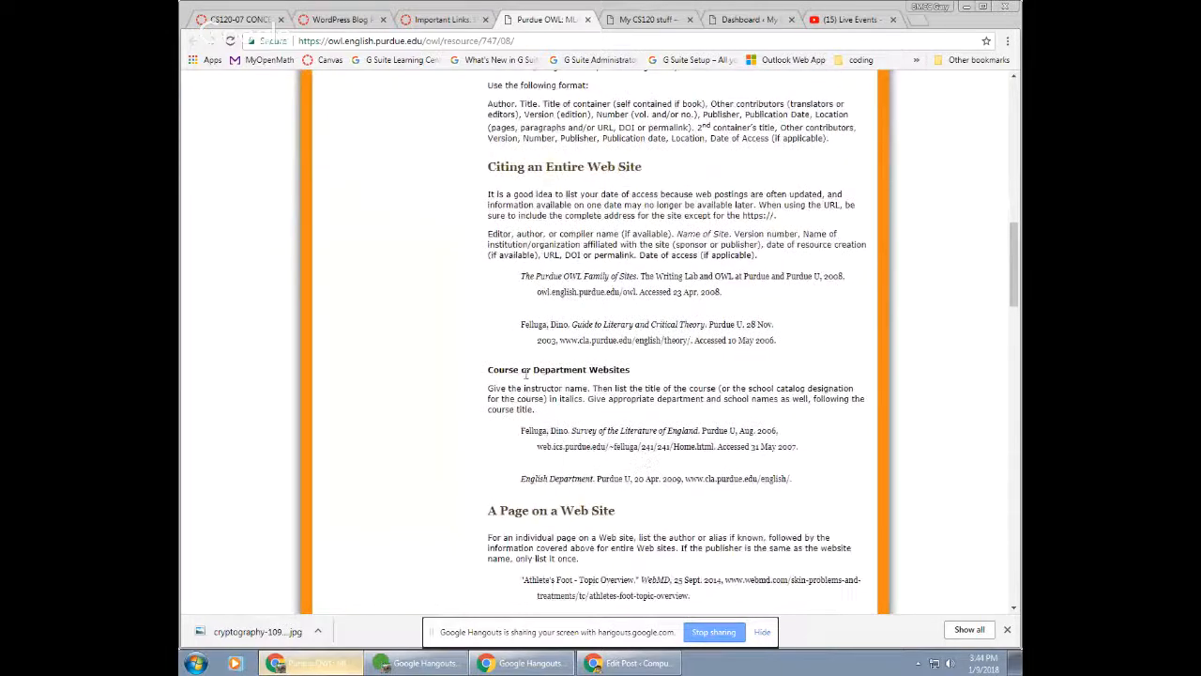
{"action": "left_click_drag", "start_coordinate": [523, 324], "coordinate": [707, 324]}
{"action": "double_click", "coordinate": [561, 324]}
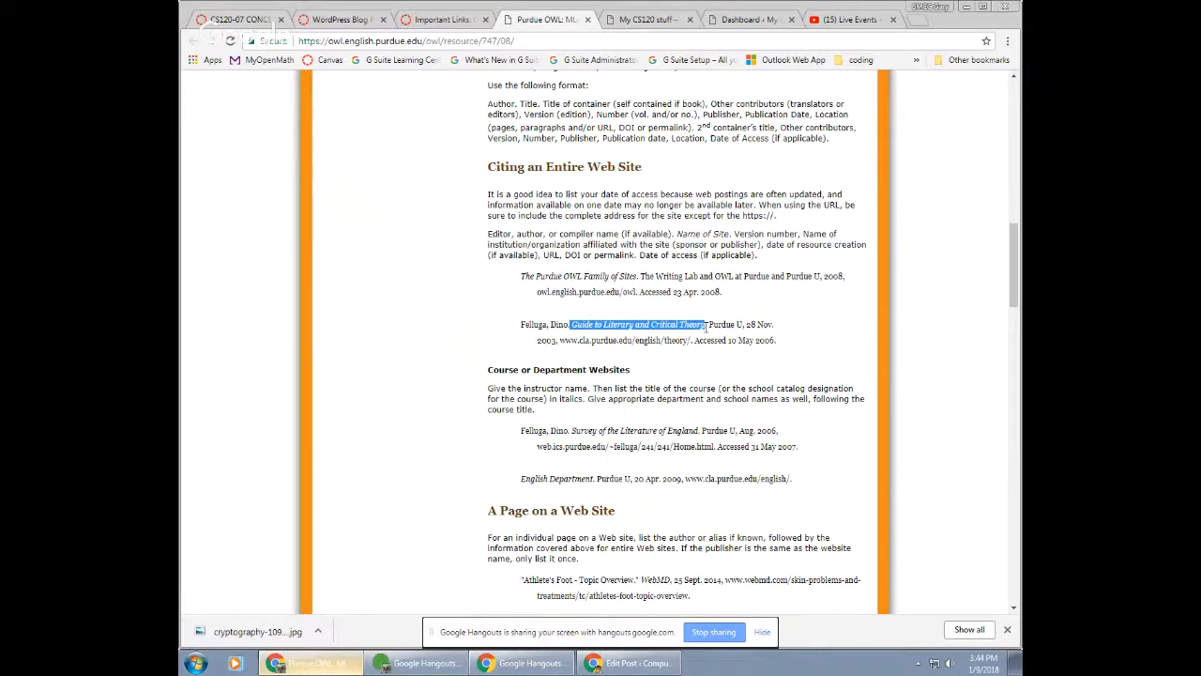
{"action": "scroll", "coordinate": [692, 351], "scroll_direction": "up", "scroll_amount": 1}
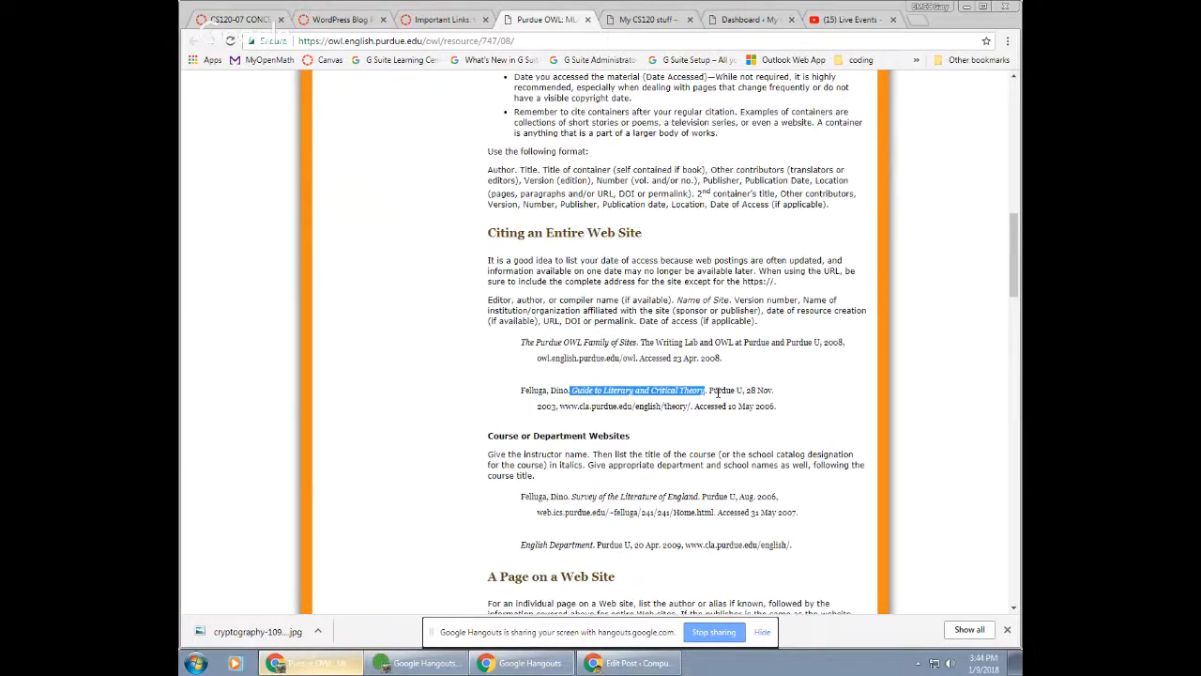
{"action": "left_click_drag", "start_coordinate": [718, 391], "coordinate": [764, 394]}
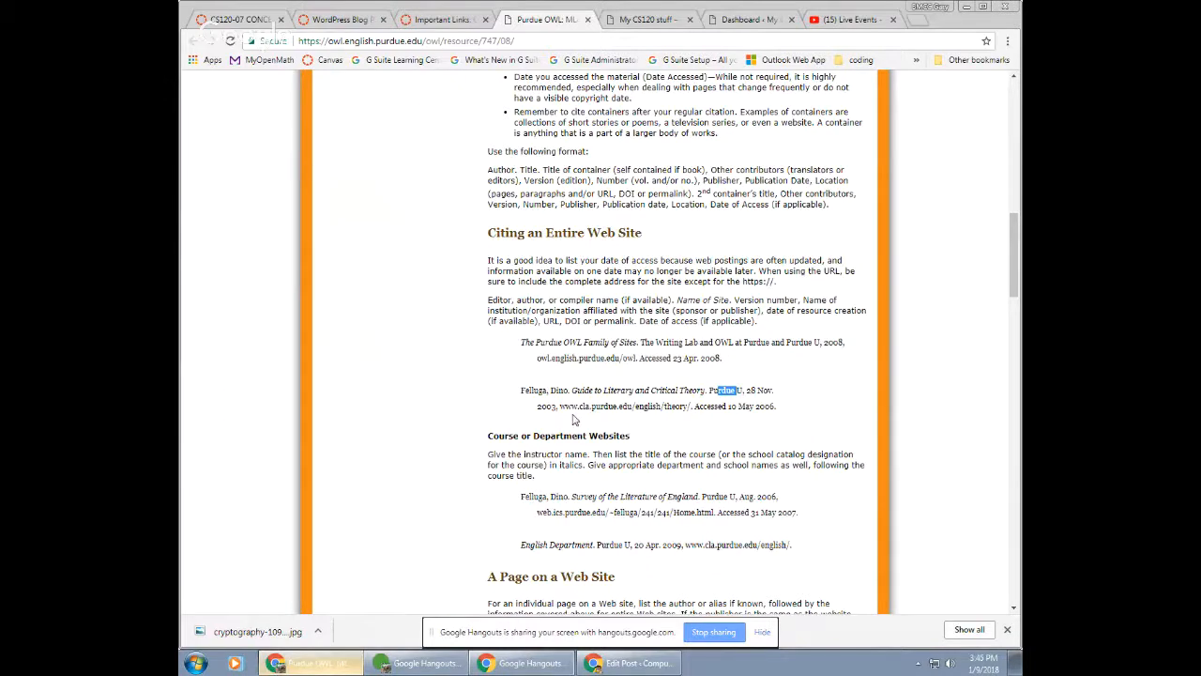
{"action": "left_click_drag", "start_coordinate": [559, 406], "coordinate": [681, 423]}
{"action": "left_click", "coordinate": [682, 424]}
{"action": "left_click", "coordinate": [622, 665]}
Step: Search Google for 'rhode island' in a new tab and open the Rhode Island Wikipedia article
{"action": "left_click", "coordinate": [455, 11]}
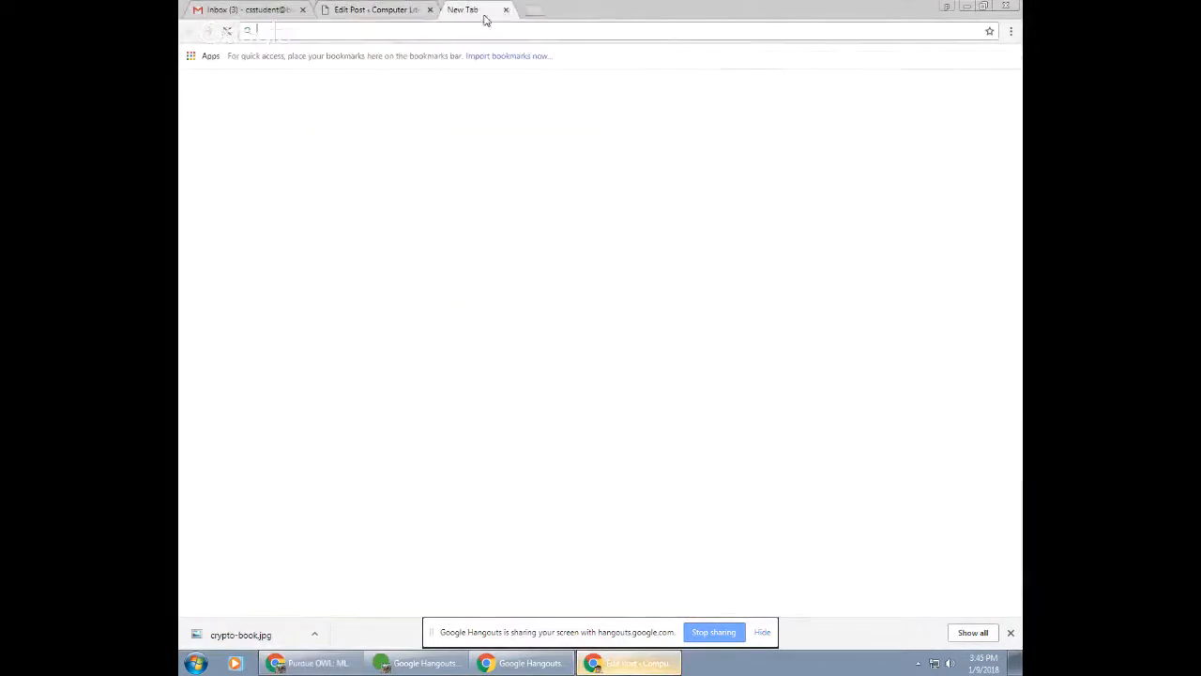
{"action": "type", "text": "rhode island"}
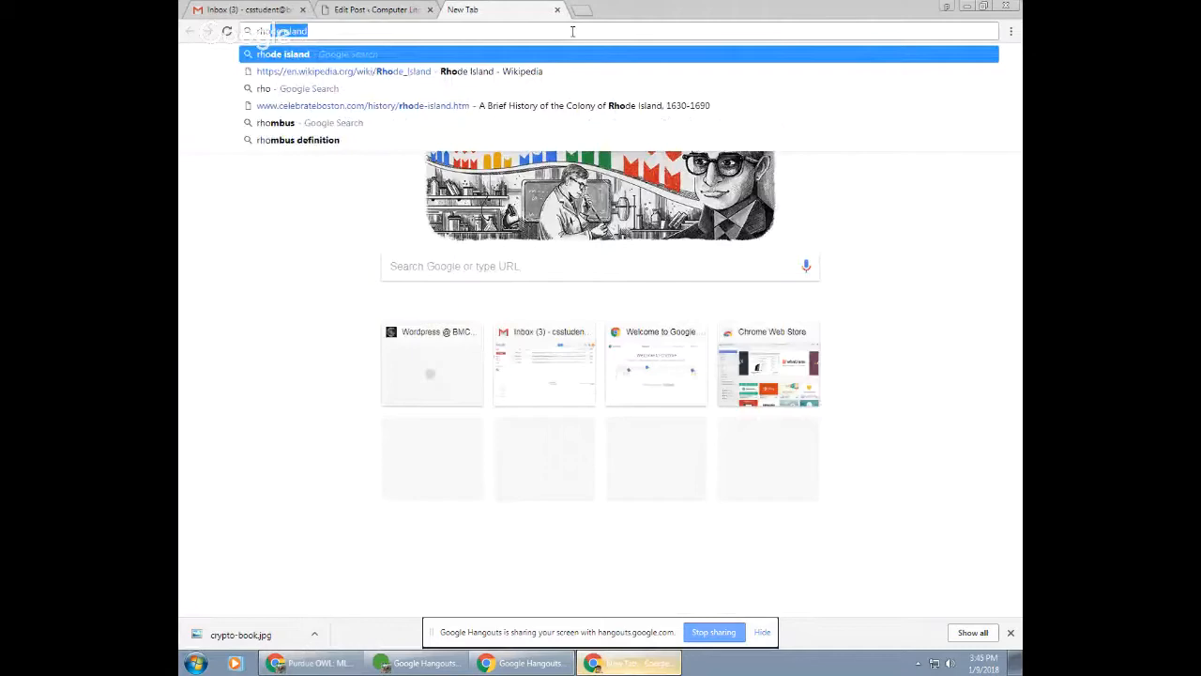
{"action": "key", "text": "Return"}
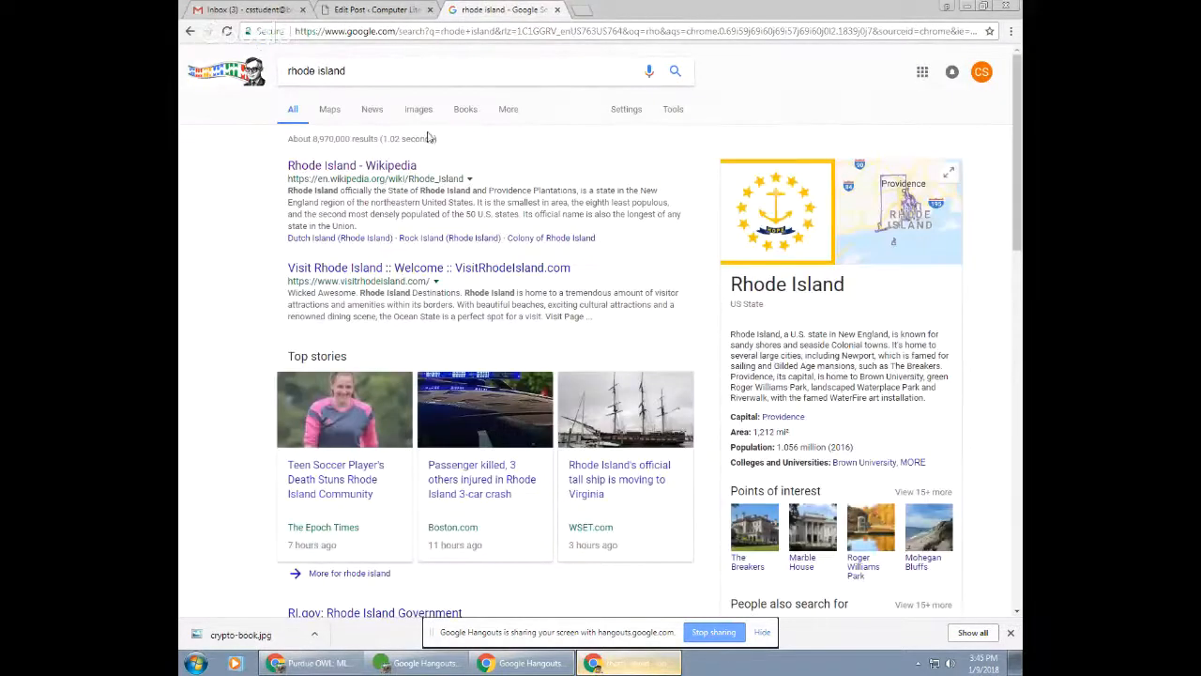
{"action": "left_click", "coordinate": [398, 172]}
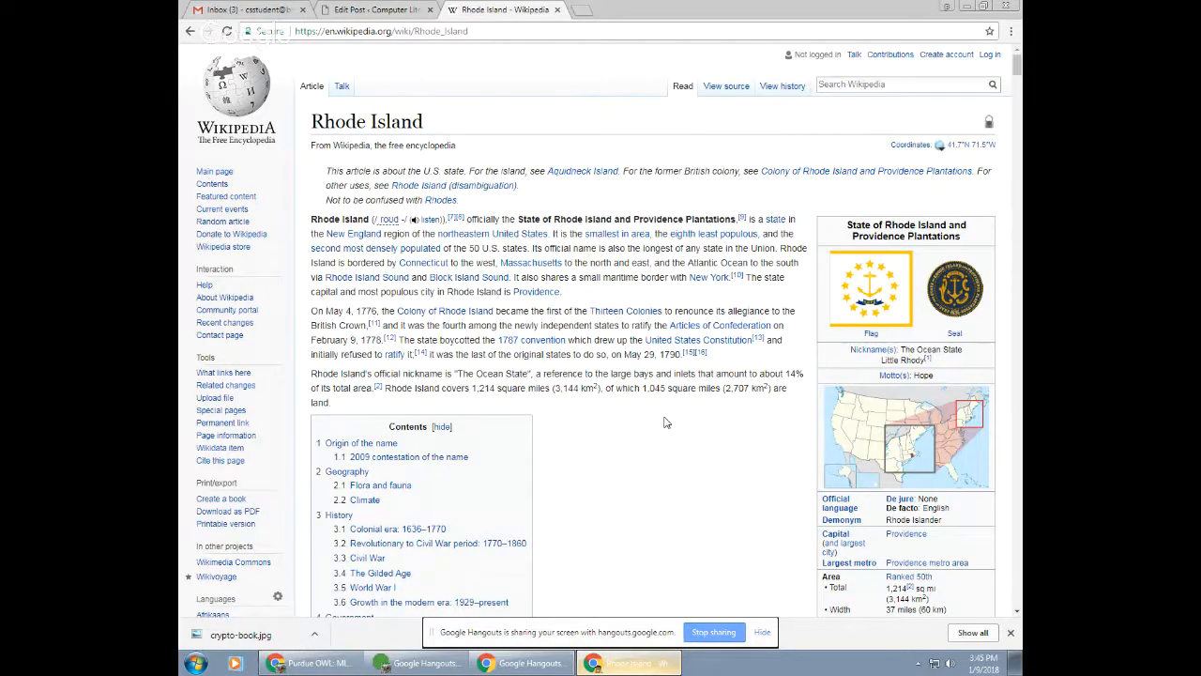
Step: Scroll down through the Rhode Island article to its References section
{"action": "scroll", "coordinate": [664, 422], "scroll_direction": "down", "scroll_amount": 1}
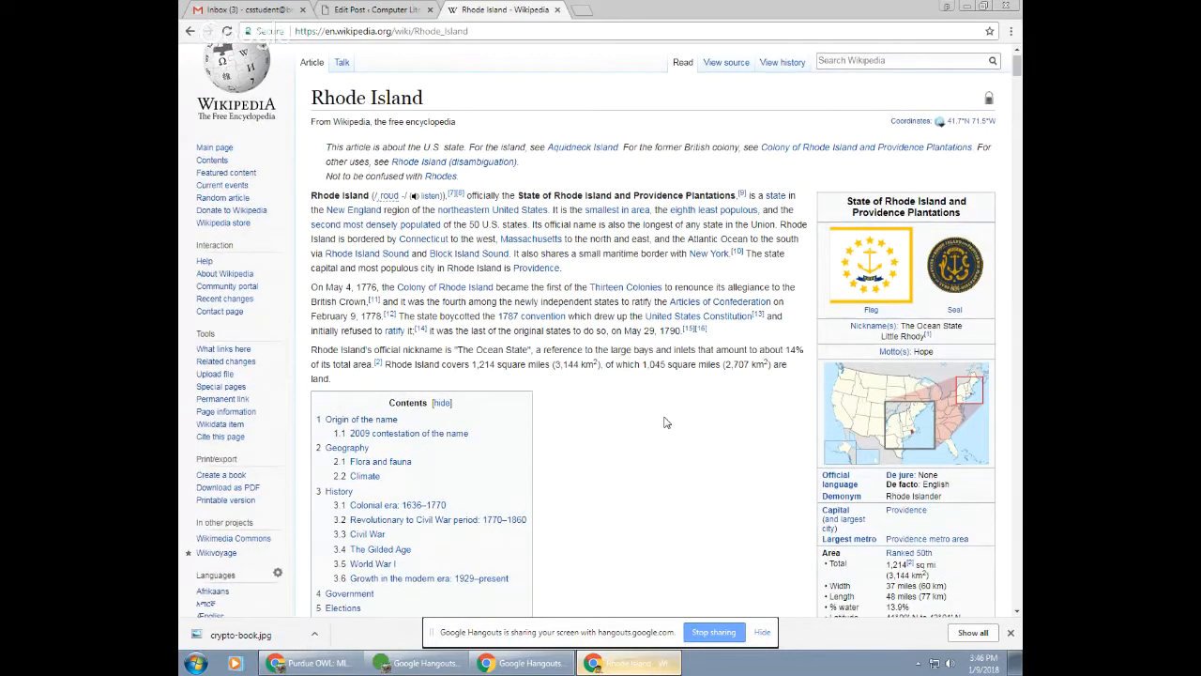
{"action": "scroll", "coordinate": [663, 423], "scroll_direction": "down", "scroll_amount": 1}
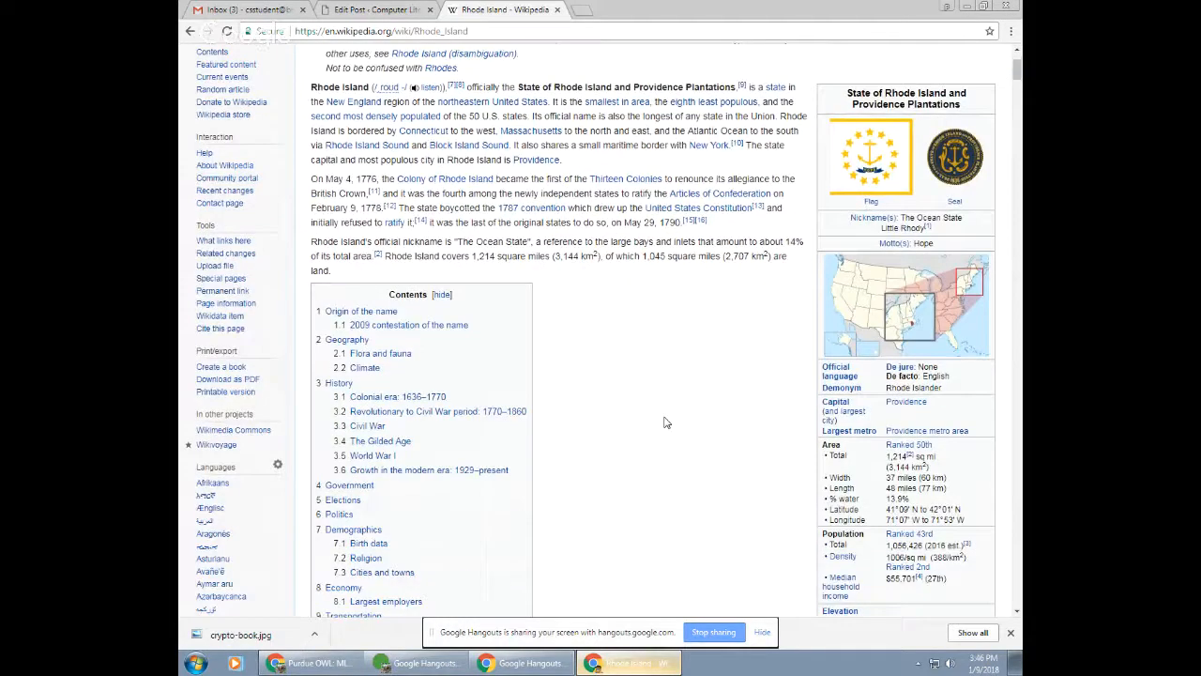
{"action": "scroll", "coordinate": [663, 422], "scroll_direction": "down", "scroll_amount": 3}
{"action": "scroll", "coordinate": [664, 422], "scroll_direction": "down", "scroll_amount": 4}
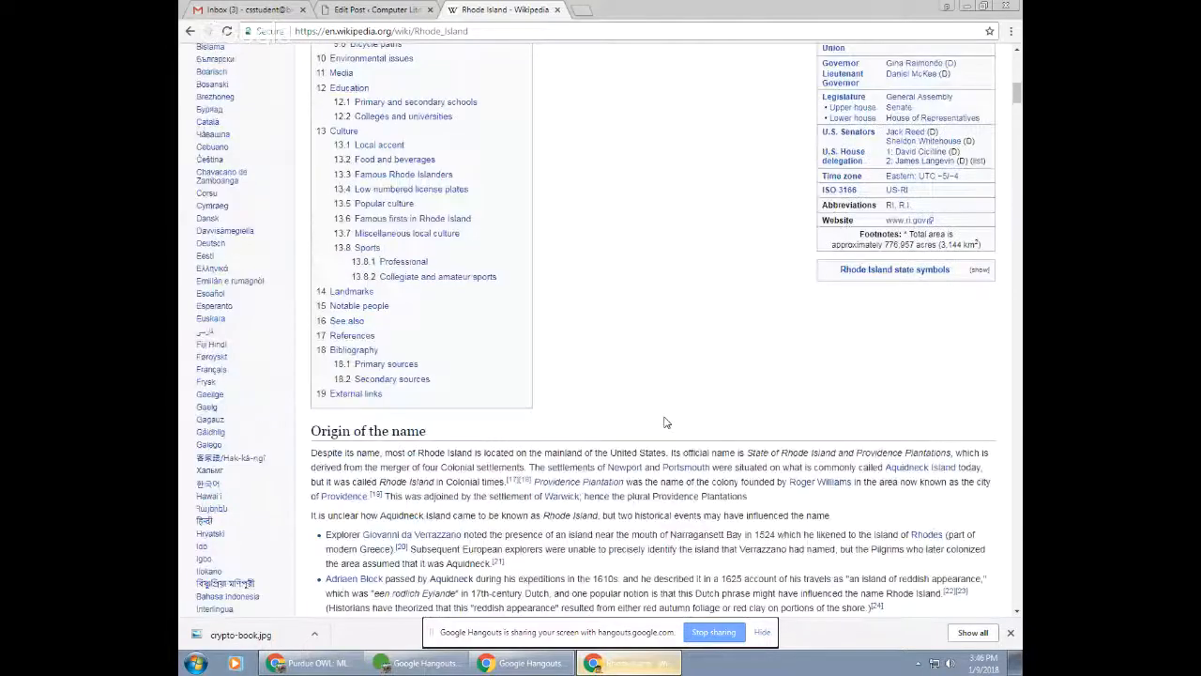
{"action": "scroll", "coordinate": [664, 422], "scroll_direction": "down", "scroll_amount": 3}
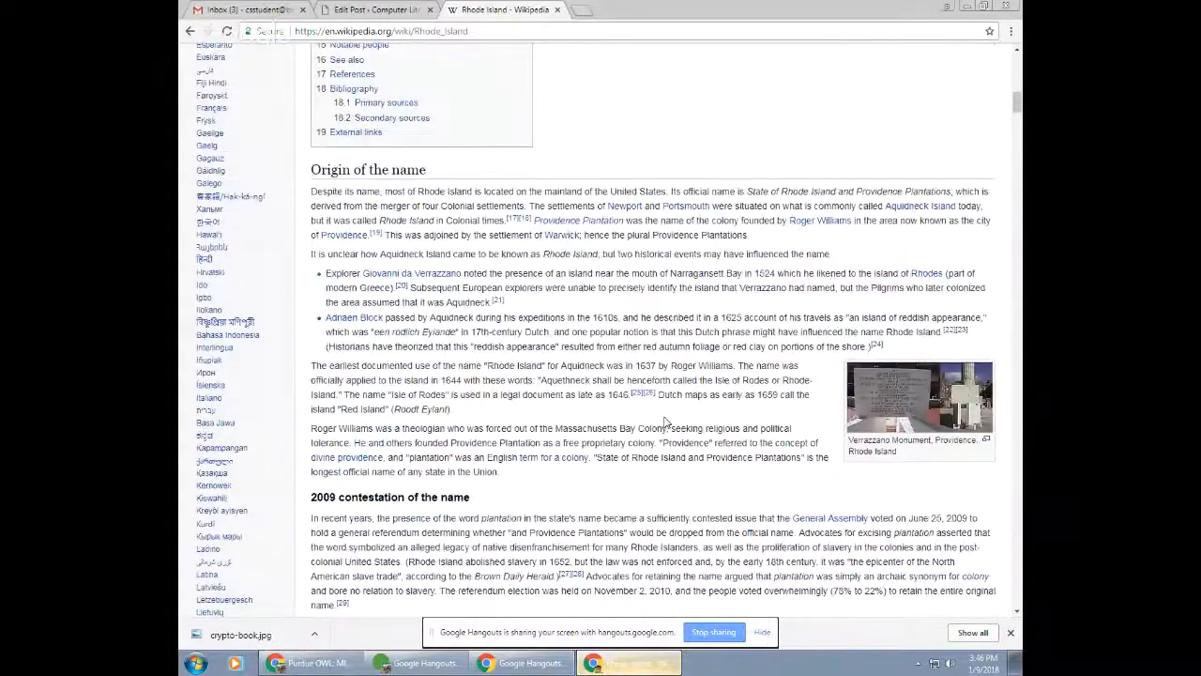
{"action": "scroll", "coordinate": [663, 422], "scroll_direction": "down", "scroll_amount": 2}
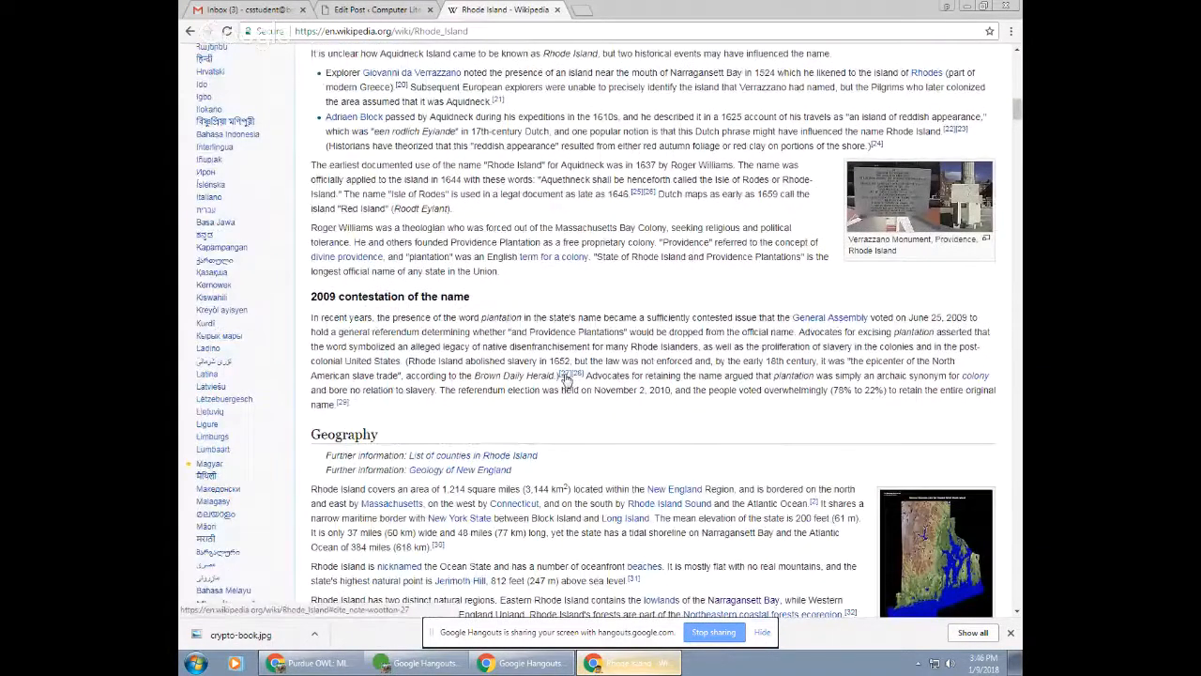
{"action": "mouse_move", "coordinate": [567, 376]}
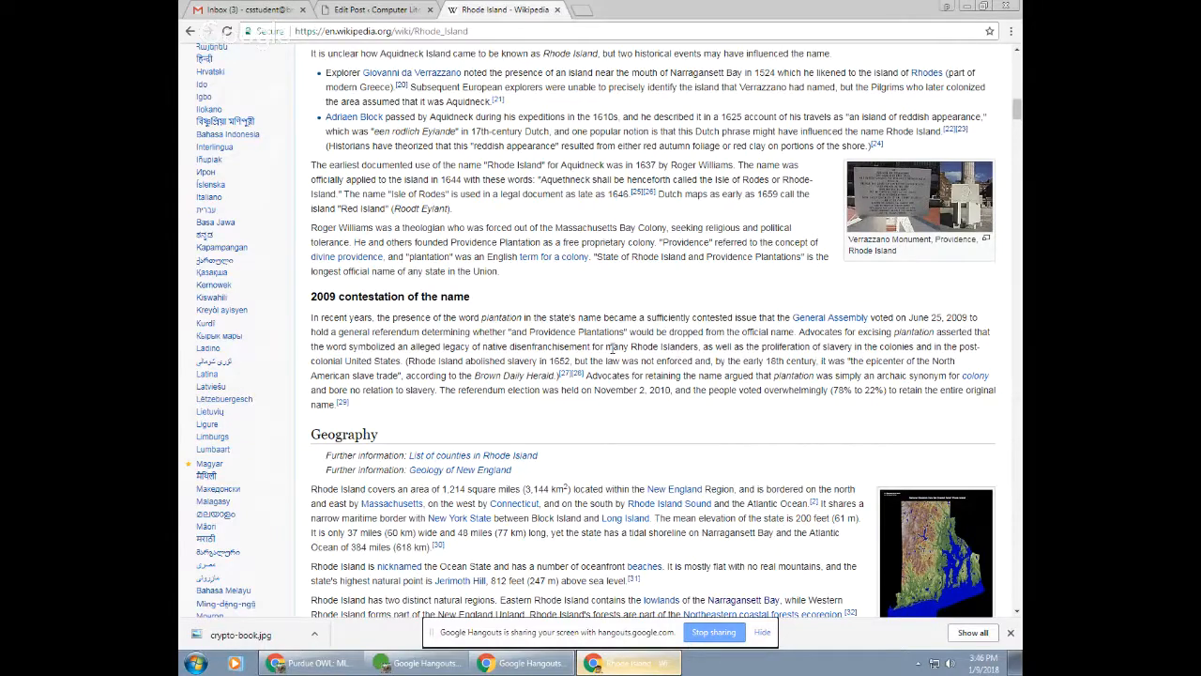
{"action": "scroll", "coordinate": [612, 348], "scroll_direction": "down", "scroll_amount": 20}
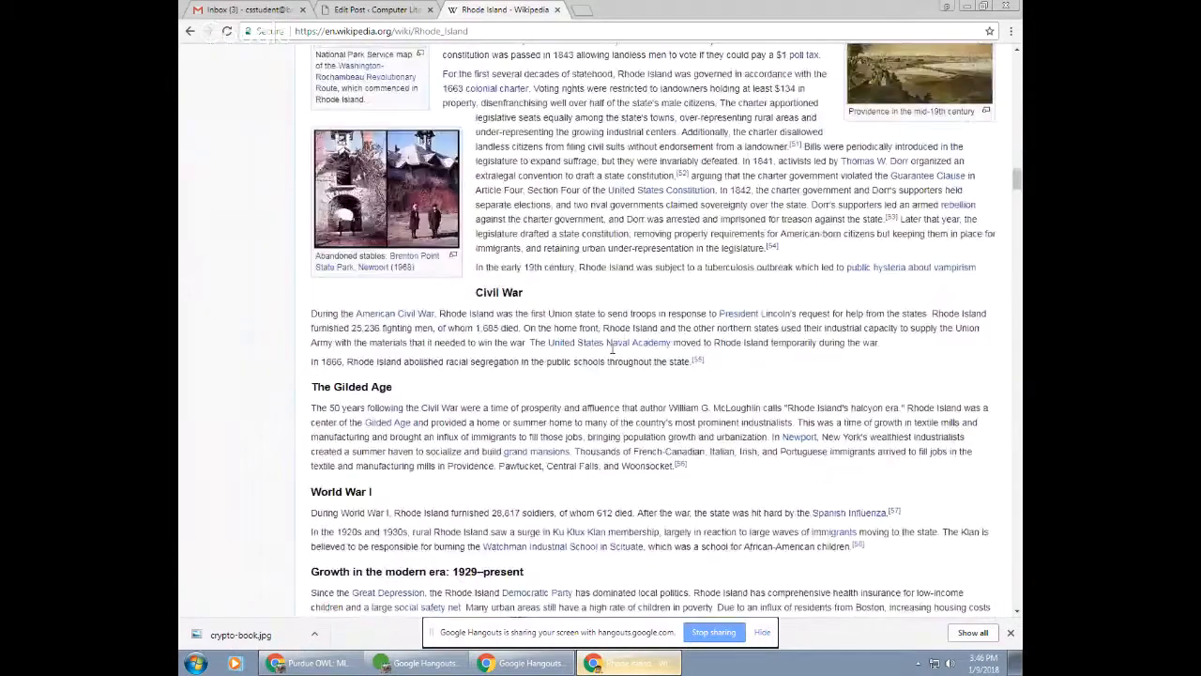
{"action": "scroll", "coordinate": [612, 348], "scroll_direction": "down", "scroll_amount": 10}
{"action": "scroll", "coordinate": [611, 348], "scroll_direction": "down", "scroll_amount": 15}
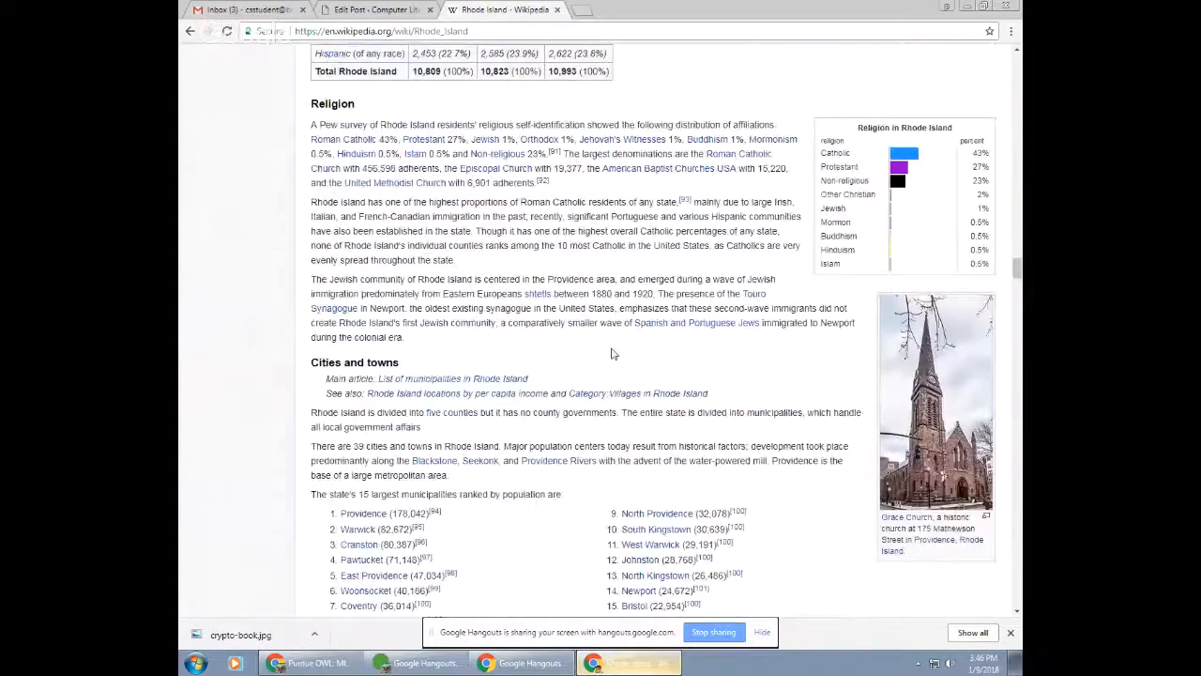
{"action": "scroll", "coordinate": [612, 353], "scroll_direction": "down", "scroll_amount": 20}
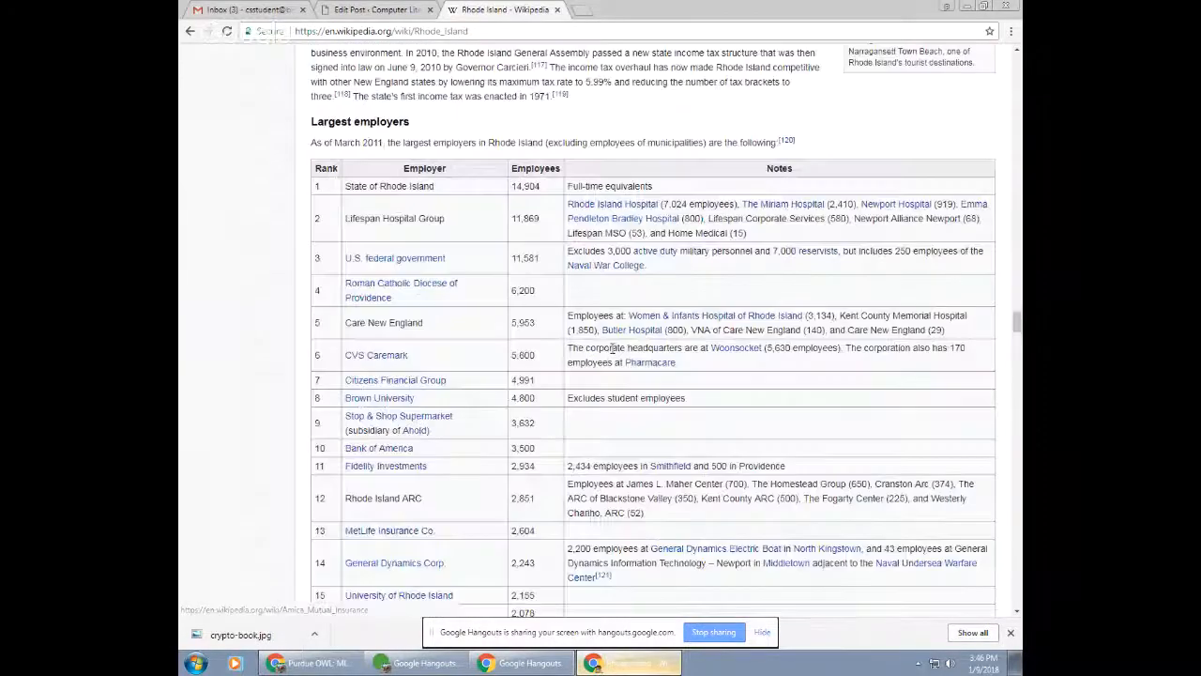
{"action": "scroll", "coordinate": [612, 352], "scroll_direction": "down", "scroll_amount": 10}
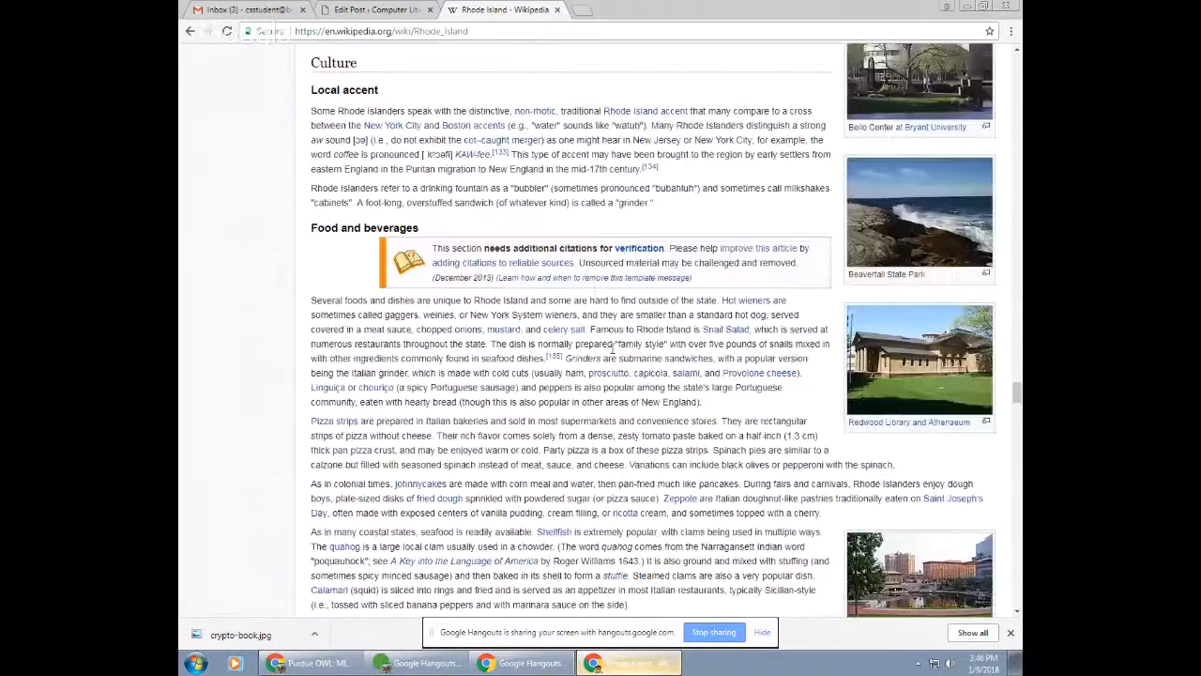
{"action": "scroll", "coordinate": [612, 351], "scroll_direction": "down", "scroll_amount": 15}
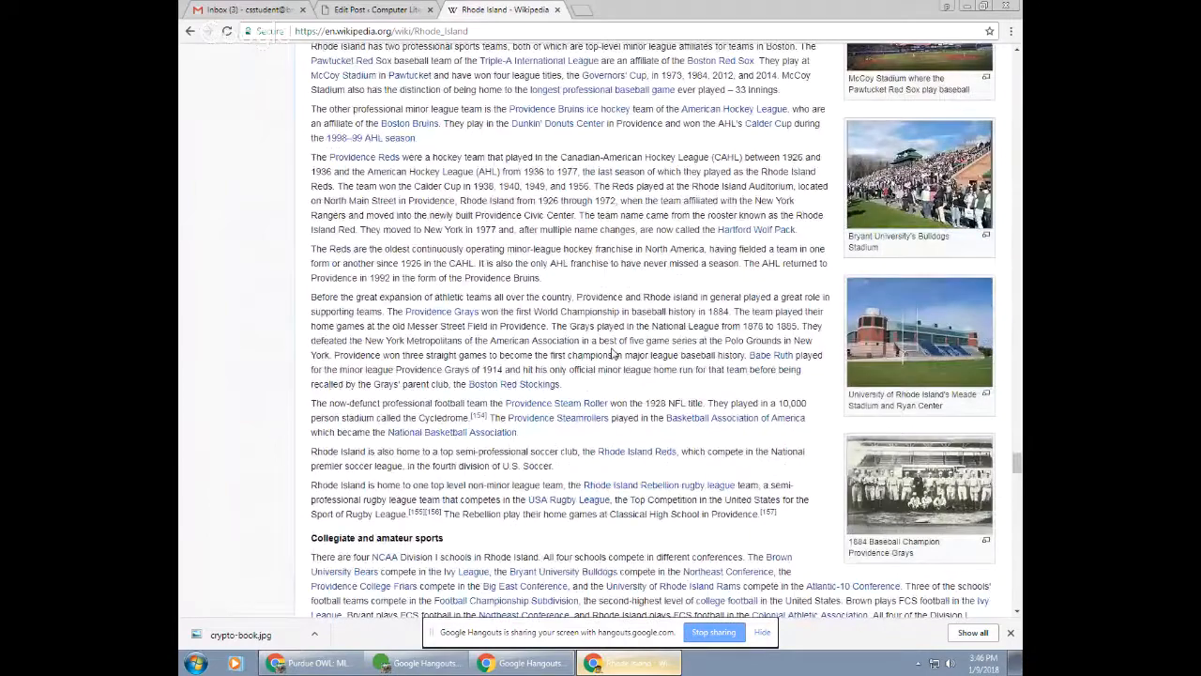
{"action": "scroll", "coordinate": [612, 353], "scroll_direction": "down", "scroll_amount": 10}
{"action": "scroll", "coordinate": [612, 350], "scroll_direction": "up", "scroll_amount": 3}
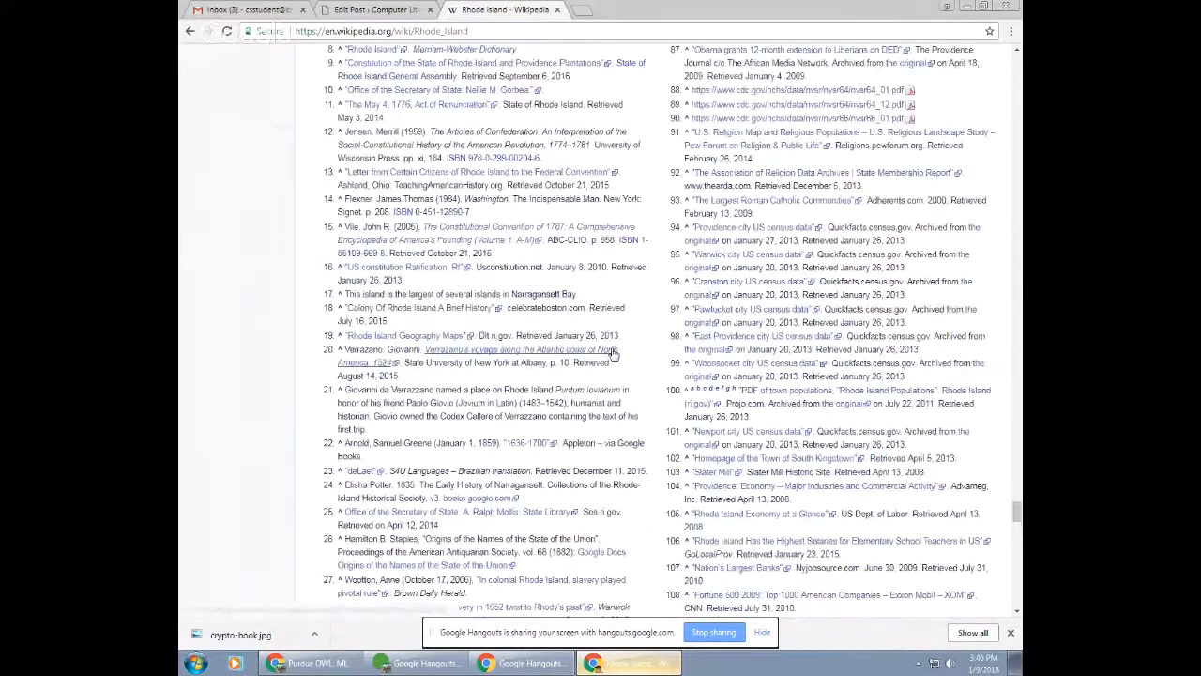
{"action": "scroll", "coordinate": [612, 351], "scroll_direction": "up", "scroll_amount": 6}
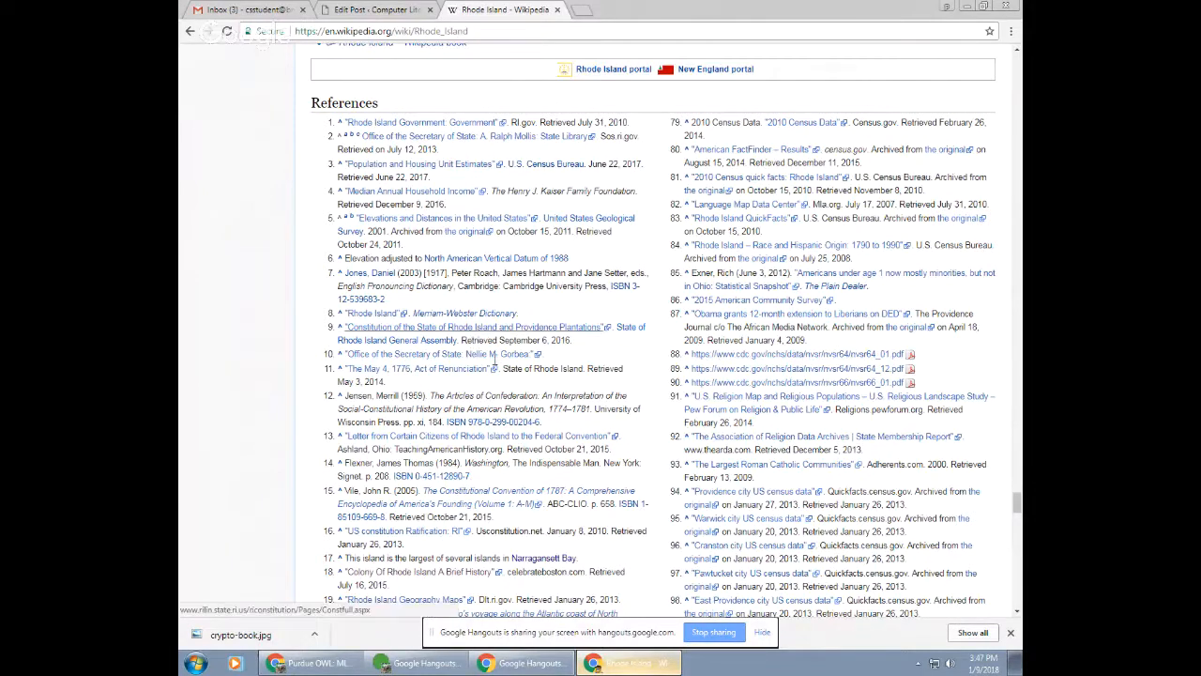
{"action": "scroll", "coordinate": [494, 357], "scroll_direction": "down", "scroll_amount": 5}
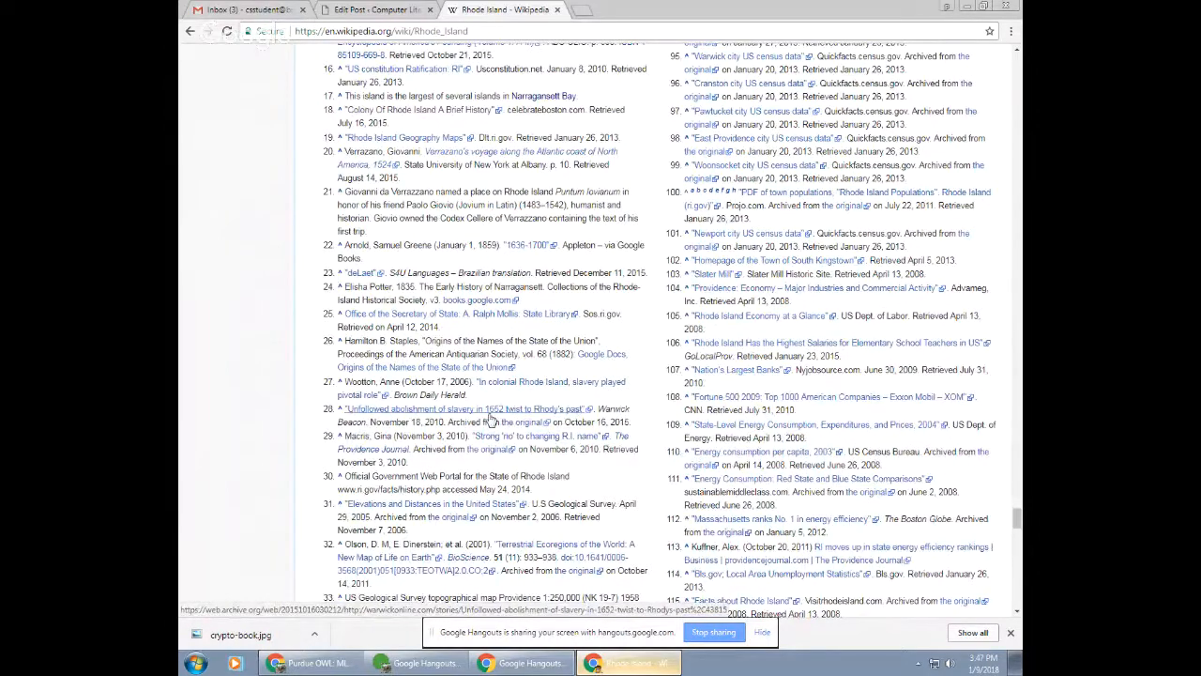
Step: Check reference 28's archived original, then open The Largest Roman Catholic Communities source
{"action": "left_click", "coordinate": [488, 419]}
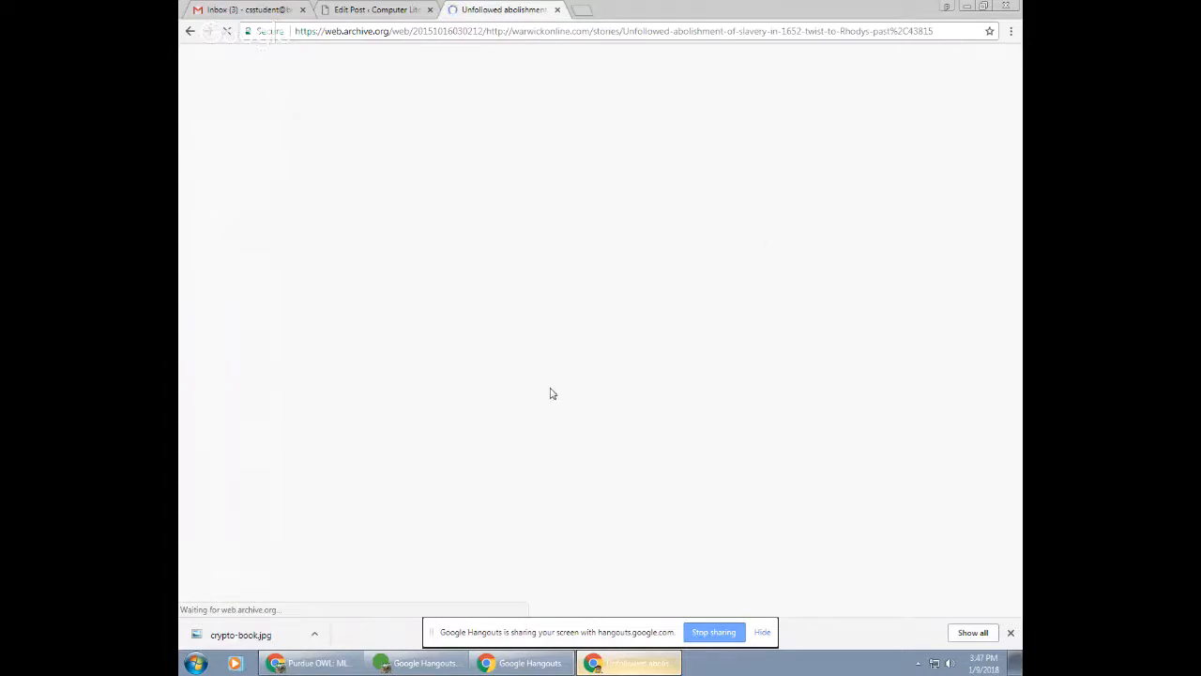
{"action": "left_click", "coordinate": [190, 32]}
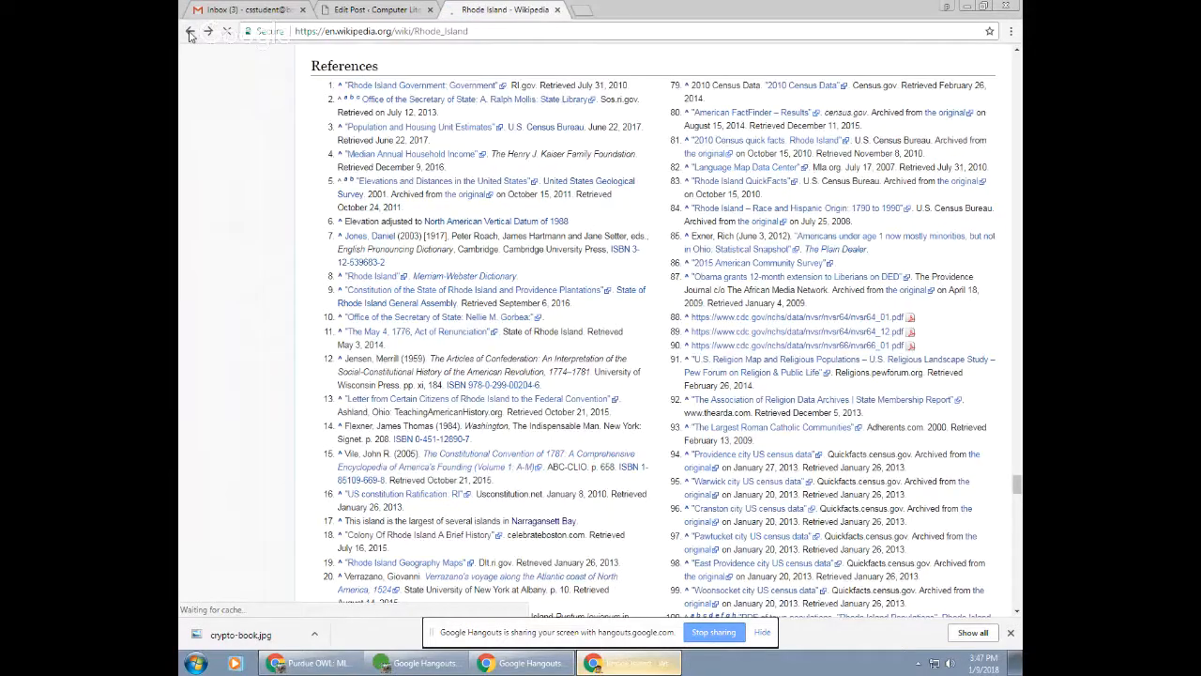
{"action": "left_click", "coordinate": [767, 429]}
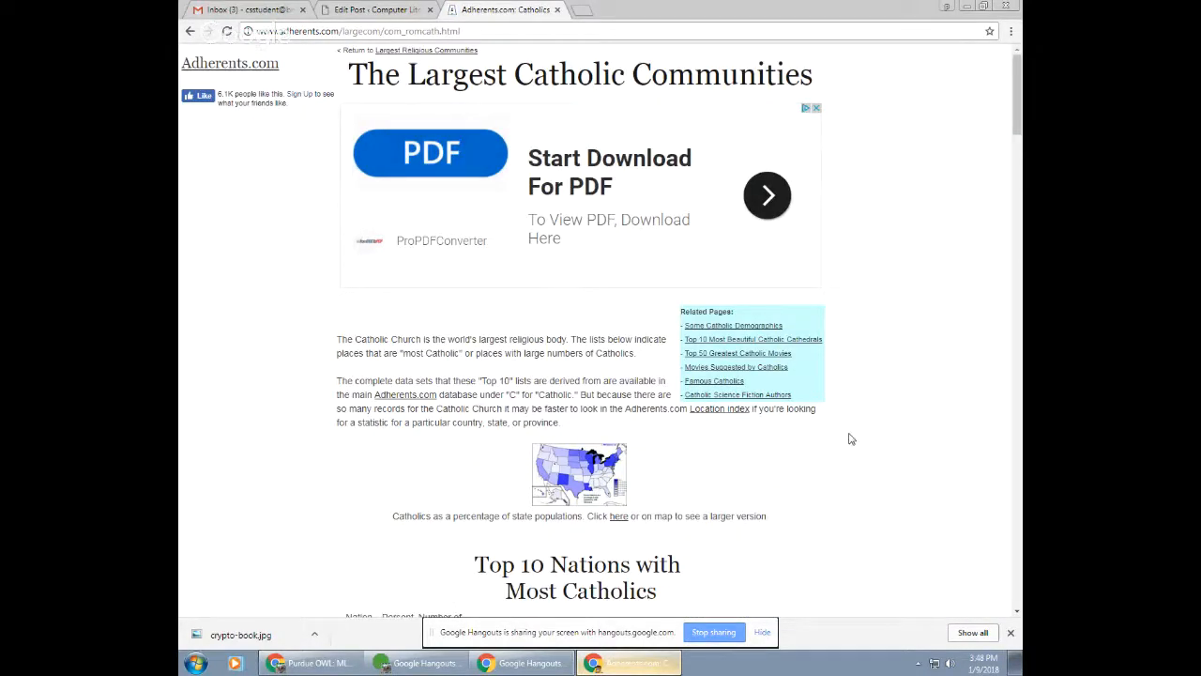
Step: Glance over the Adherents.com page, then go back to the Rhode Island Wikipedia article
{"action": "scroll", "coordinate": [850, 439], "scroll_direction": "down", "scroll_amount": 8}
{"action": "scroll", "coordinate": [850, 439], "scroll_direction": "up", "scroll_amount": 10}
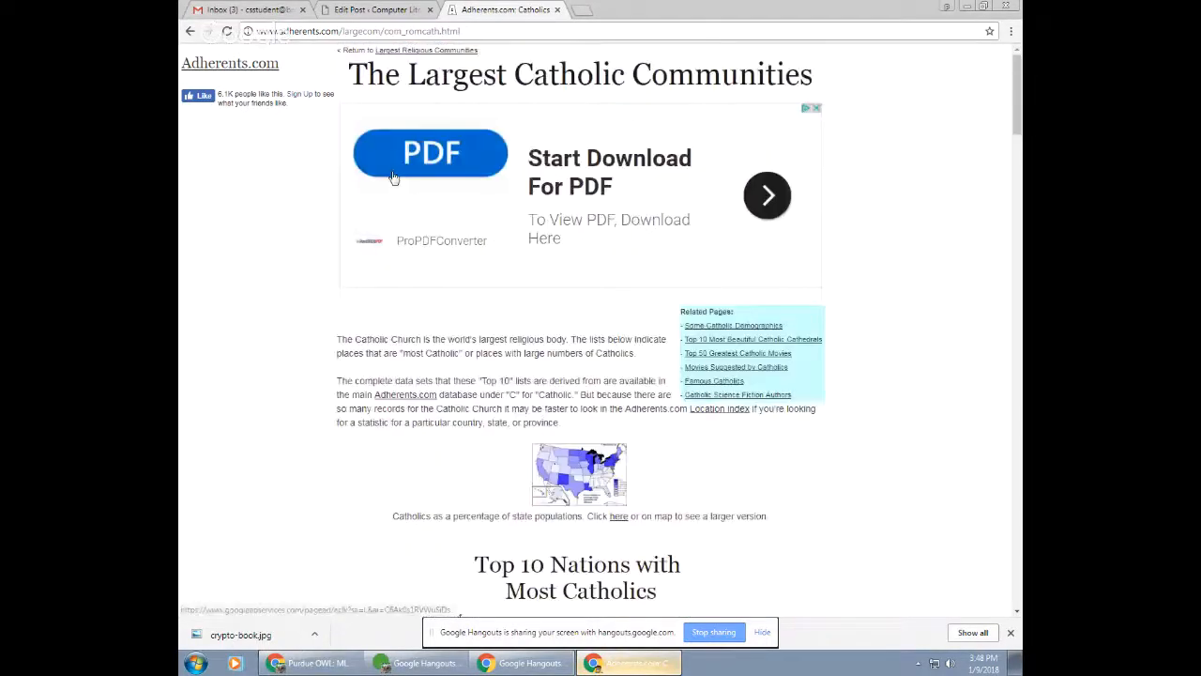
{"action": "left_click", "coordinate": [190, 32]}
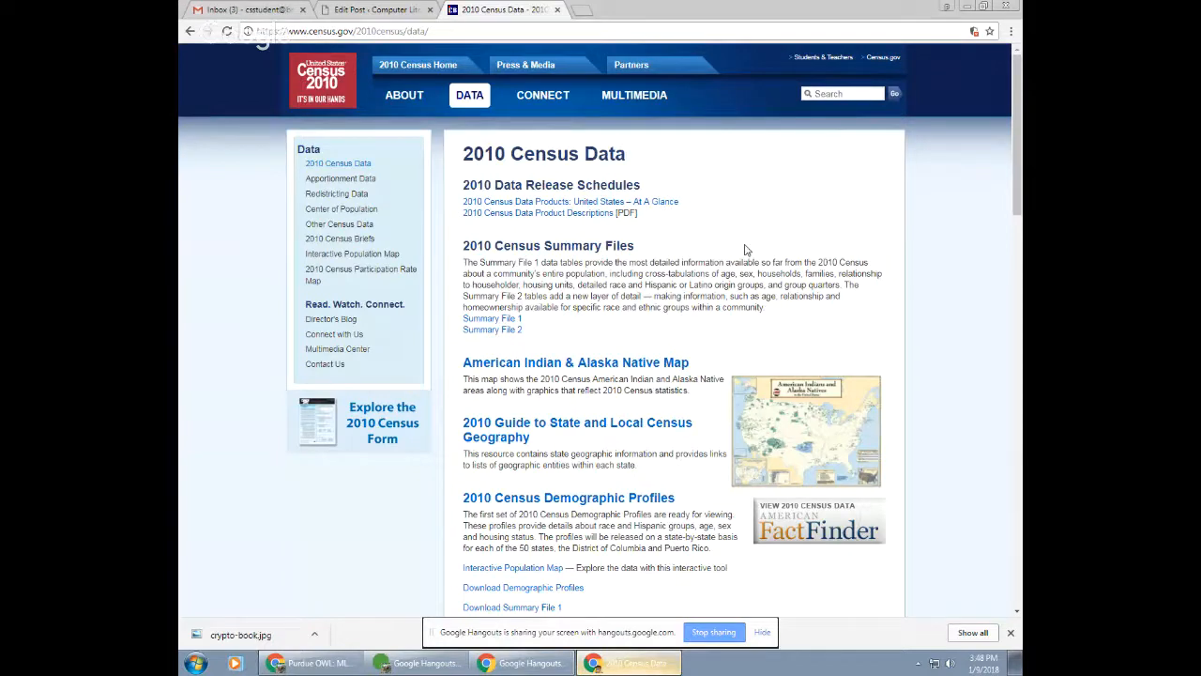
{"action": "scroll", "coordinate": [744, 250], "scroll_direction": "down", "scroll_amount": 4}
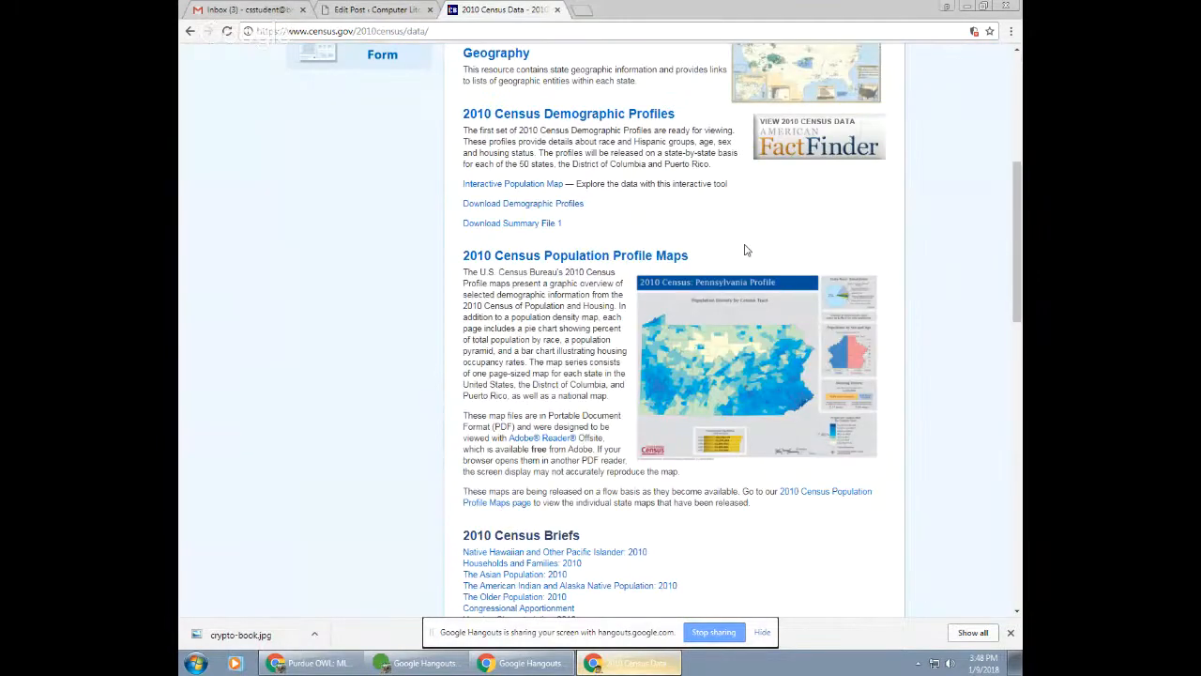
{"action": "scroll", "coordinate": [745, 249], "scroll_direction": "down", "scroll_amount": 10}
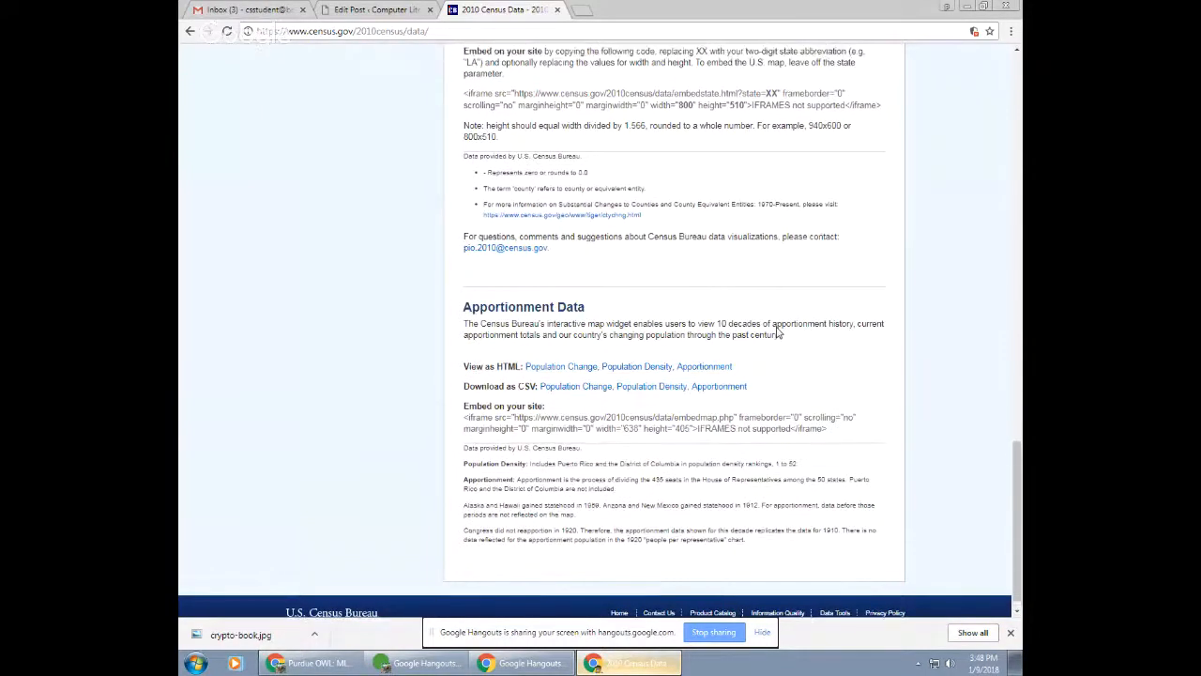
{"action": "scroll", "coordinate": [777, 332], "scroll_direction": "up", "scroll_amount": 1}
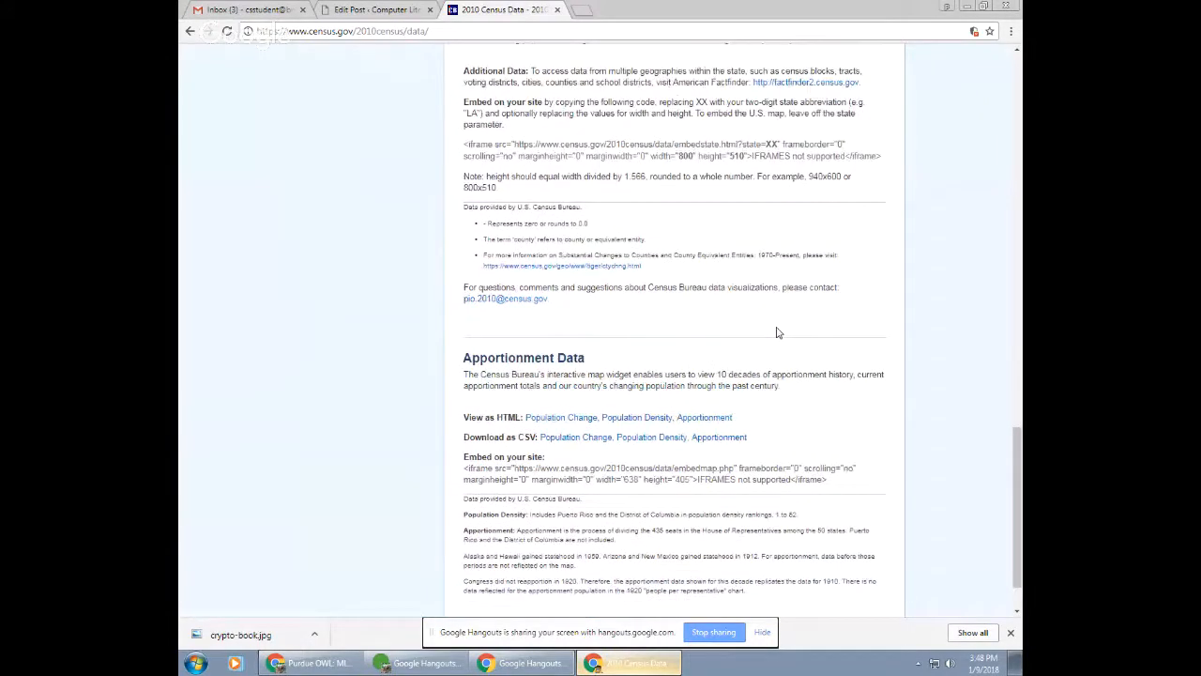
{"action": "scroll", "coordinate": [777, 332], "scroll_direction": "up", "scroll_amount": 1}
{"action": "scroll", "coordinate": [777, 332], "scroll_direction": "up", "scroll_amount": 3}
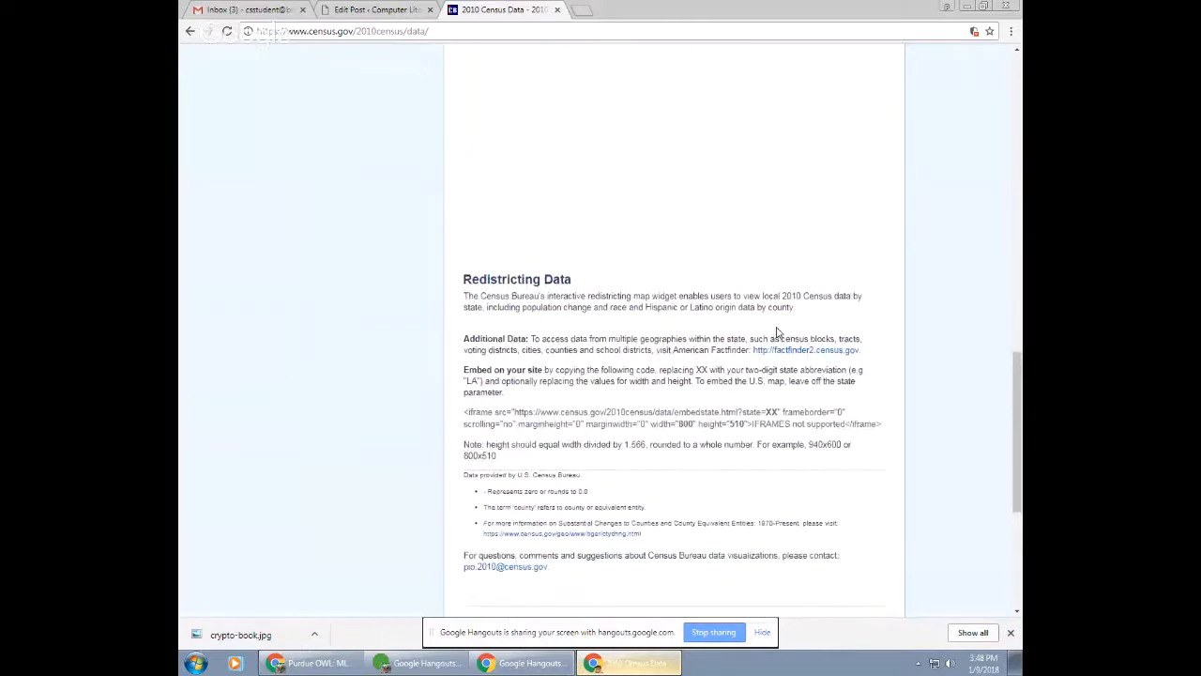
{"action": "scroll", "coordinate": [777, 333], "scroll_direction": "up", "scroll_amount": 5}
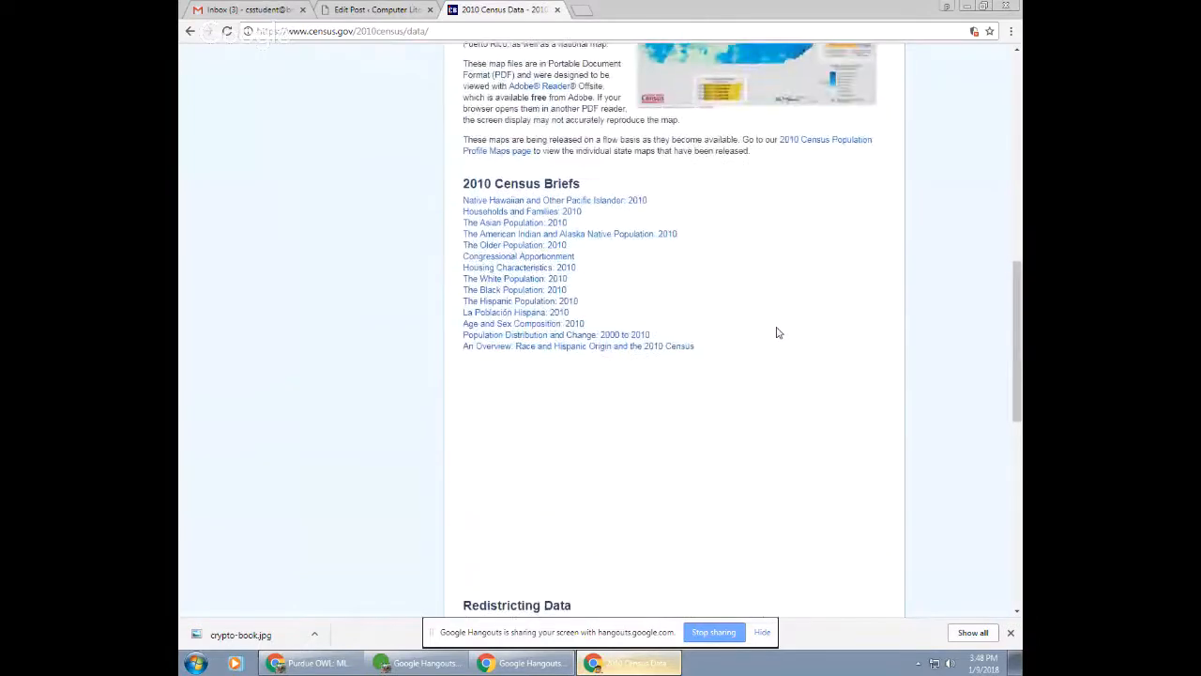
{"action": "scroll", "coordinate": [777, 332], "scroll_direction": "up", "scroll_amount": 2}
{"action": "scroll", "coordinate": [777, 332], "scroll_direction": "up", "scroll_amount": 3}
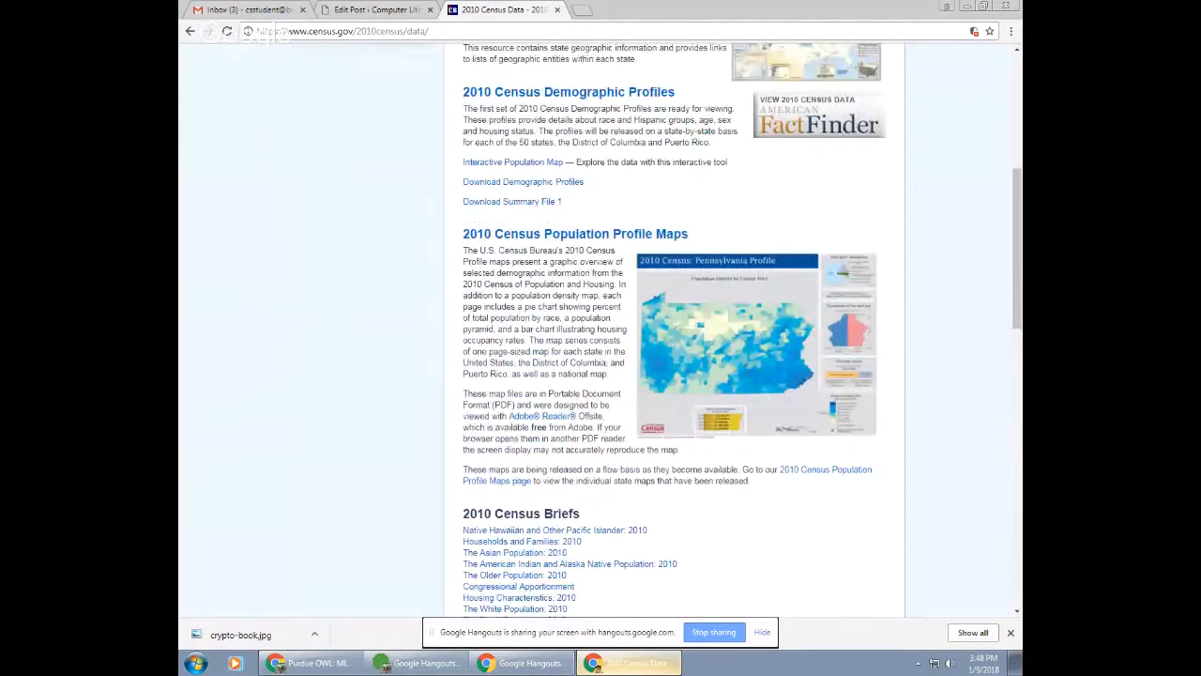
{"action": "left_click_drag", "start_coordinate": [1018, 315], "coordinate": [1018, 195]}
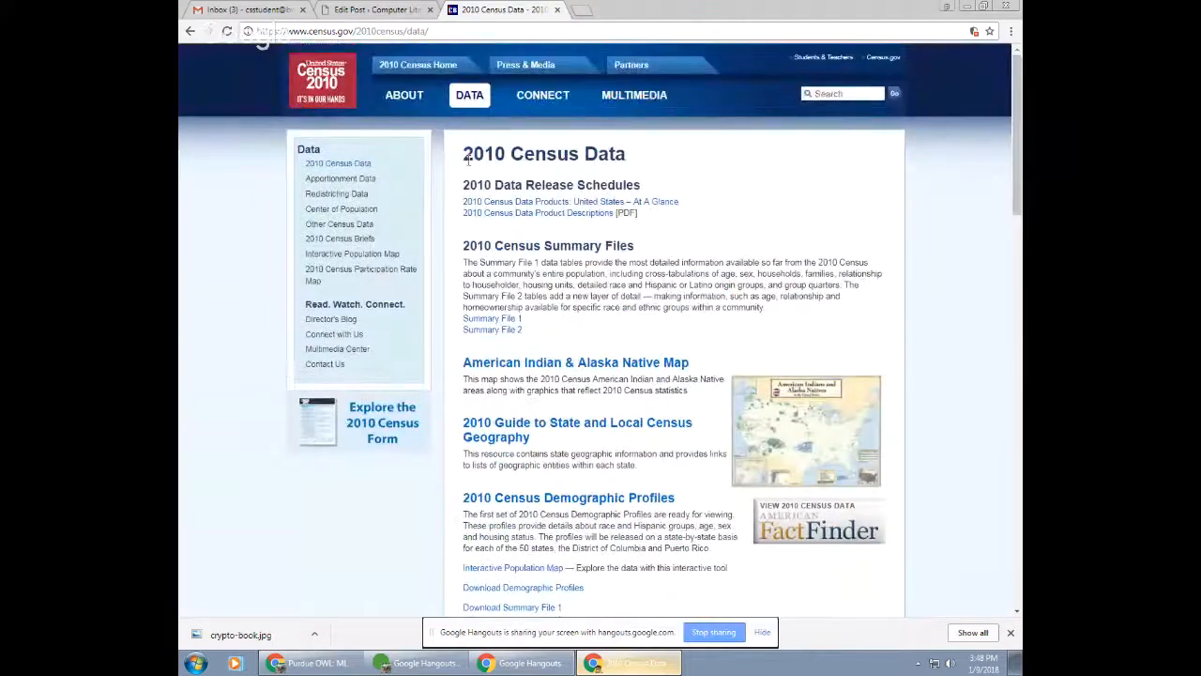
{"action": "left_click_drag", "start_coordinate": [463, 154], "coordinate": [626, 157]}
{"action": "key", "text": "ctrl+c"}
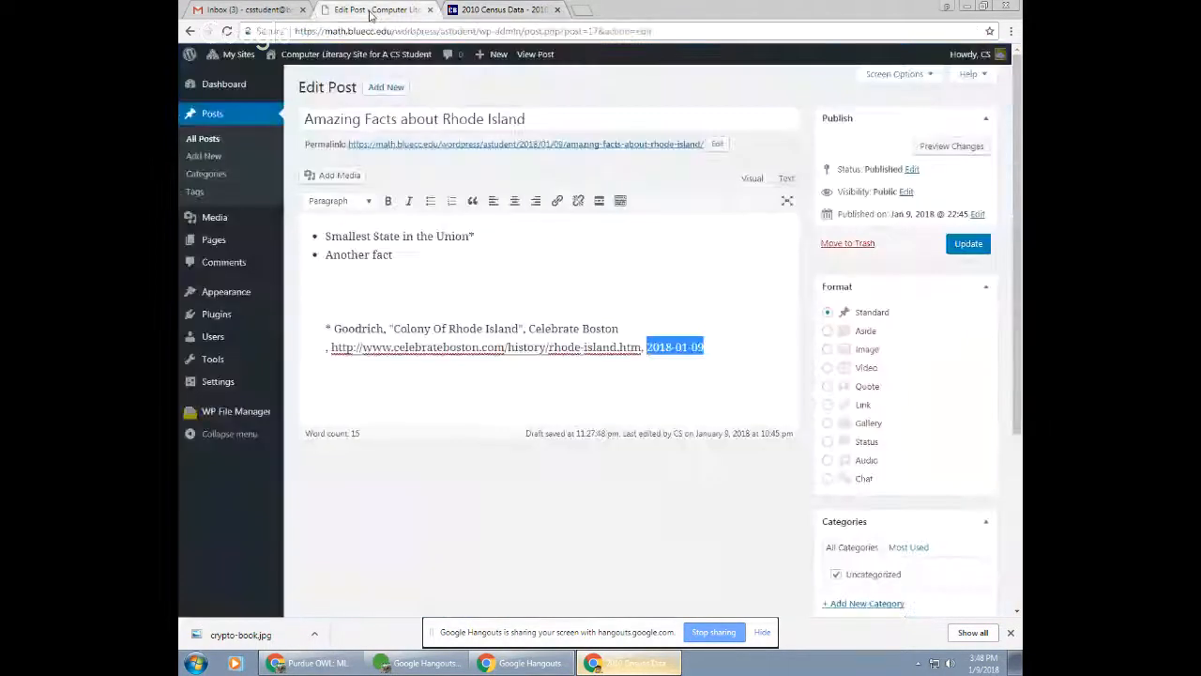
Step: Replace the 'Another fact' bullet with 'Population: 1,000,000**'
{"action": "left_click", "coordinate": [374, 11]}
{"action": "left_click", "coordinate": [409, 254]}
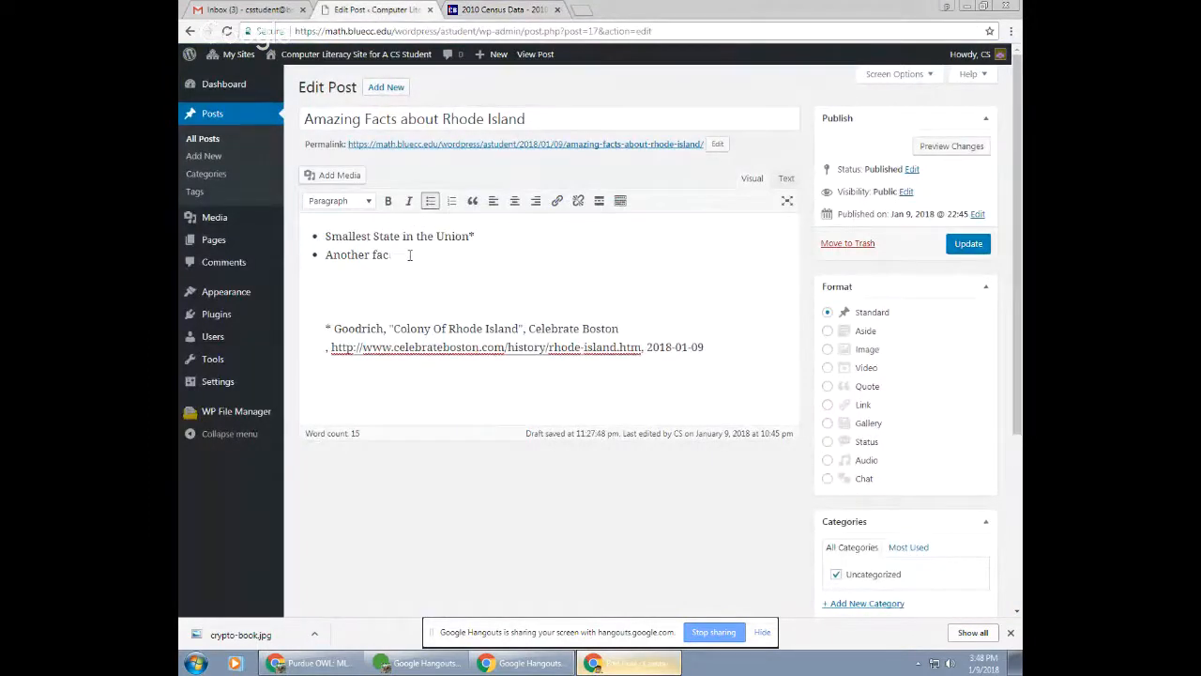
{"action": "key", "text": "BackSpace"}
{"action": "key", "text": "BackSpace"}
{"action": "key", "text": "BackSpace"}
{"action": "key", "text": "BackSpace"}
{"action": "key", "text": "BackSpace"}
{"action": "key", "text": "BackSpace"}
{"action": "key", "text": "BackSpace"}
{"action": "key", "text": "BackSpace"}
{"action": "type", "text": "Population: 1,000,000**"}
Step: Add a citation line '** 2010 Census Data,' by pasting the census page title as plain text
{"action": "left_click", "coordinate": [734, 346]}
{"action": "key", "text": "Return"}
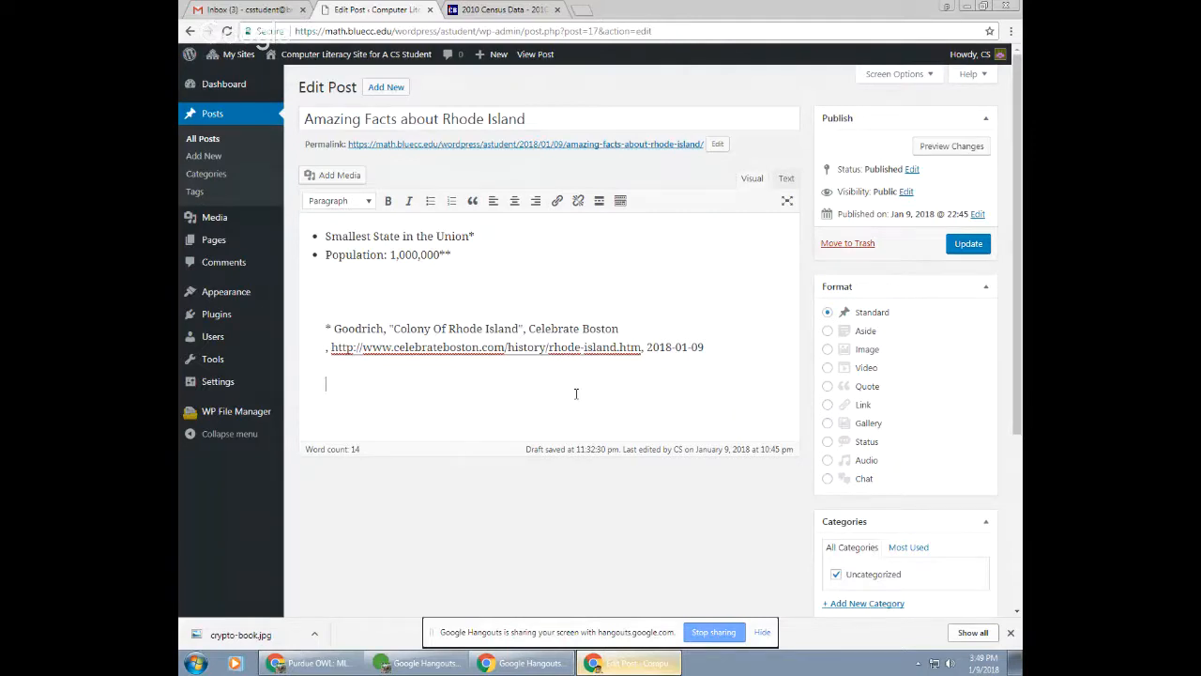
{"action": "type", "text": "**"}
{"action": "right_click", "coordinate": [392, 384]}
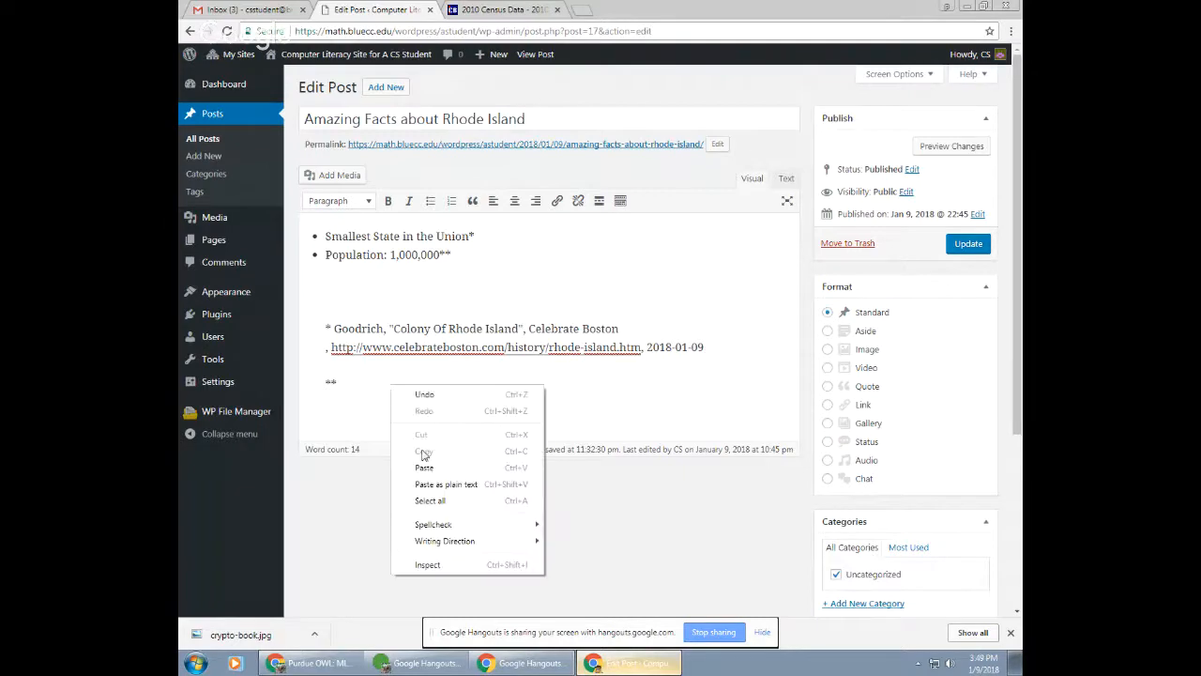
{"action": "left_click", "coordinate": [449, 466]}
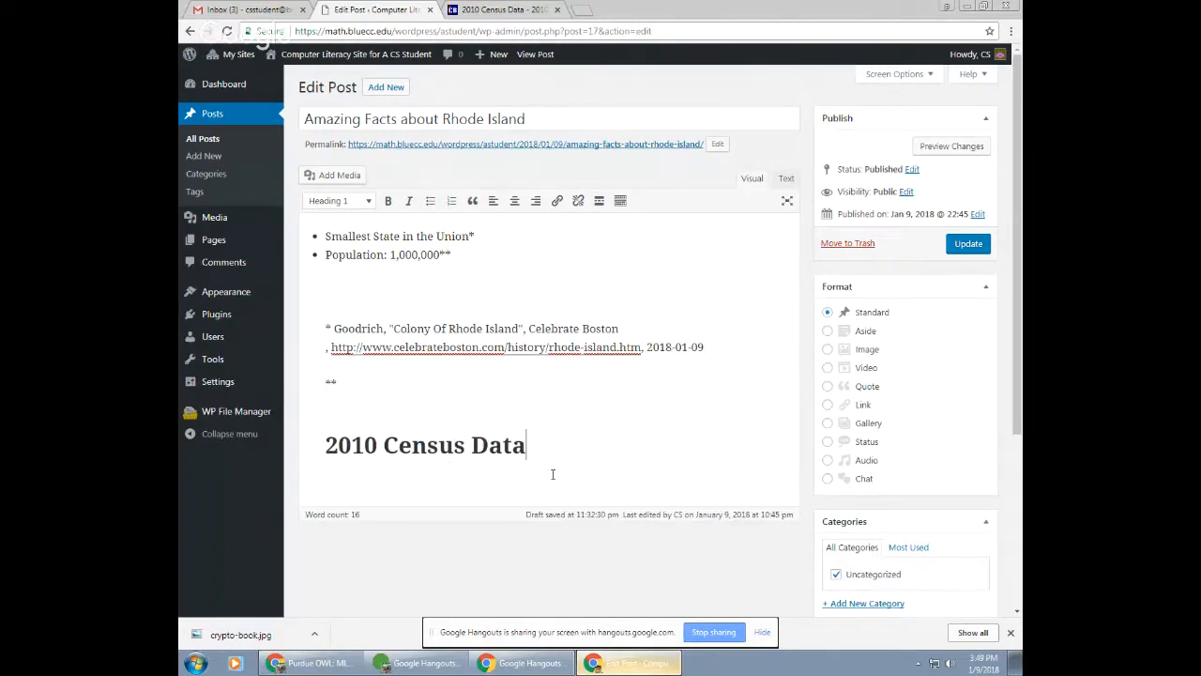
{"action": "key", "text": "ctrl+z"}
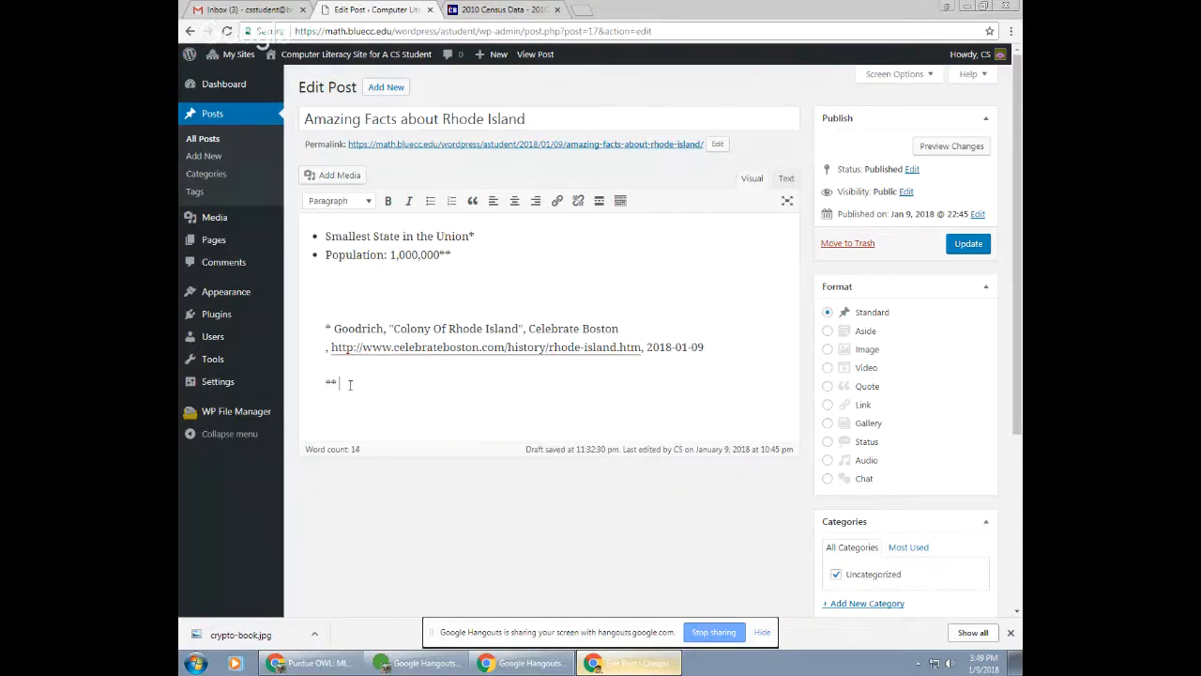
{"action": "right_click", "coordinate": [350, 388]}
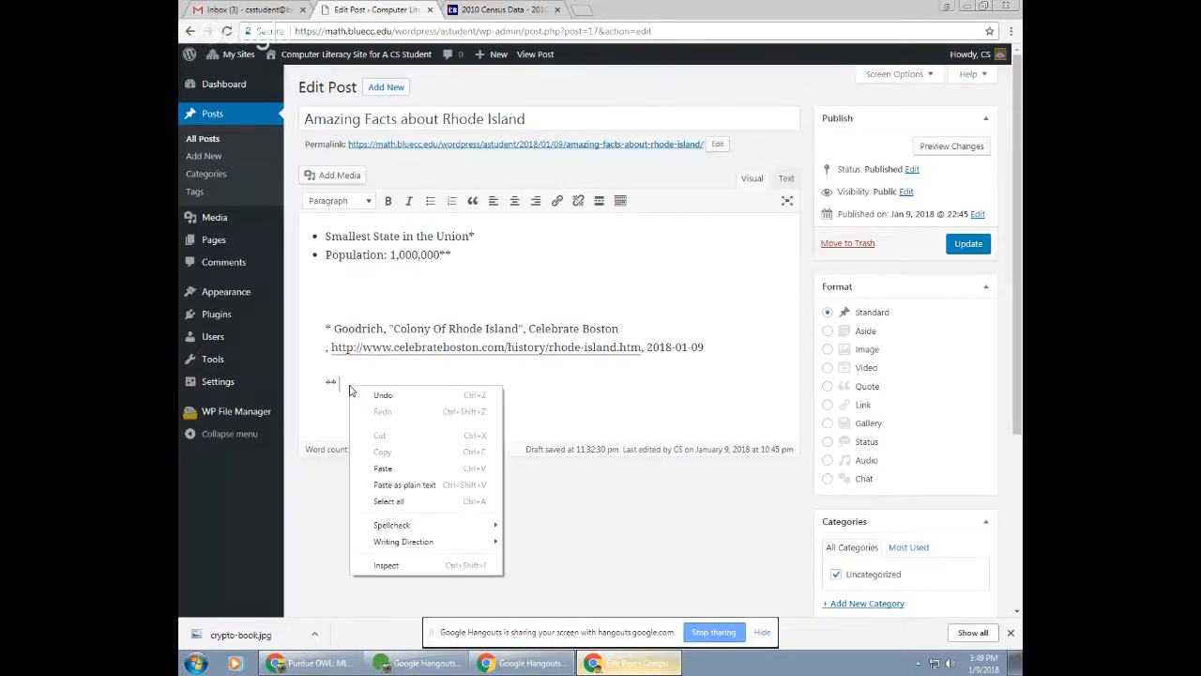
{"action": "left_click", "coordinate": [411, 490]}
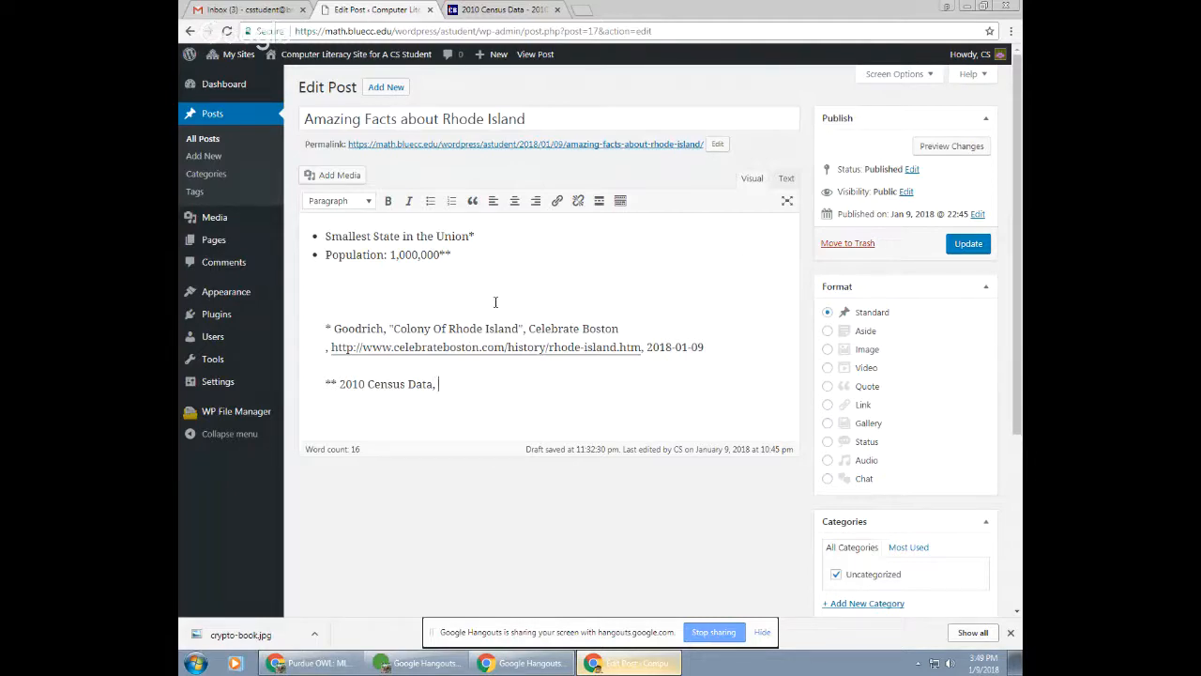
{"action": "left_click", "coordinate": [494, 11]}
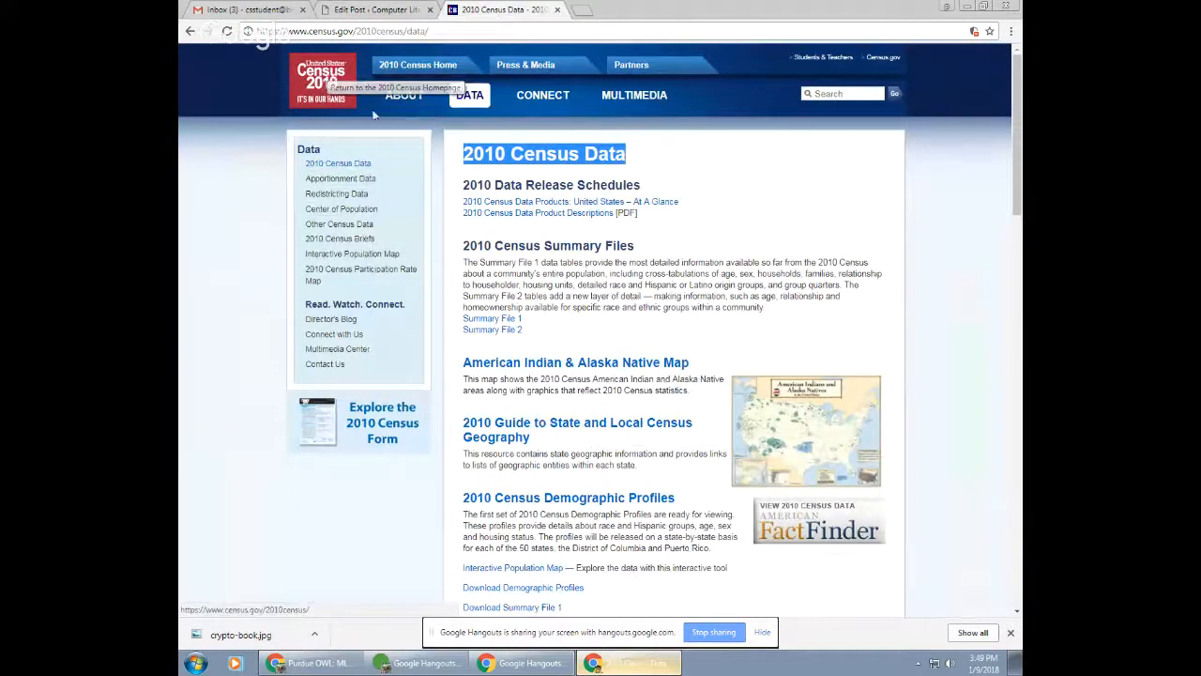
{"action": "left_click", "coordinate": [350, 10]}
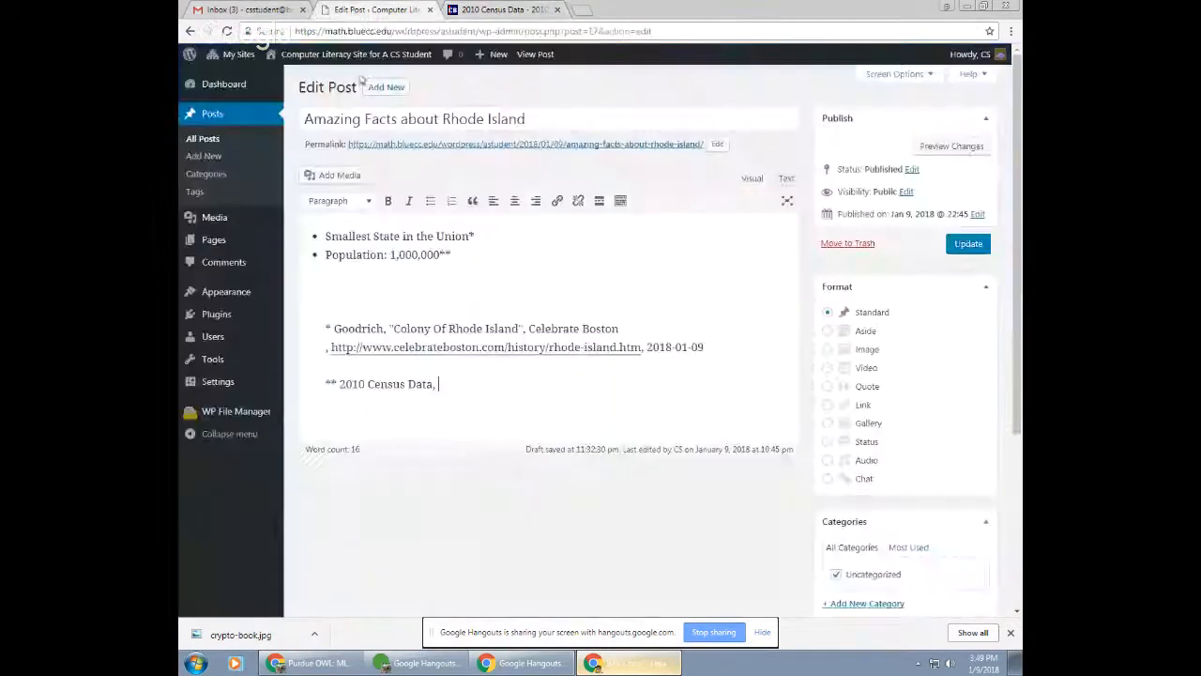
{"action": "type", "text": "US Census"}
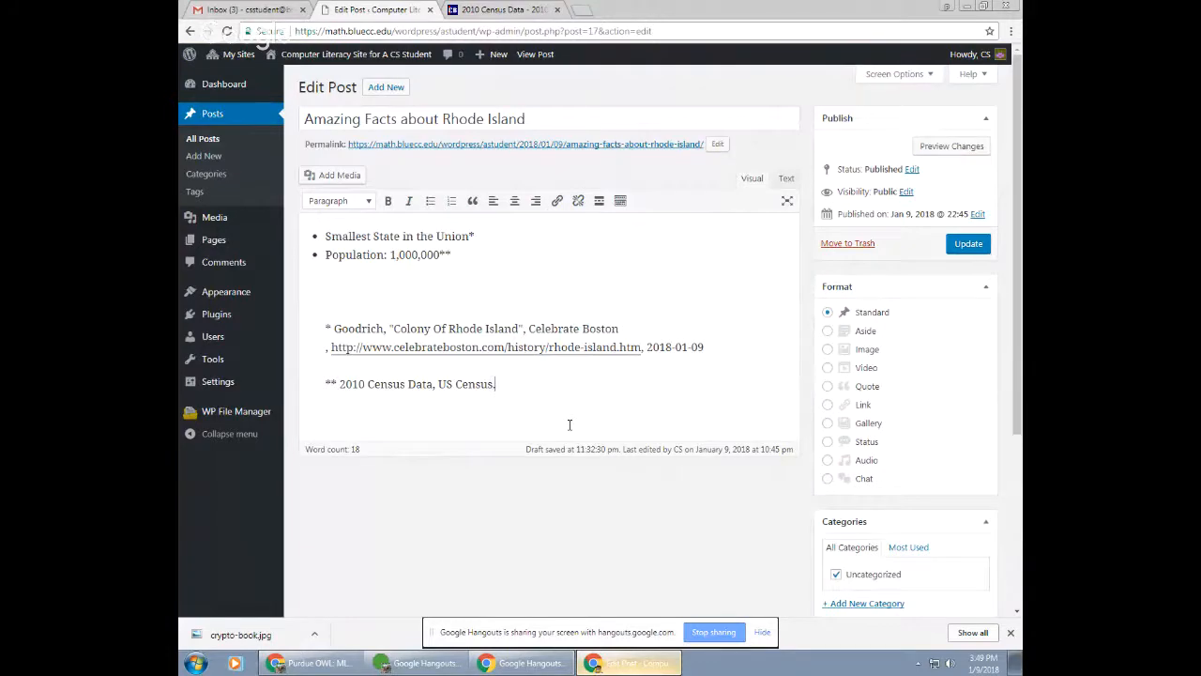
{"action": "type", "text": ". 2010"}
{"action": "key", "text": "BackSpace"}
{"action": "type", "text": "1."}
{"action": "left_click", "coordinate": [508, 11]}
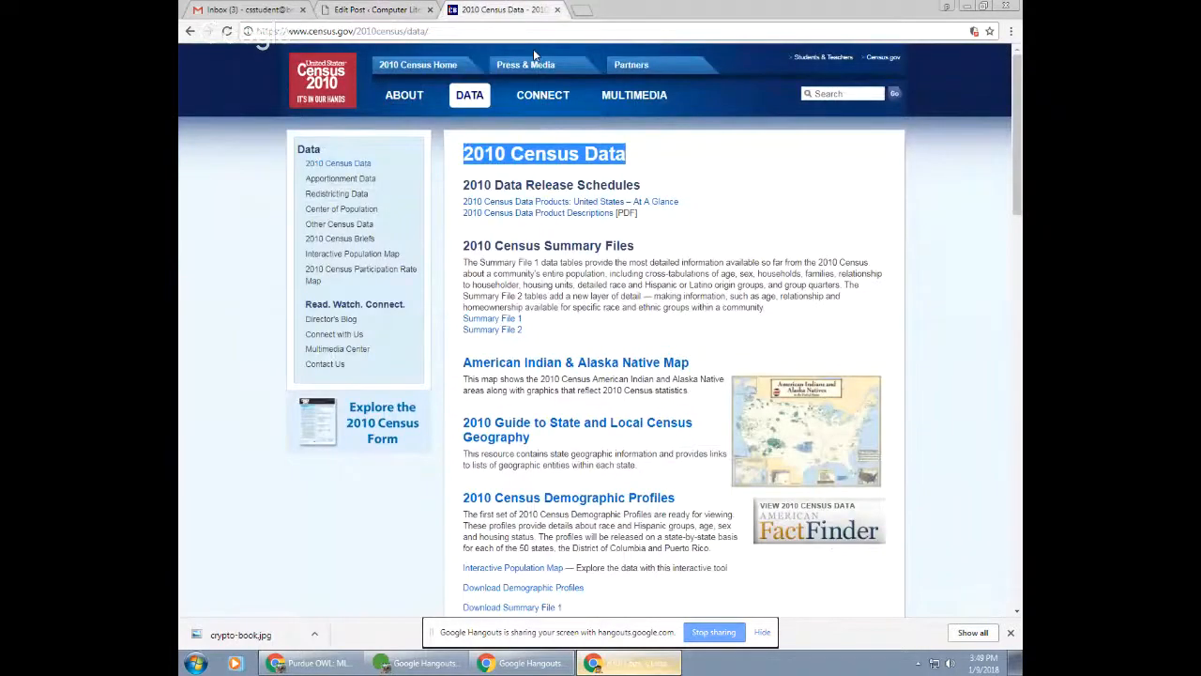
{"action": "left_click", "coordinate": [408, 32]}
{"action": "key", "text": "ctrl+c"}
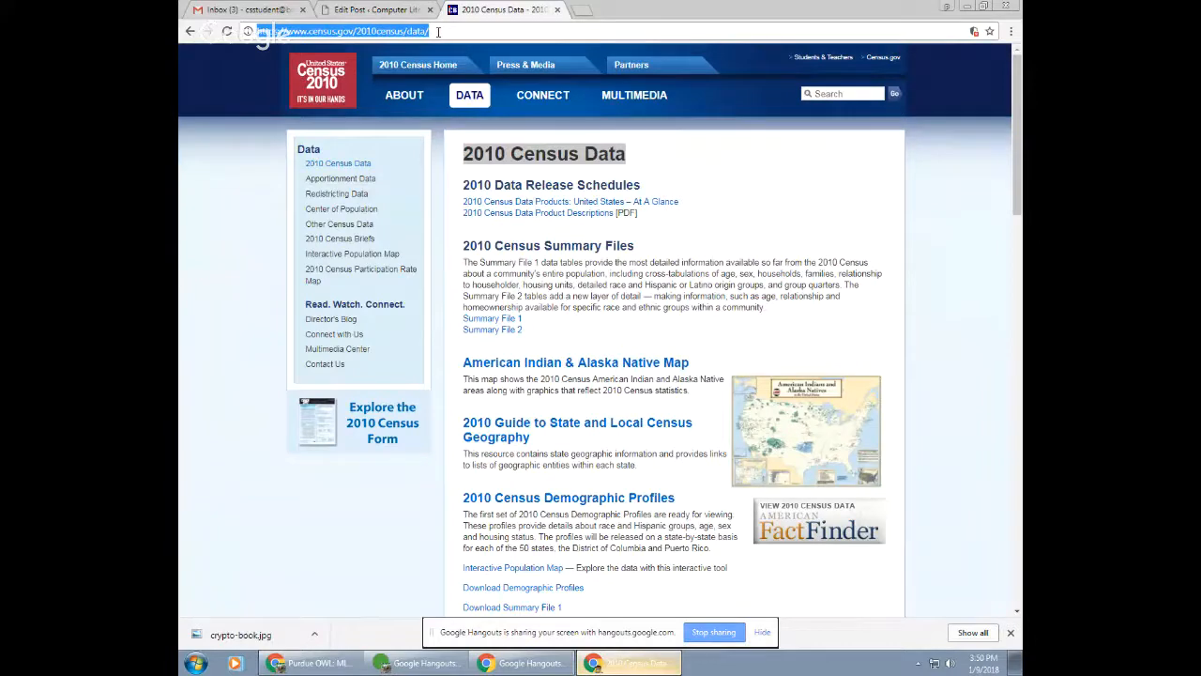
{"action": "left_click", "coordinate": [375, 9]}
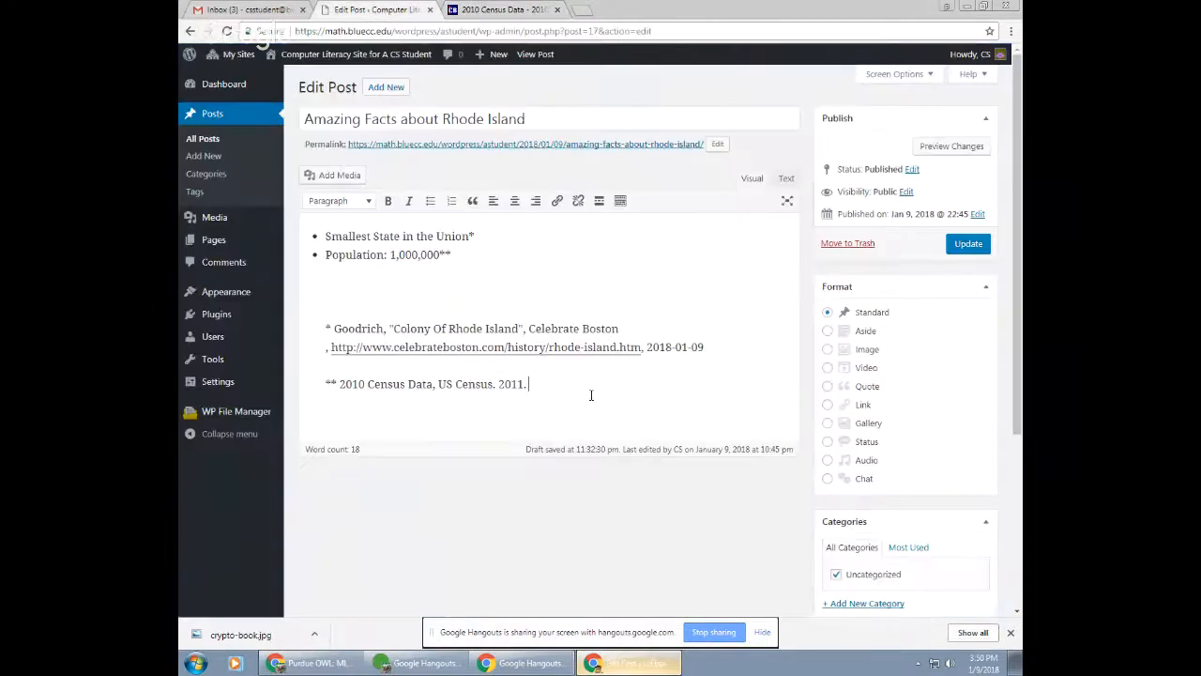
{"action": "key", "text": "ctrl+v"}
{"action": "key", "text": "shift+Left"}
{"action": "key", "text": "shift+Left"}
{"action": "key", "text": "shift+Left"}
{"action": "key", "text": "shift+Left"}
{"action": "key", "text": "shift+Left"}
{"action": "key", "text": "shift+Left"}
{"action": "key", "text": "shift+Left"}
{"action": "key", "text": "shift+Left"}
{"action": "key", "text": "shift+Left"}
{"action": "key", "text": "shift+Left"}
{"action": "key", "text": "shift+Left"}
{"action": "key", "text": "shift+Left"}
{"action": "key", "text": "shift+Left"}
{"action": "key", "text": "shift+Left"}
{"action": "key", "text": "shift+Left"}
{"action": "key", "text": "shift+Left"}
{"action": "key", "text": "shift+Left"}
{"action": "key", "text": "shift+Left"}
{"action": "key", "text": "shift+Left"}
{"action": "key", "text": "shift+Left"}
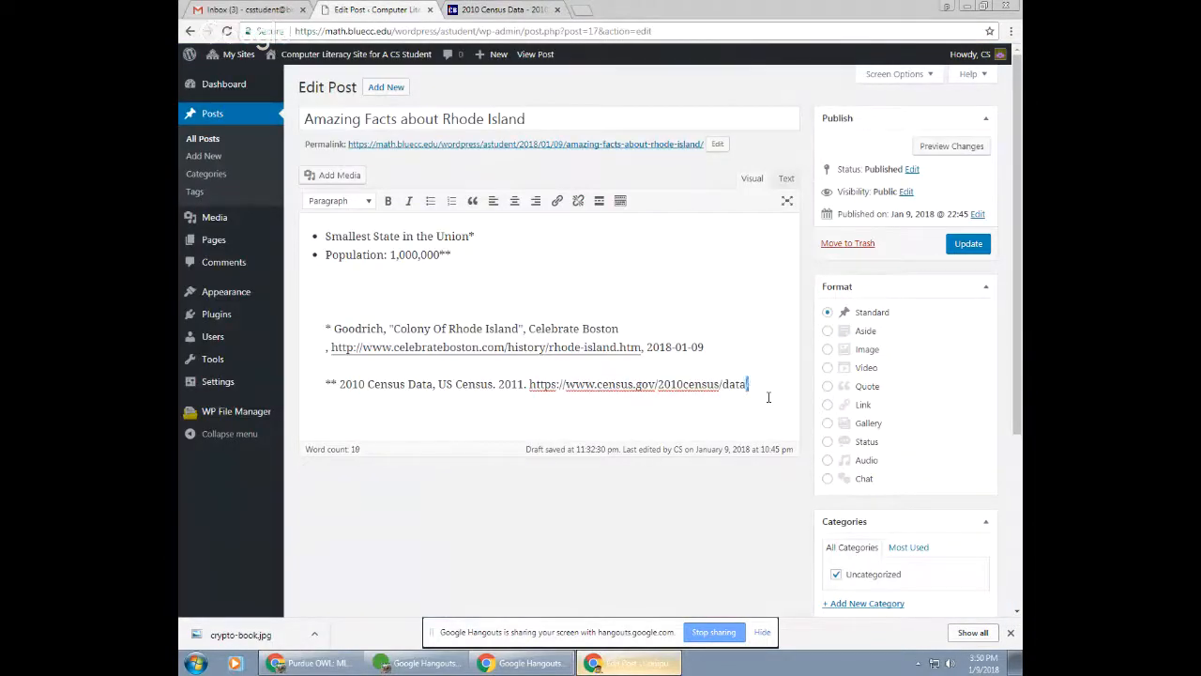
{"action": "key", "text": "shift+Left"}
{"action": "key", "text": "shift+Left"}
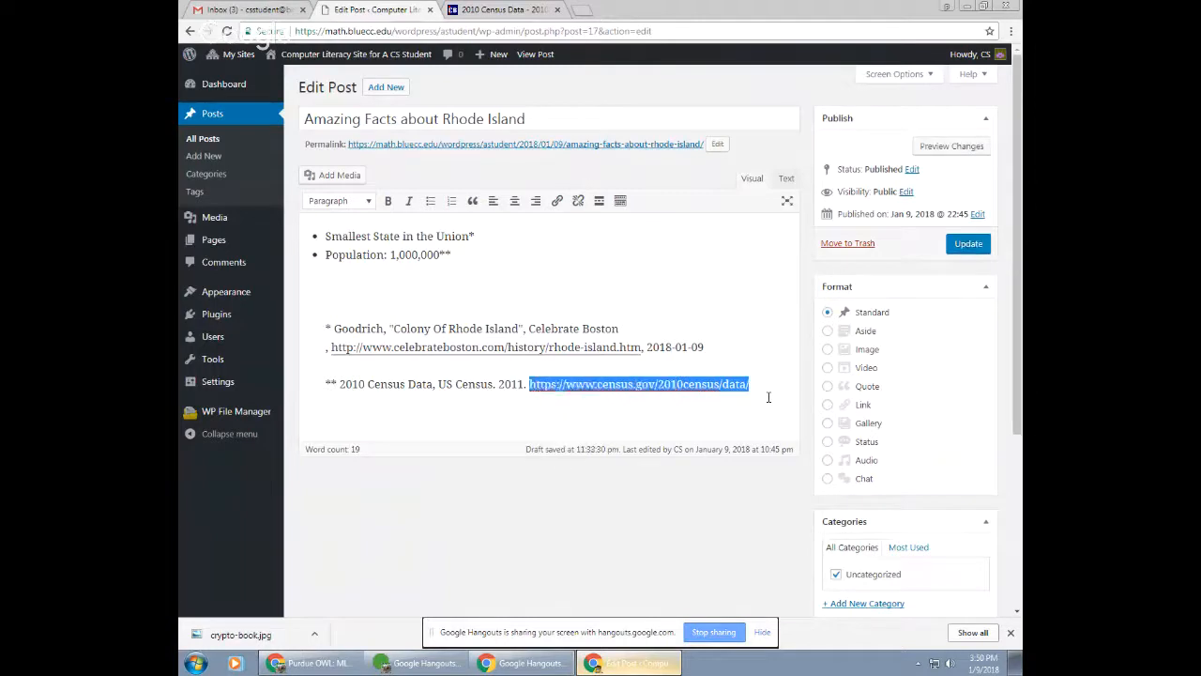
Step: Link the selected census.gov address and tick Open link in a new tab in its link options
{"action": "left_click", "coordinate": [556, 201]}
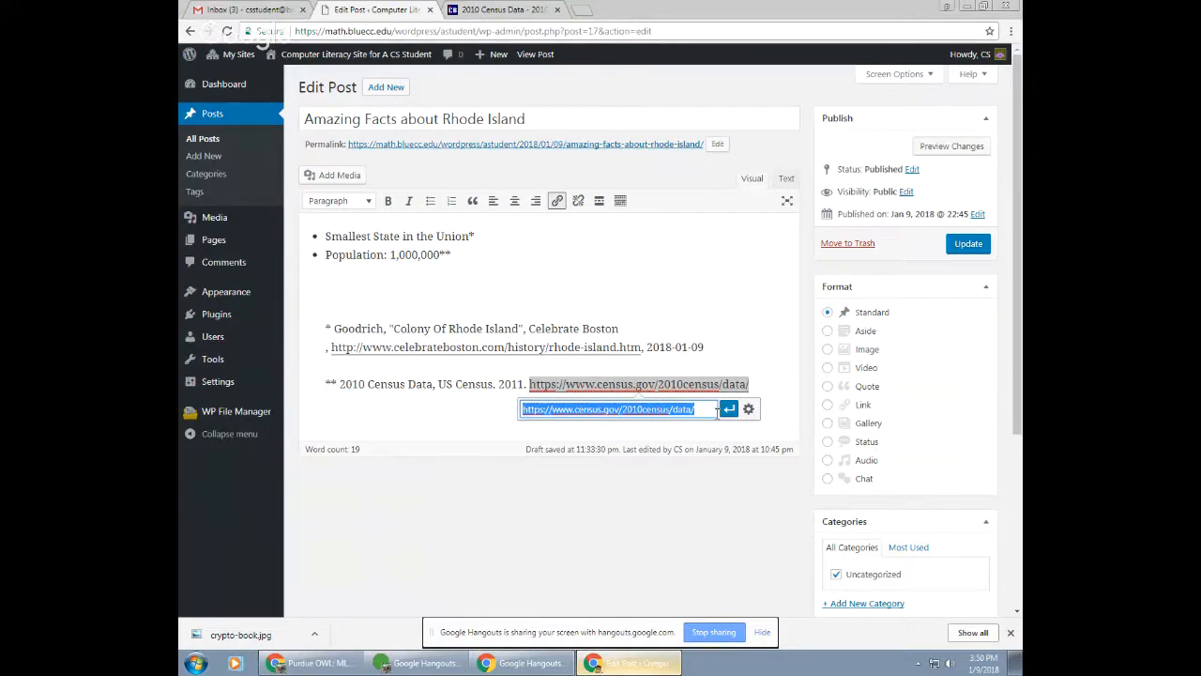
{"action": "left_click", "coordinate": [748, 410]}
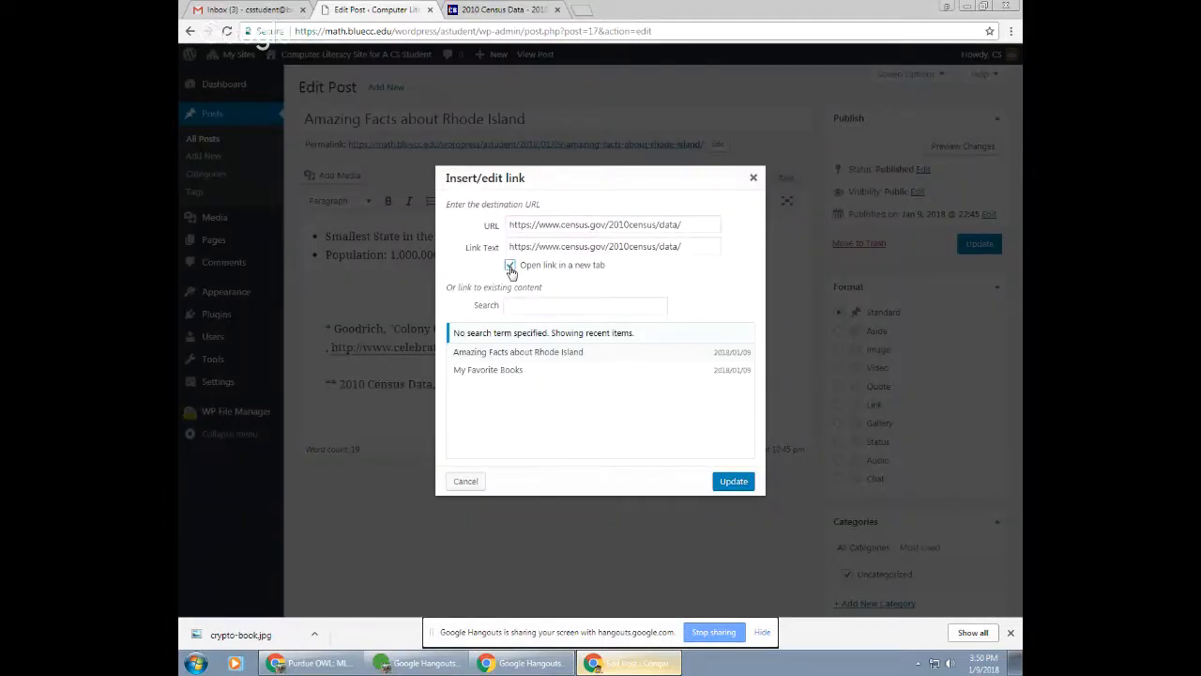
{"action": "left_click", "coordinate": [735, 481]}
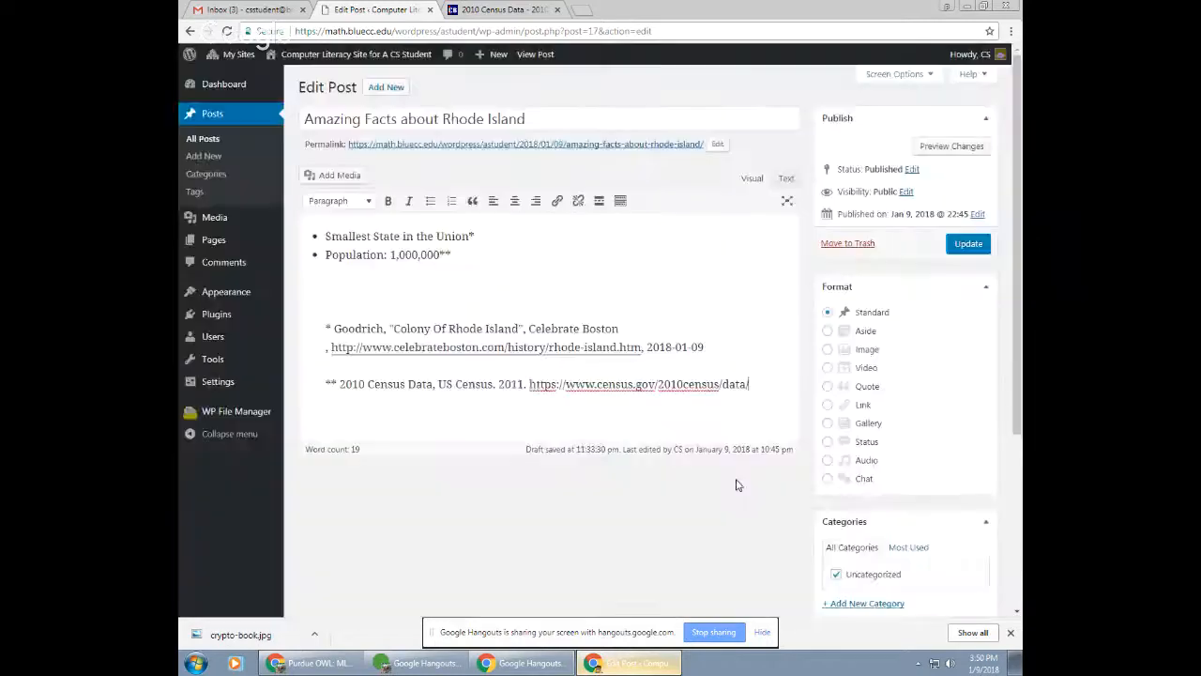
{"action": "left_click", "coordinate": [673, 384]}
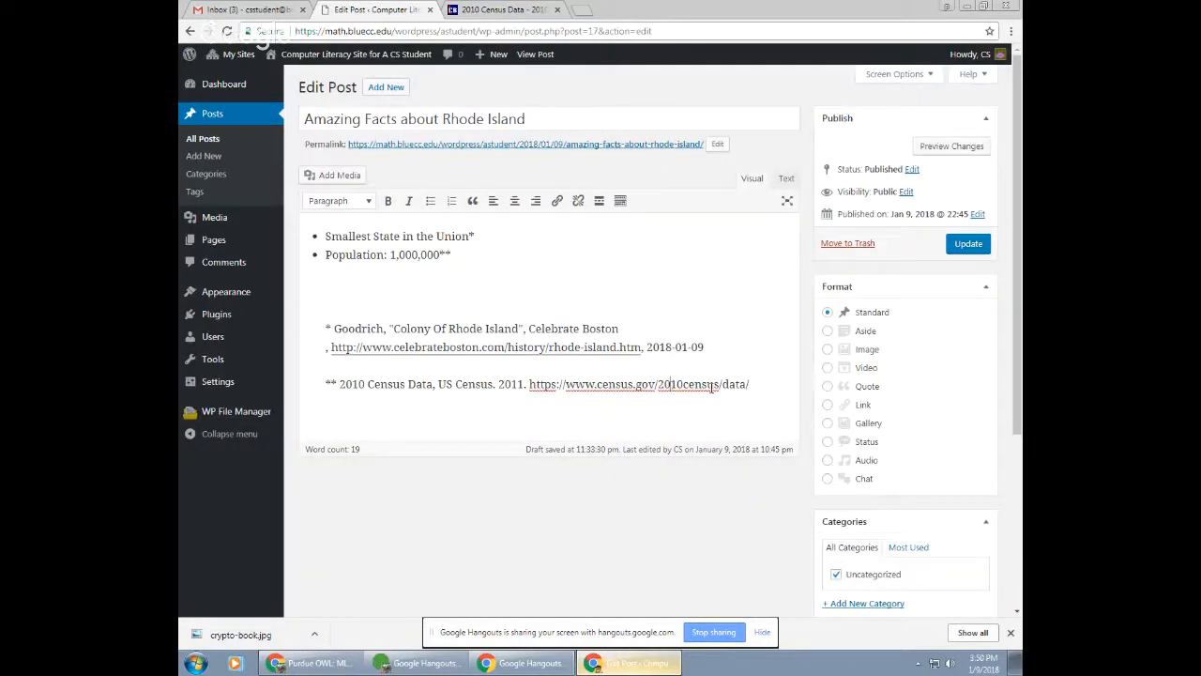
{"action": "left_click_drag", "start_coordinate": [749, 384], "coordinate": [529, 384]}
{"action": "left_click", "coordinate": [556, 201]}
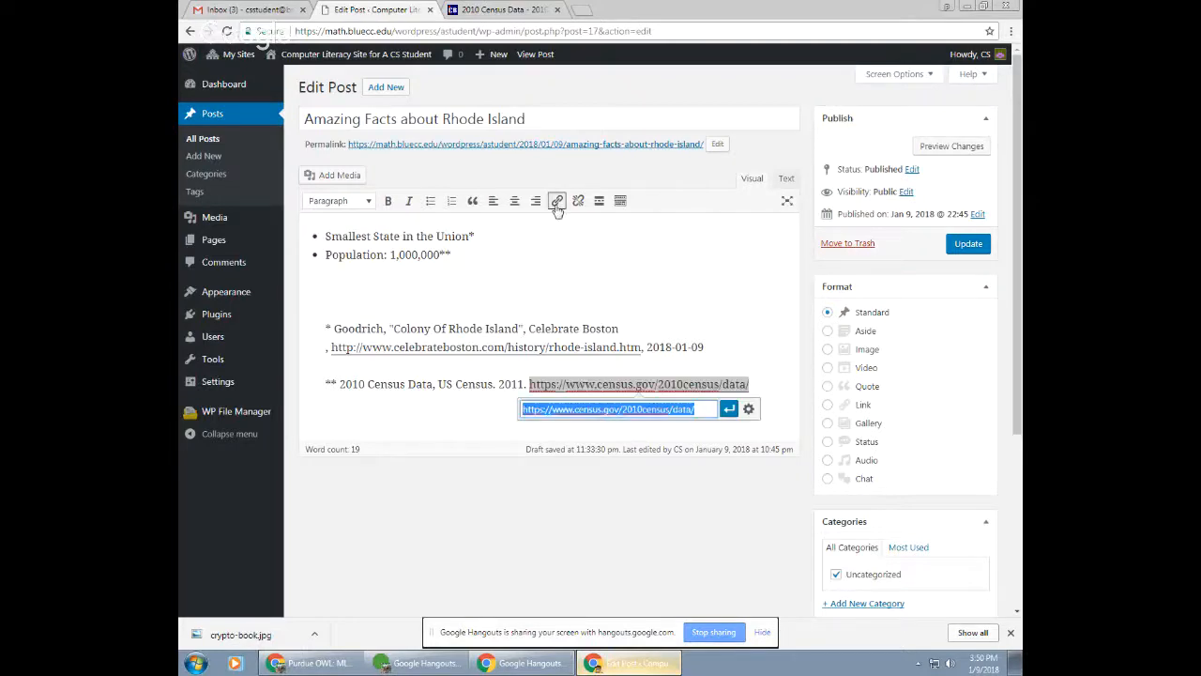
{"action": "left_click", "coordinate": [747, 408]}
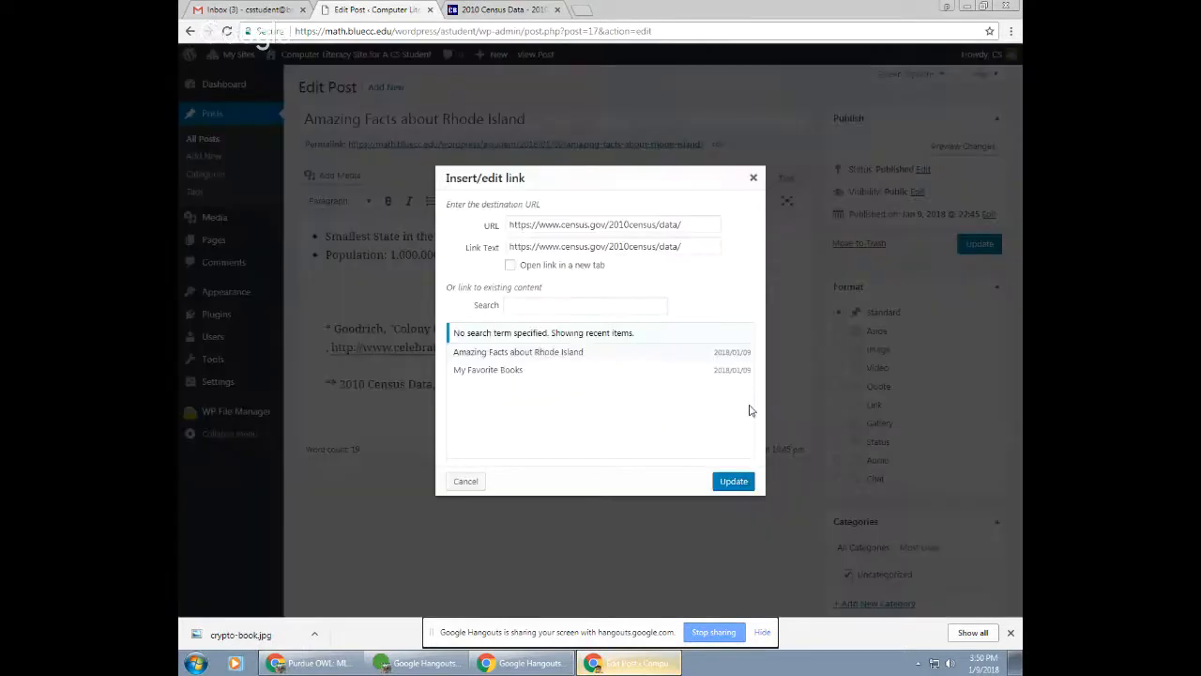
{"action": "left_click", "coordinate": [509, 265]}
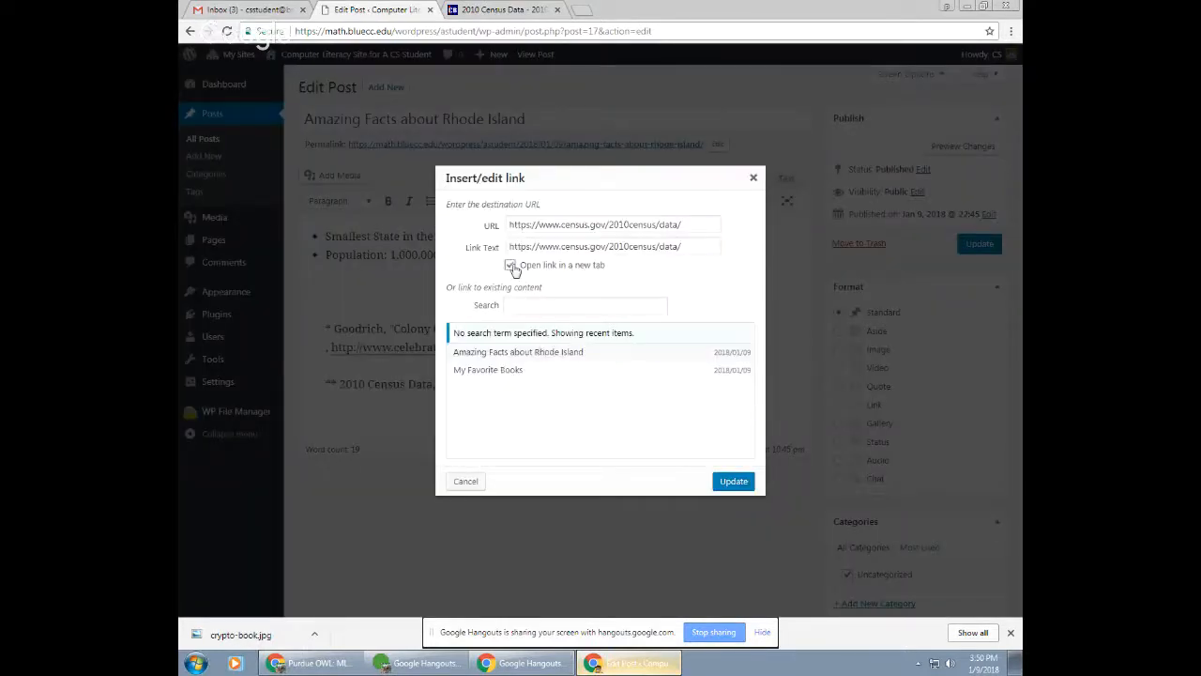
{"action": "left_click", "coordinate": [733, 480]}
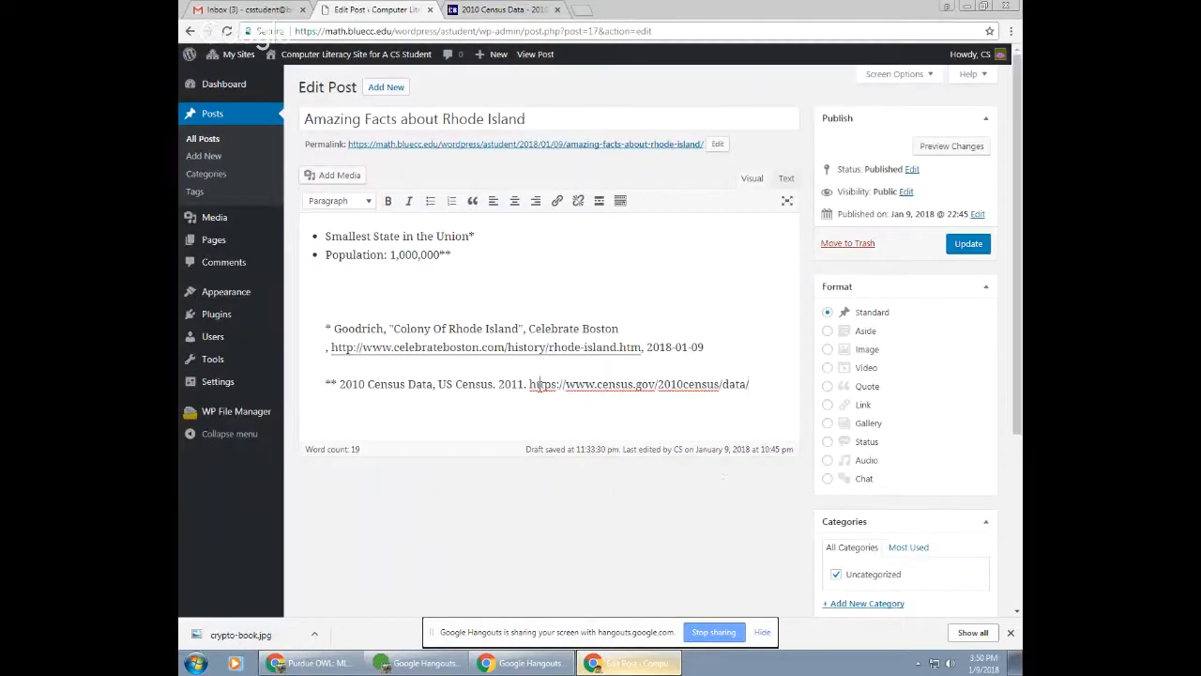
Step: Reselect the whole census address and reapply its link with Open link in a new tab
{"action": "left_click", "coordinate": [764, 381]}
{"action": "key", "text": "shift+Left"}
{"action": "key", "text": "shift+Left"}
{"action": "key", "text": "shift+Left"}
{"action": "key", "text": "shift+Left"}
{"action": "key", "text": "shift+Left"}
{"action": "key", "text": "shift+Left"}
{"action": "key", "text": "shift+Left"}
{"action": "key", "text": "shift+Left"}
{"action": "key", "text": "shift+Left"}
{"action": "key", "text": "shift+Left"}
{"action": "key", "text": "shift+Left"}
{"action": "key", "text": "shift+Left"}
{"action": "key", "text": "shift+Left"}
{"action": "key", "text": "shift+Left"}
{"action": "key", "text": "shift+Left"}
{"action": "key", "text": "shift+Left"}
{"action": "key", "text": "shift+Left"}
{"action": "key", "text": "shift+Left"}
{"action": "key", "text": "shift+Left"}
{"action": "key", "text": "shift+Left"}
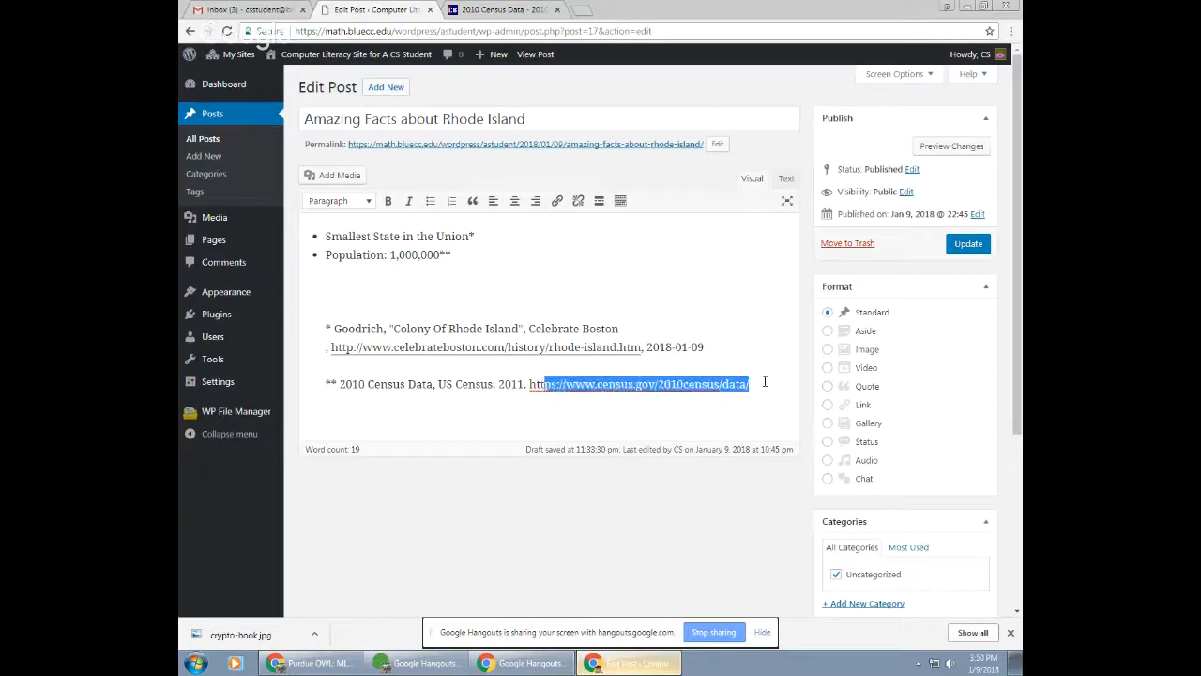
{"action": "key", "text": "shift+Left"}
{"action": "key", "text": "shift+Left"}
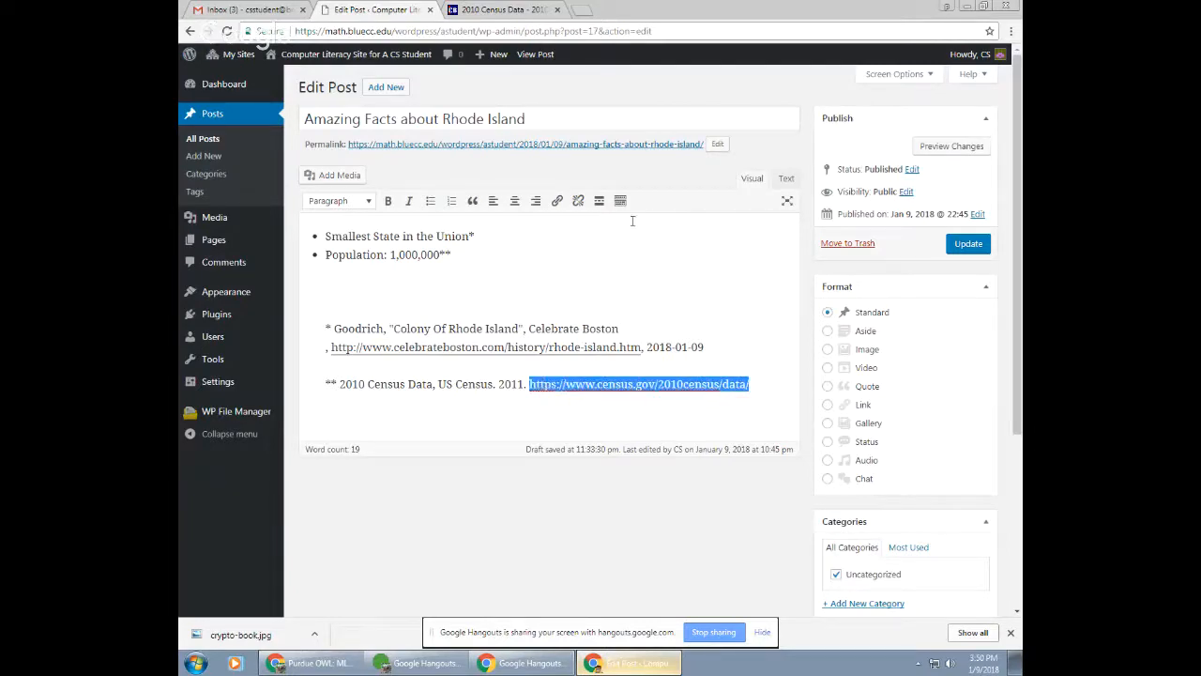
{"action": "left_click", "coordinate": [557, 201]}
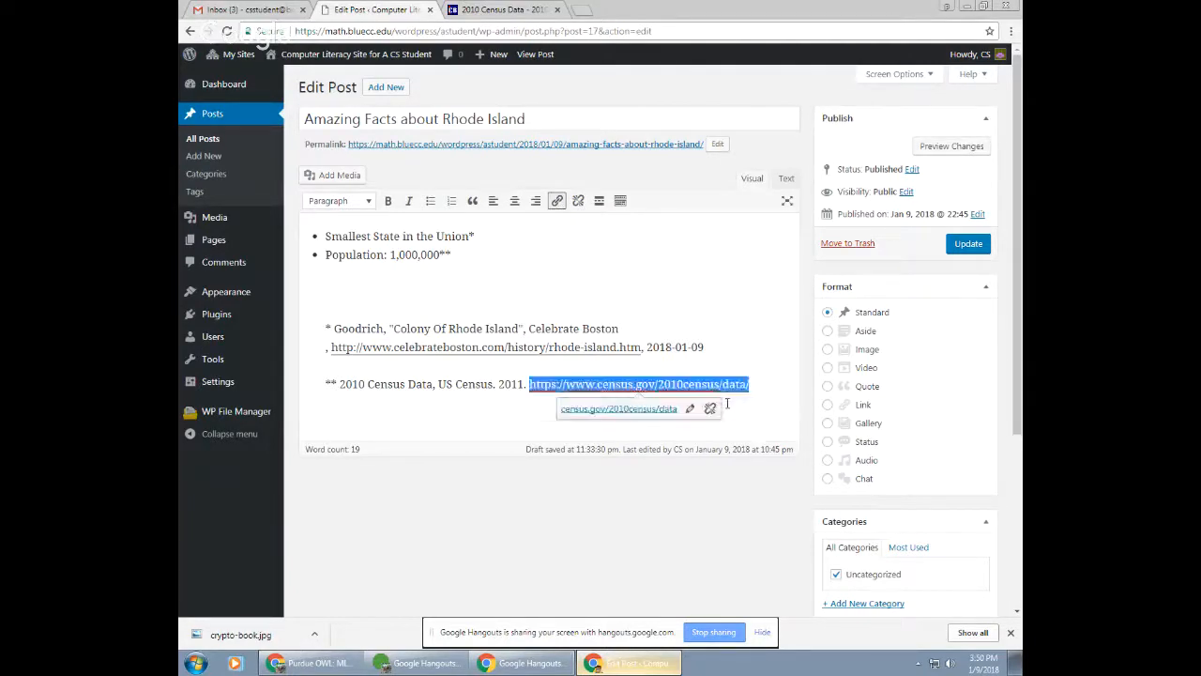
{"action": "left_click", "coordinate": [748, 409]}
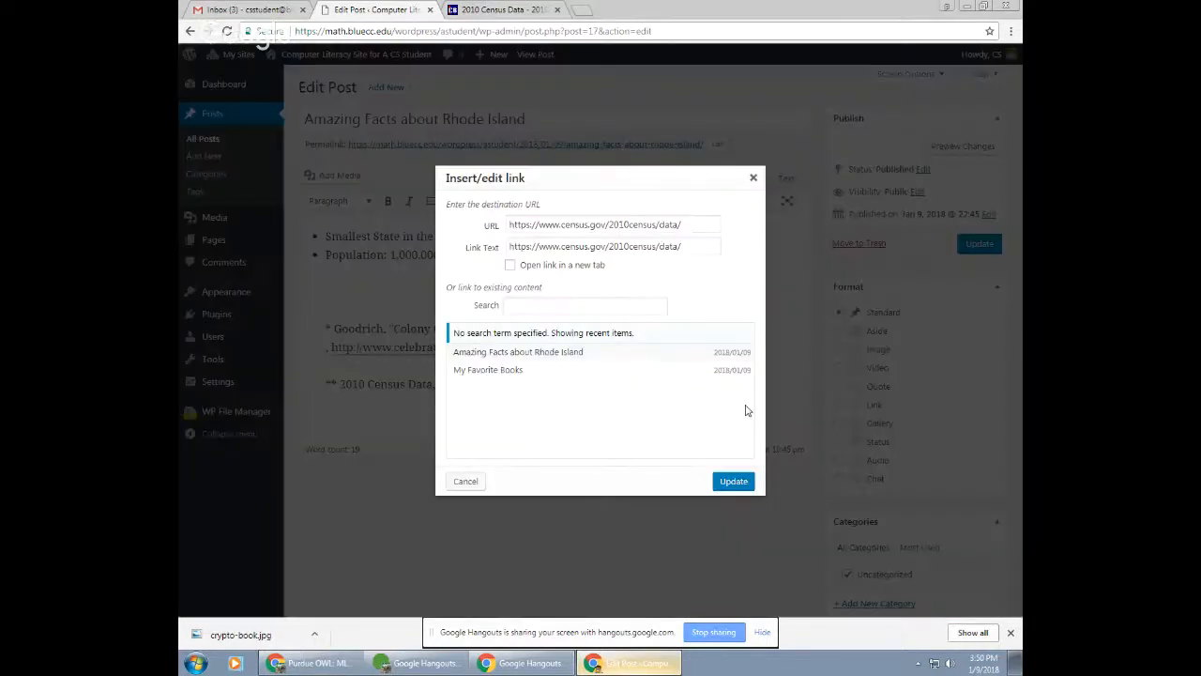
{"action": "left_click", "coordinate": [512, 267]}
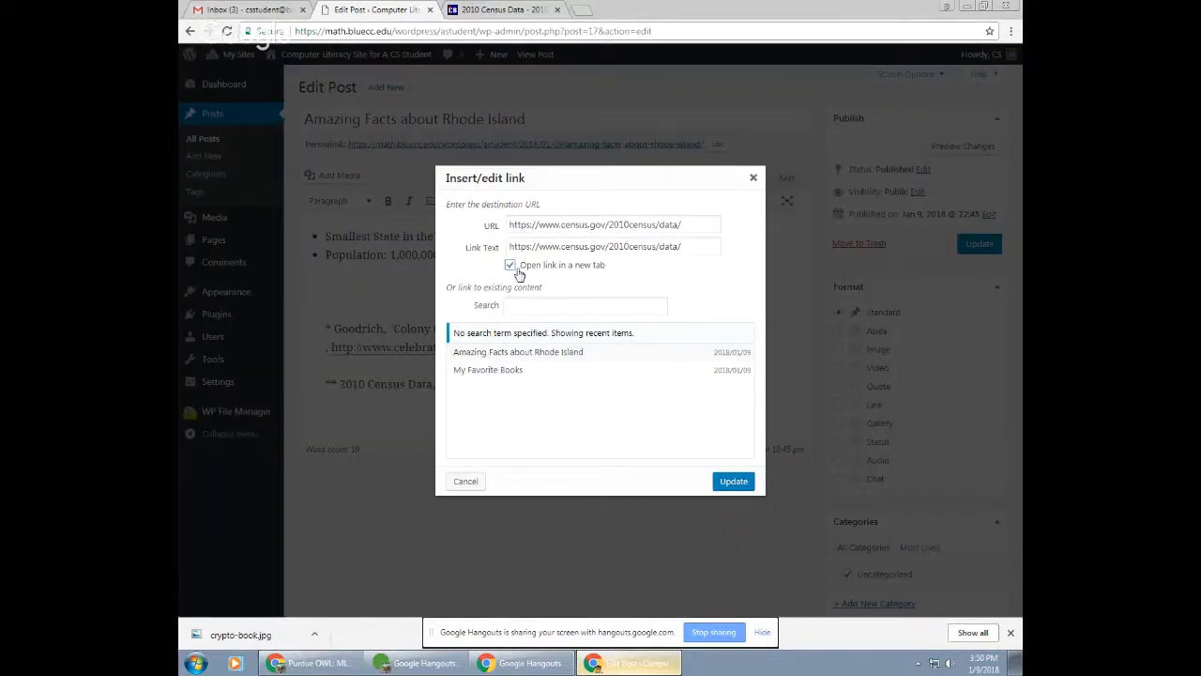
{"action": "left_click", "coordinate": [734, 482]}
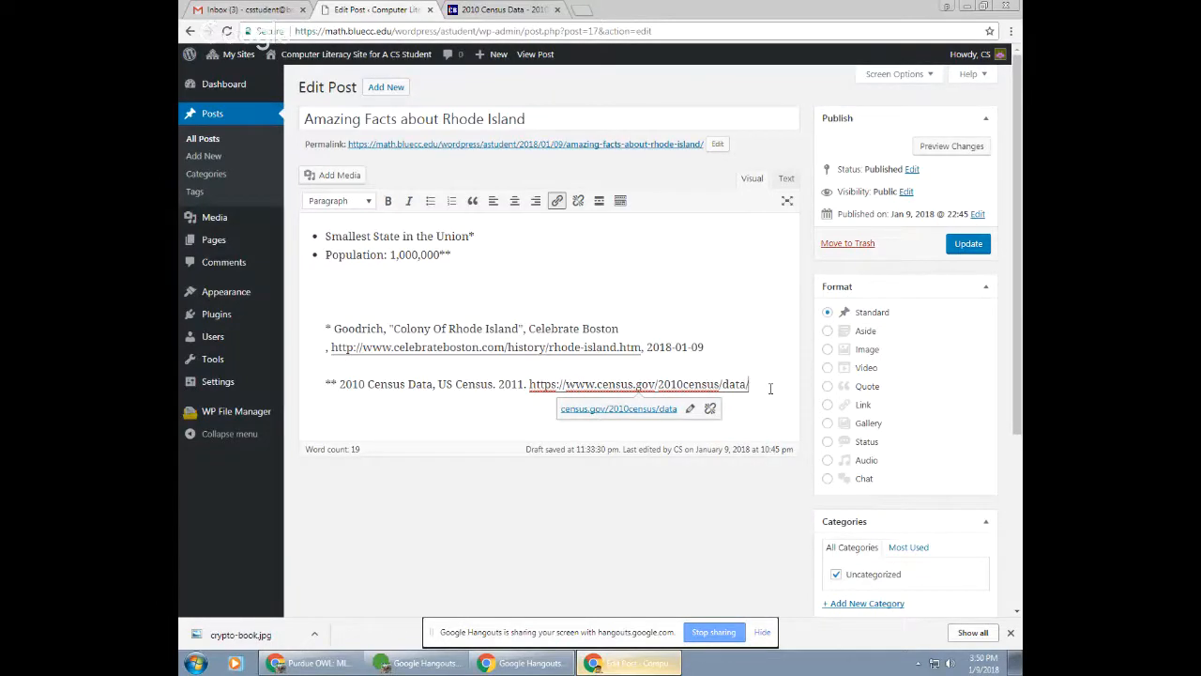
Step: End the census citation with access date 2018-01-09, show the second toolbar row, and select '2010 Census Data'
{"action": "type", "text": ", "}
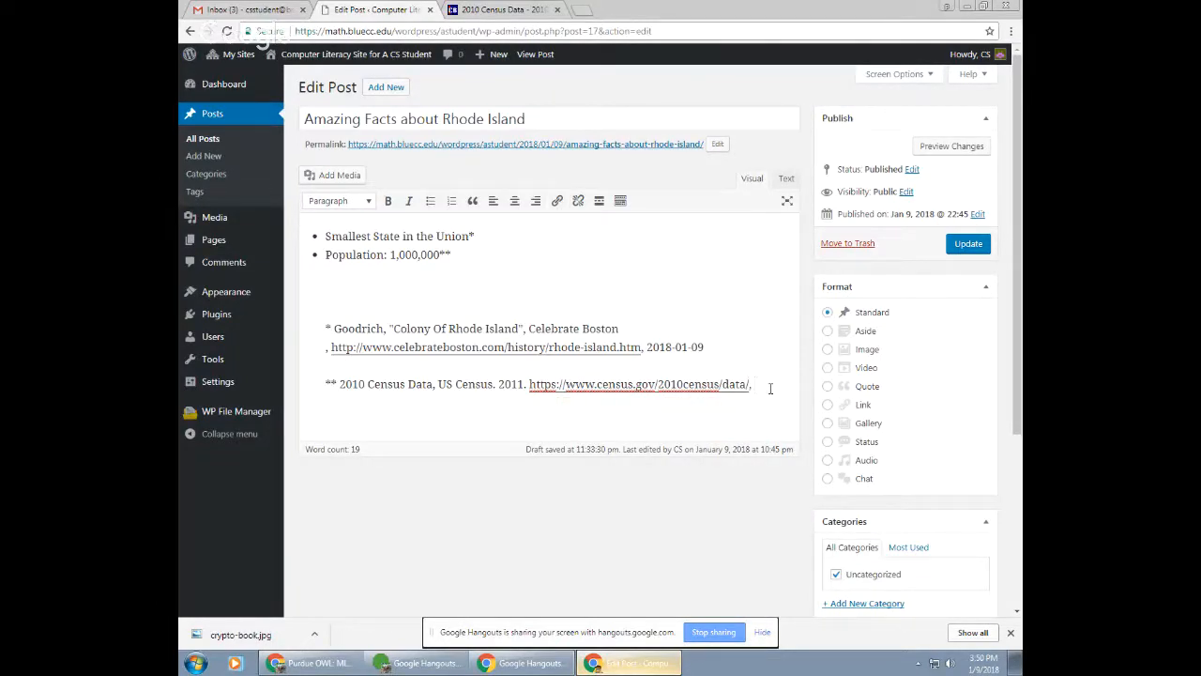
{"action": "type", "text": "2018"}
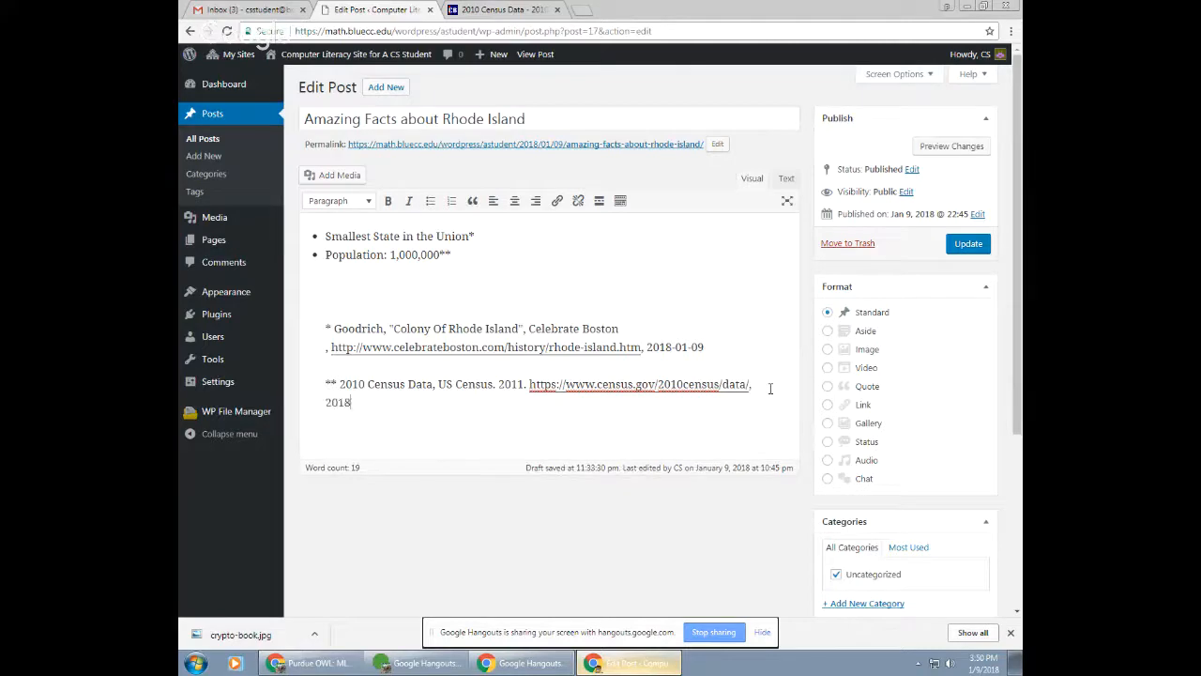
{"action": "type", "text": "-01-09"}
{"action": "left_click", "coordinate": [368, 384]}
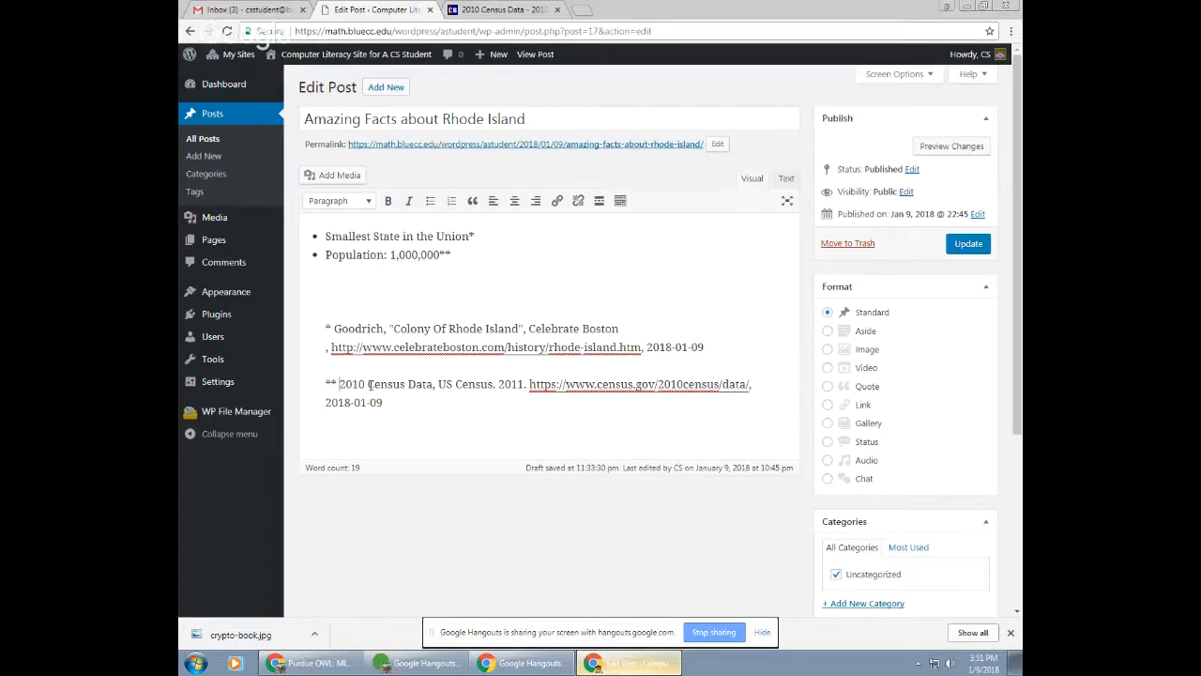
{"action": "left_click", "coordinate": [620, 201]}
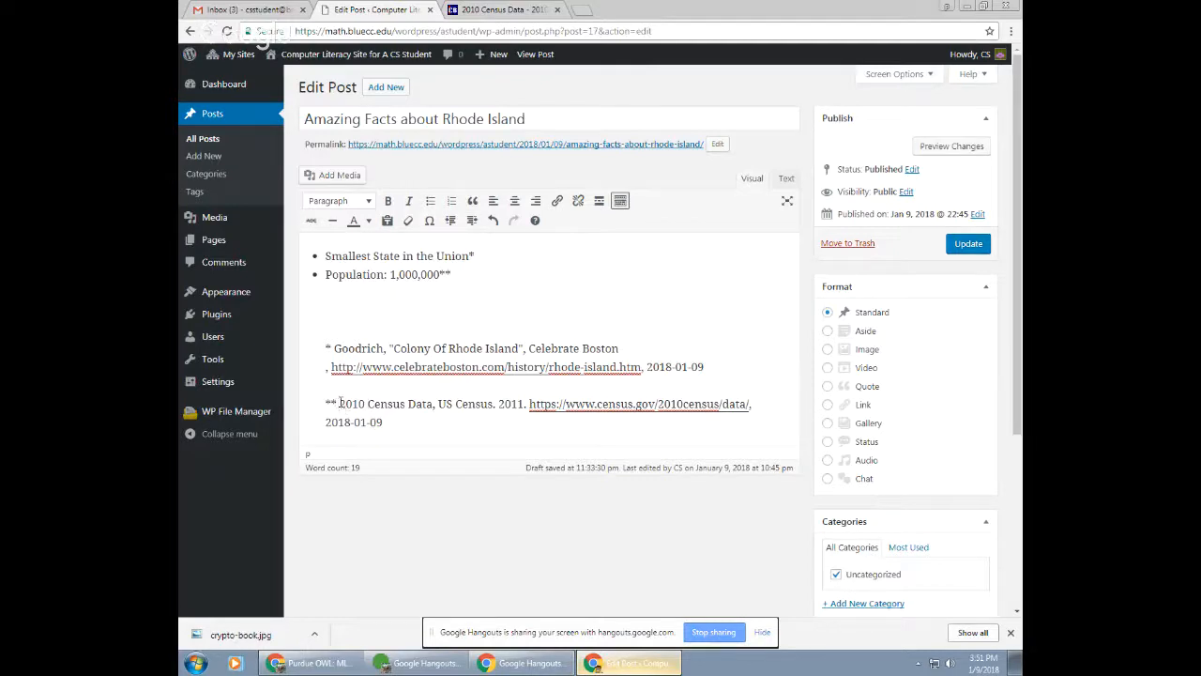
{"action": "left_click_drag", "start_coordinate": [337, 403], "coordinate": [433, 404]}
Step: Italicize the titles '2010 Census Data' and 'Colony Of Rhode Island', then update the post
{"action": "left_click", "coordinate": [408, 201]}
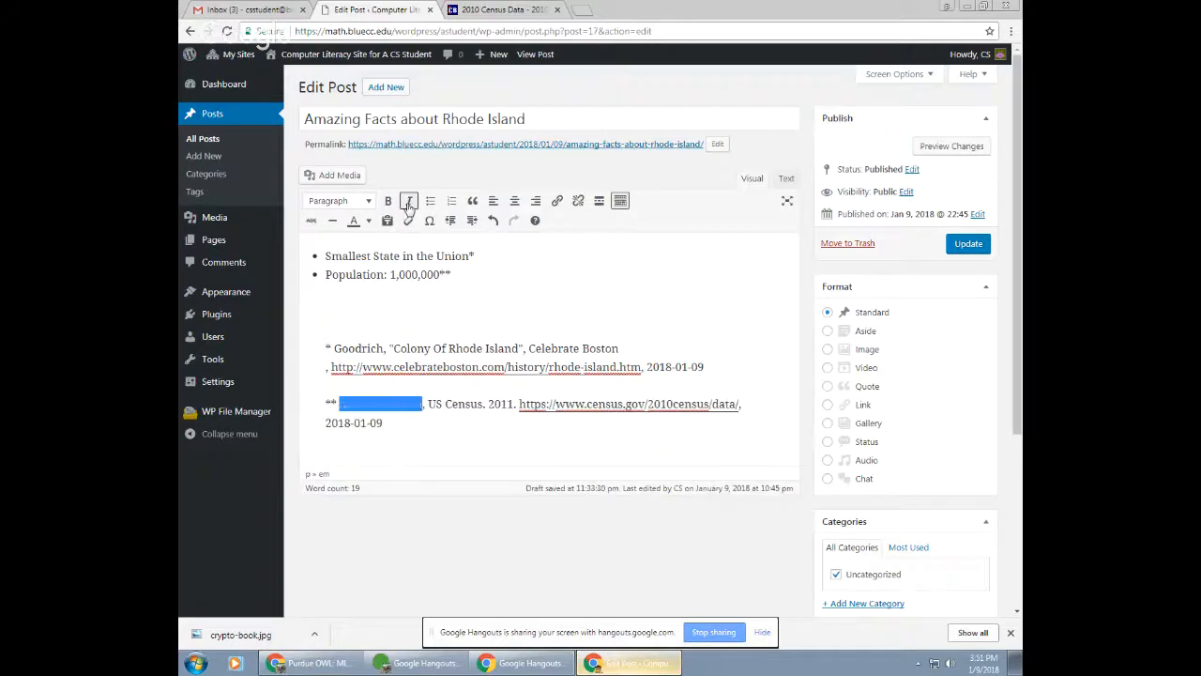
{"action": "left_click", "coordinate": [395, 349]}
{"action": "left_click_drag", "start_coordinate": [395, 349], "coordinate": [518, 349]}
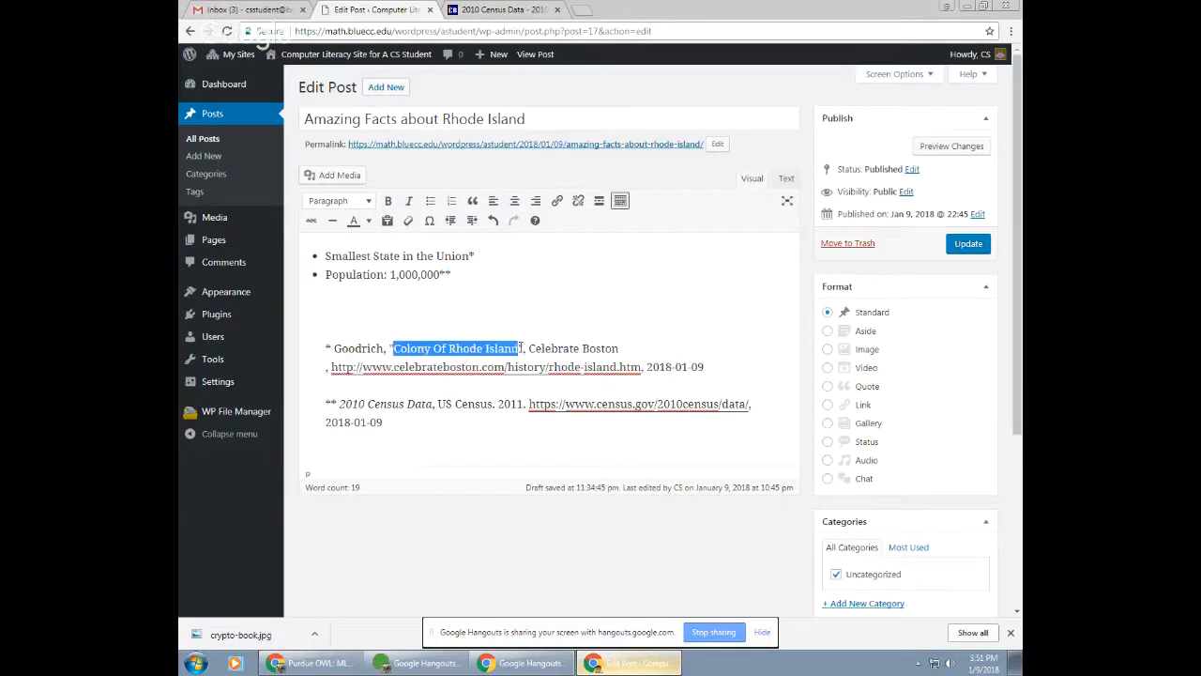
{"action": "left_click", "coordinate": [407, 203]}
{"action": "left_click", "coordinate": [437, 413]}
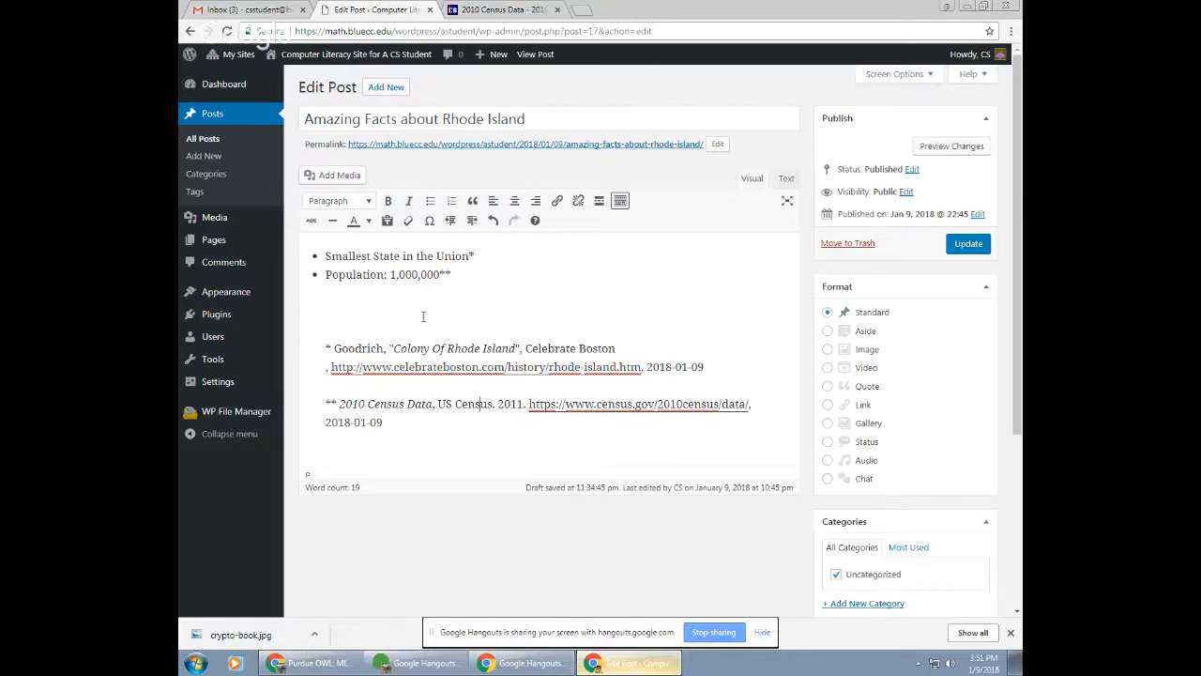
{"action": "left_click", "coordinate": [969, 244]}
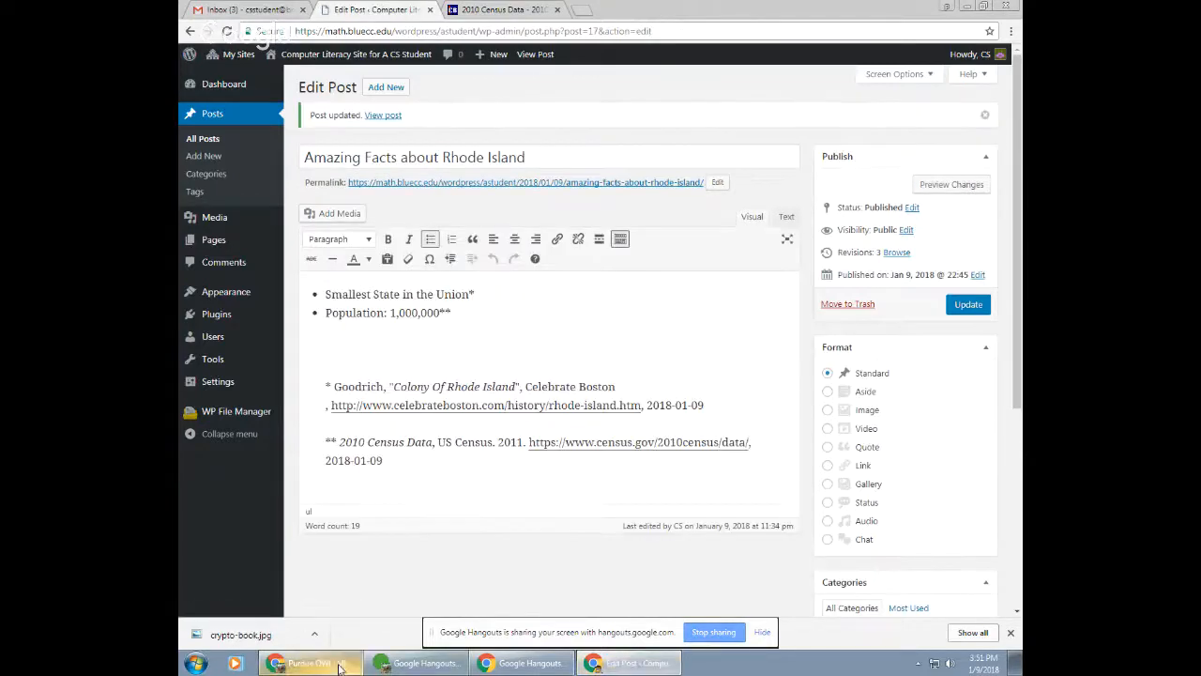
{"action": "left_click", "coordinate": [300, 664]}
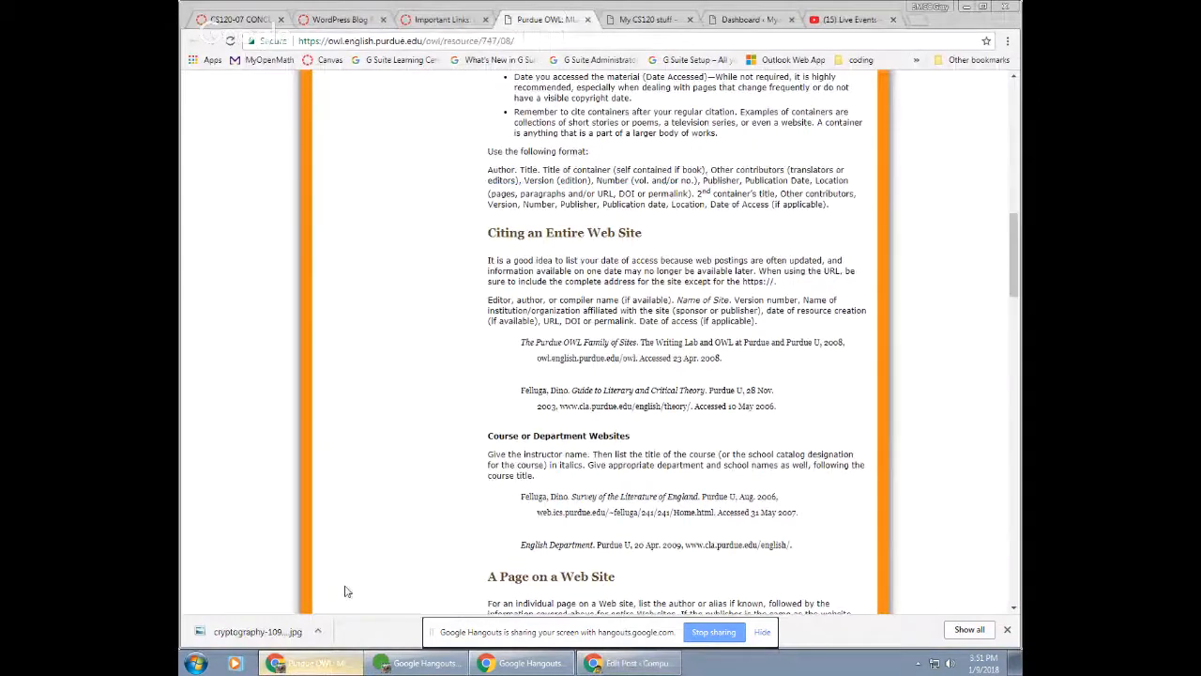
Step: Check the Important Links page, then open the Image Search module page in a new tab
{"action": "left_click", "coordinate": [237, 18]}
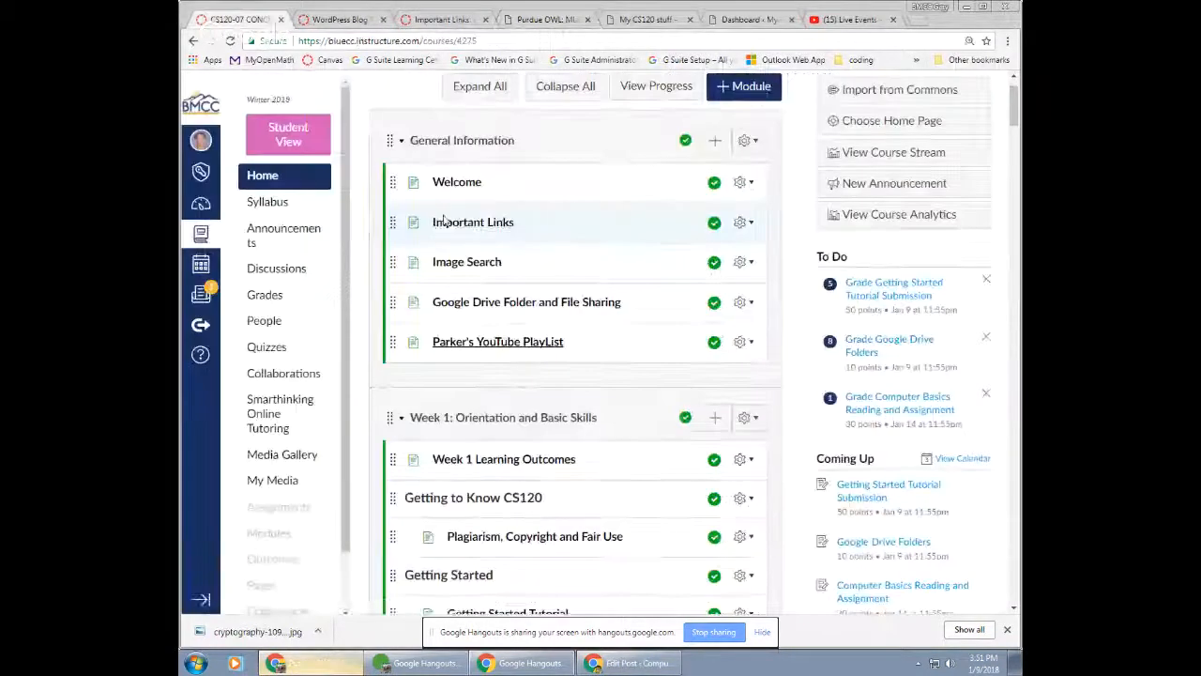
{"action": "left_click", "coordinate": [435, 20]}
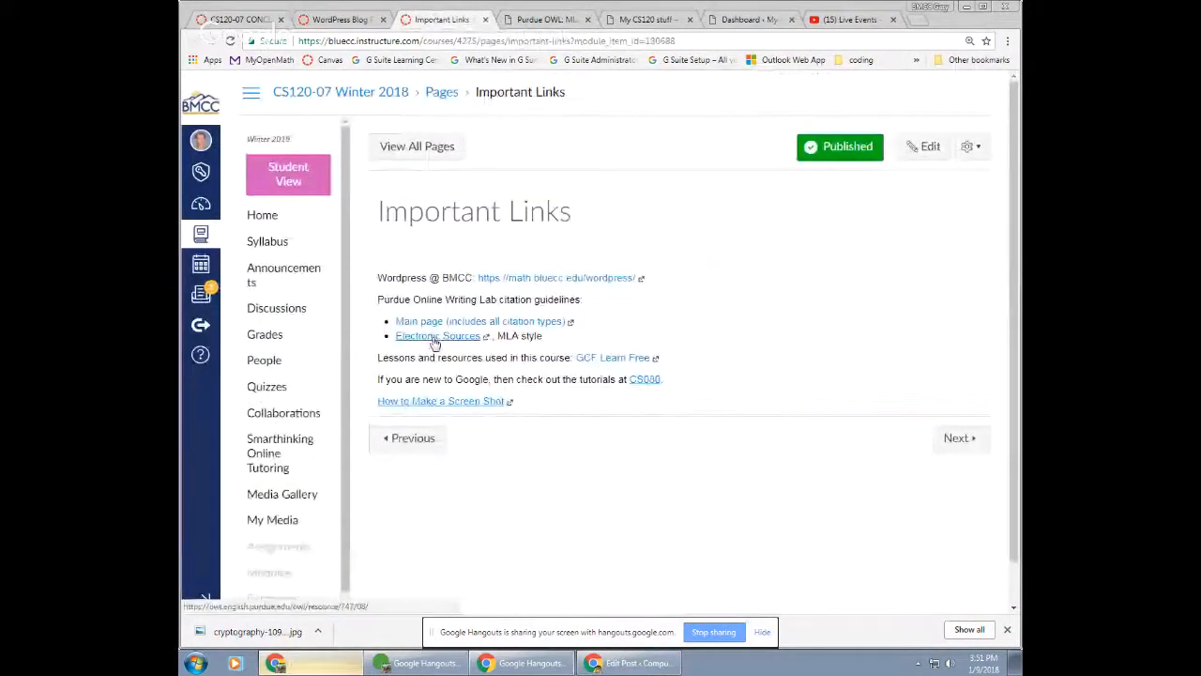
{"action": "left_click", "coordinate": [215, 20]}
{"action": "right_click", "coordinate": [465, 262]}
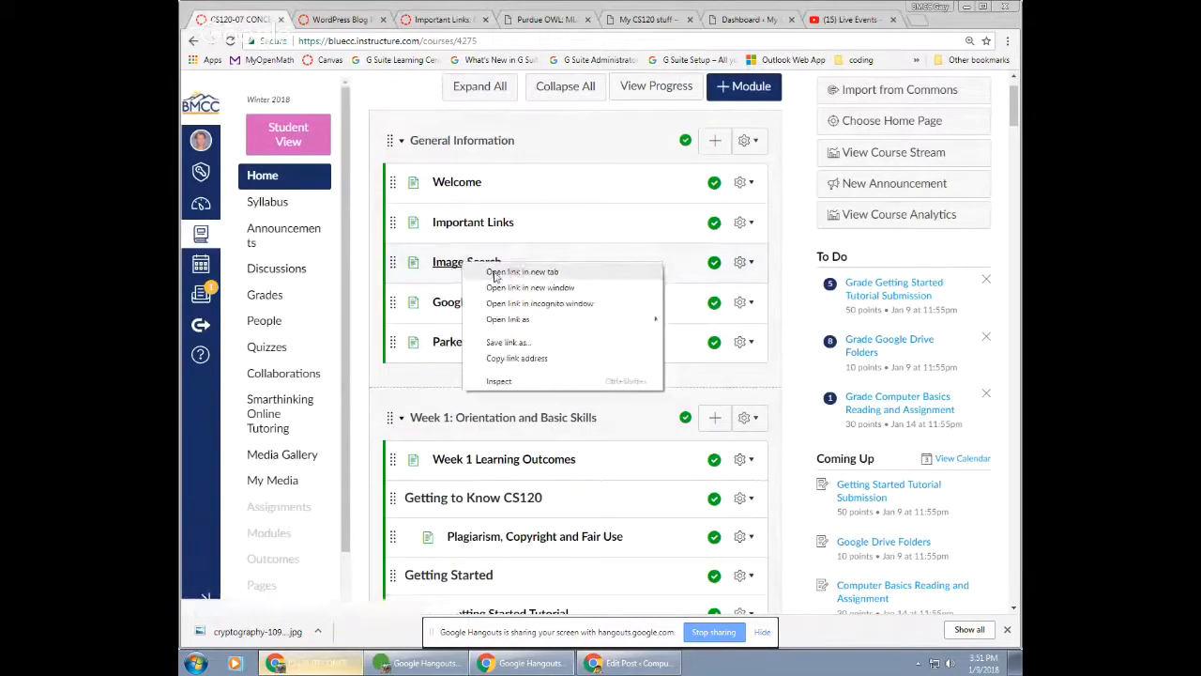
{"action": "left_click", "coordinate": [495, 270]}
{"action": "left_click", "coordinate": [321, 21]}
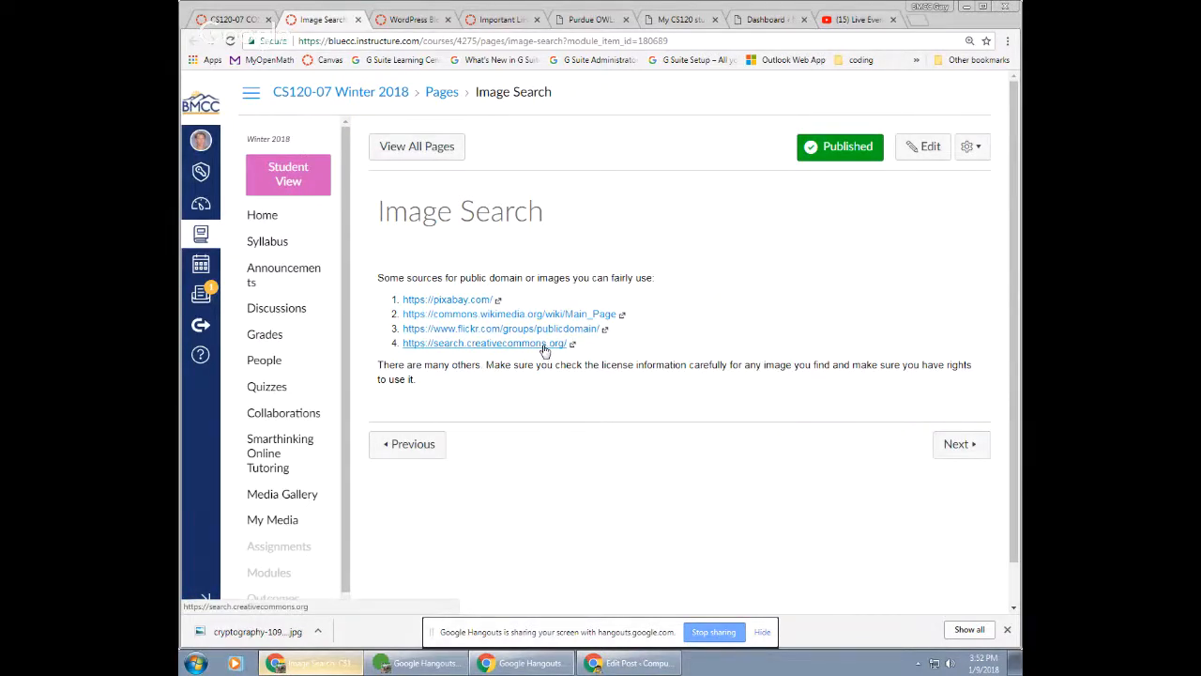
Step: Search Google for 'rhode island' in a new tab
{"action": "left_click", "coordinate": [917, 21]}
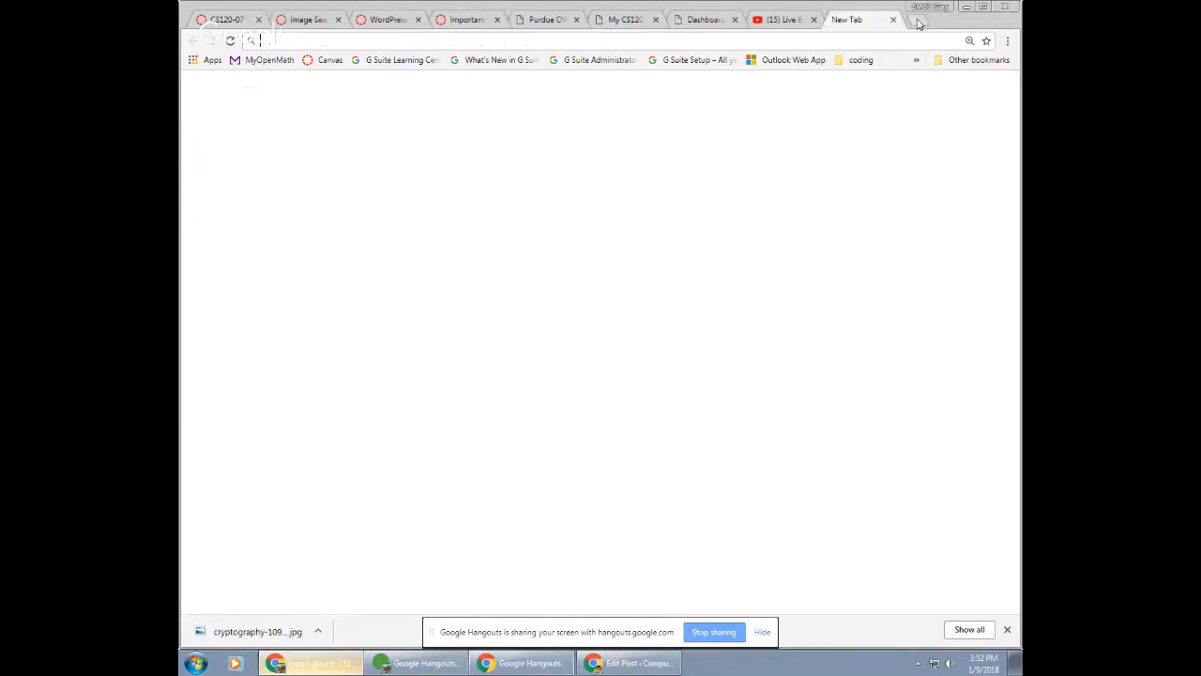
{"action": "type", "text": "google"}
{"action": "key", "text": "Return"}
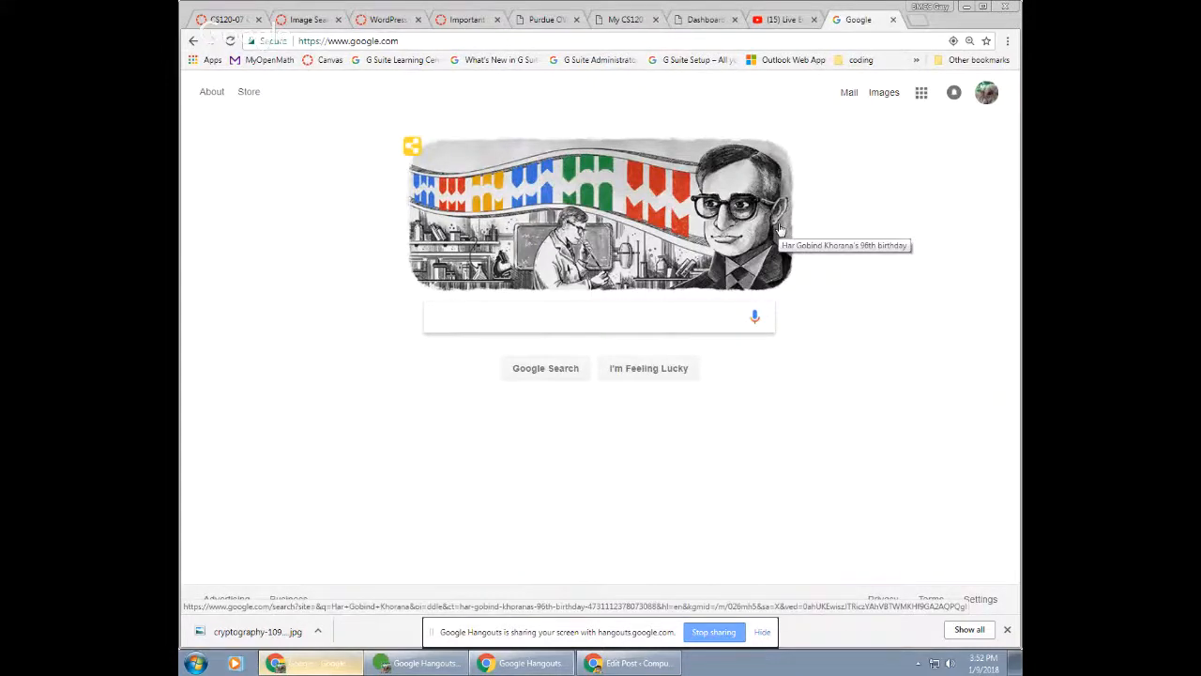
{"action": "type", "text": "rhode is"}
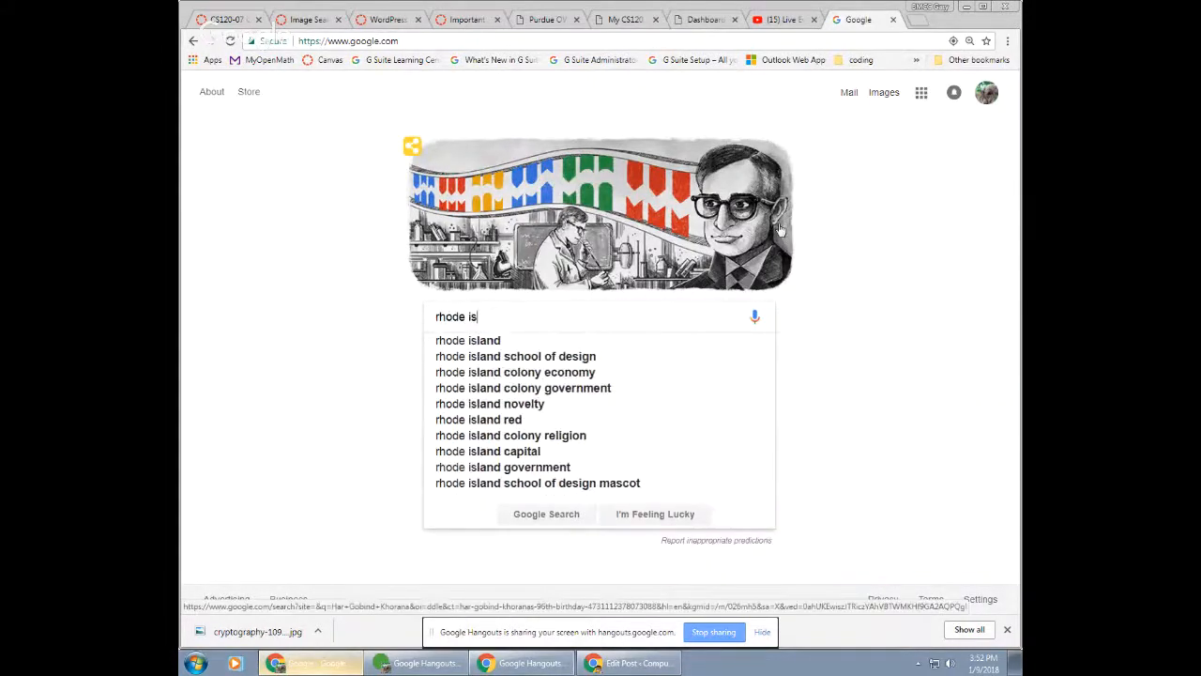
{"action": "type", "text": "land"}
{"action": "key", "text": "Return"}
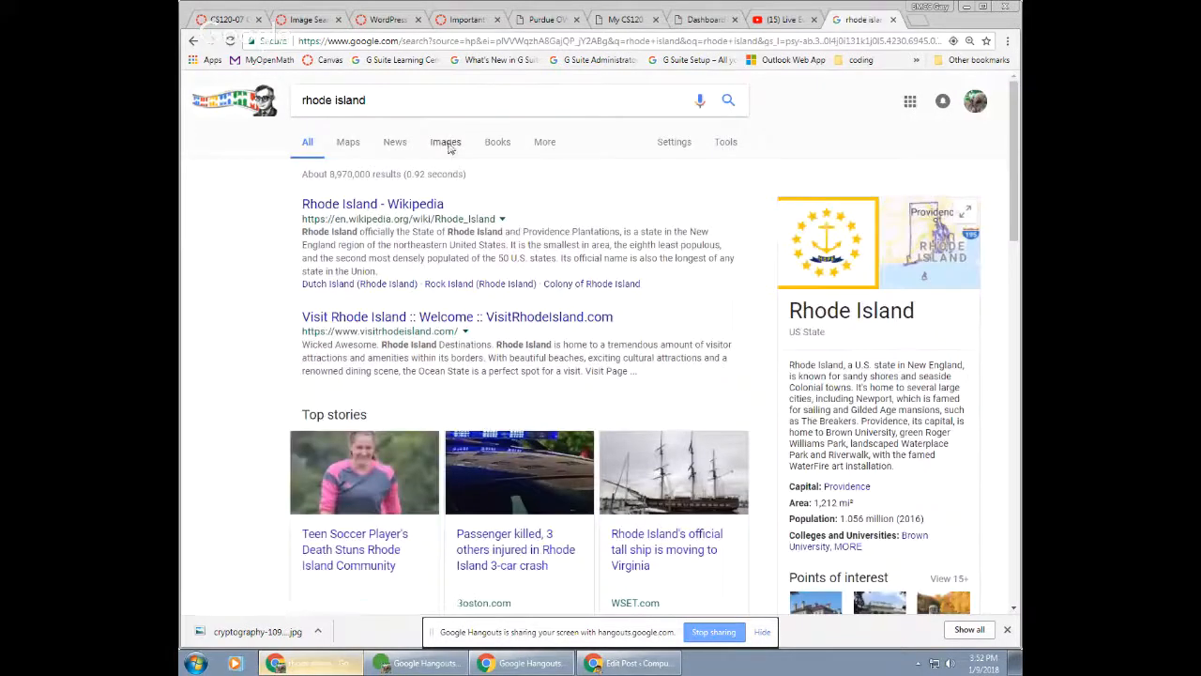
Step: Preview the Rhode Island flag in image results and visit its Wikipedia source page
{"action": "left_click", "coordinate": [446, 143]}
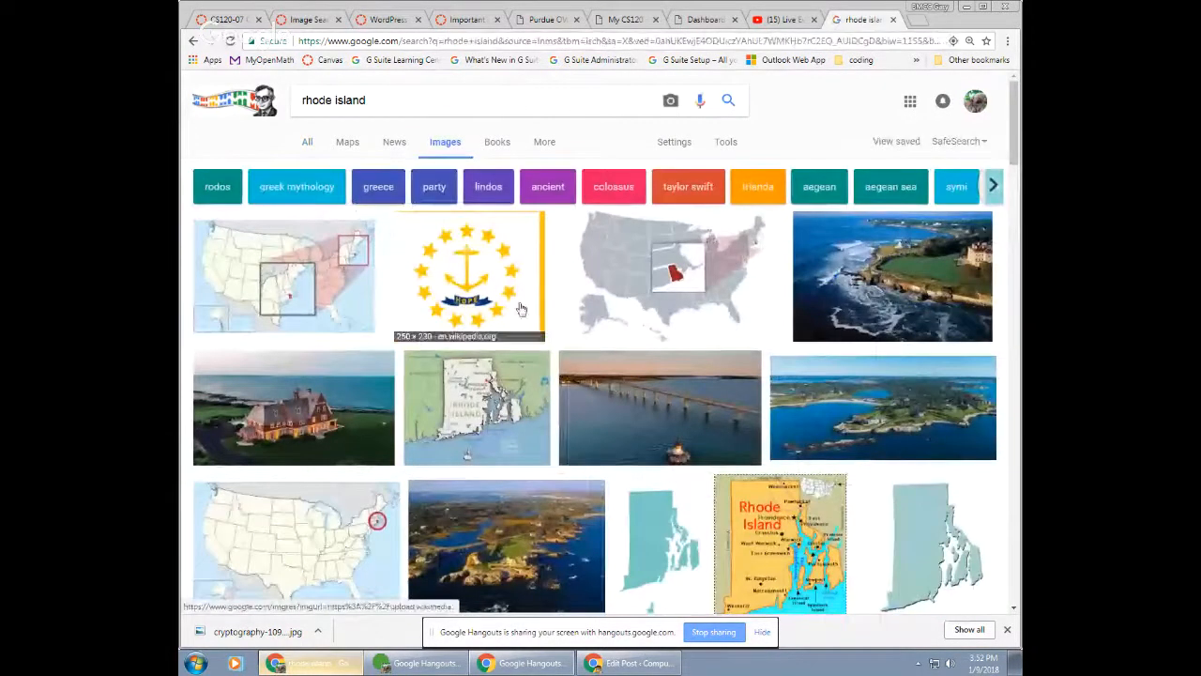
{"action": "left_click", "coordinate": [475, 278]}
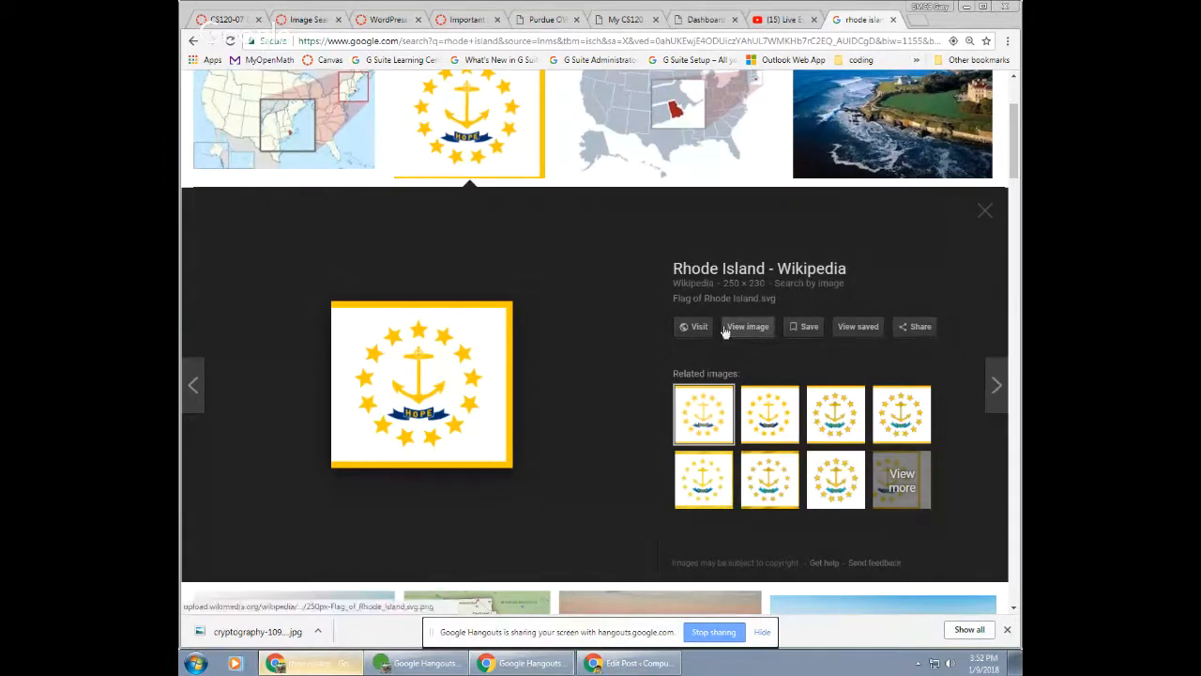
{"action": "left_click", "coordinate": [691, 329]}
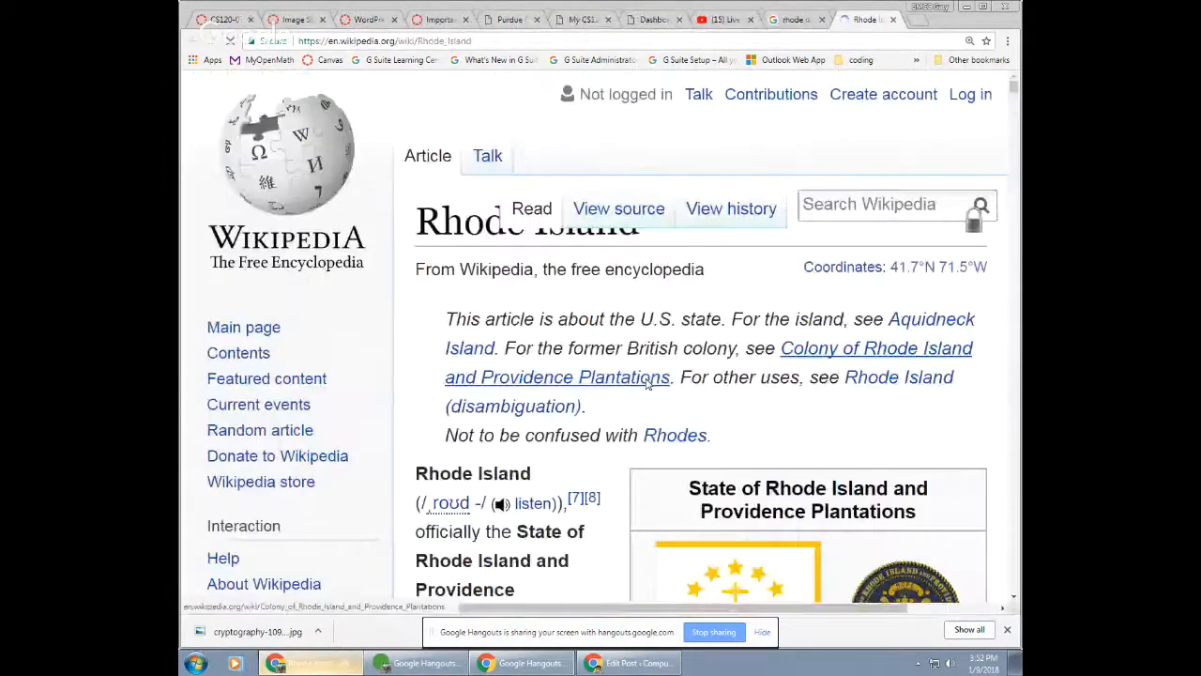
Step: View the Flag of Rhode Island file on Wikipedia, confirm it's Public Domain, and return to Canvas
{"action": "scroll", "coordinate": [648, 385], "scroll_direction": "down", "scroll_amount": 3}
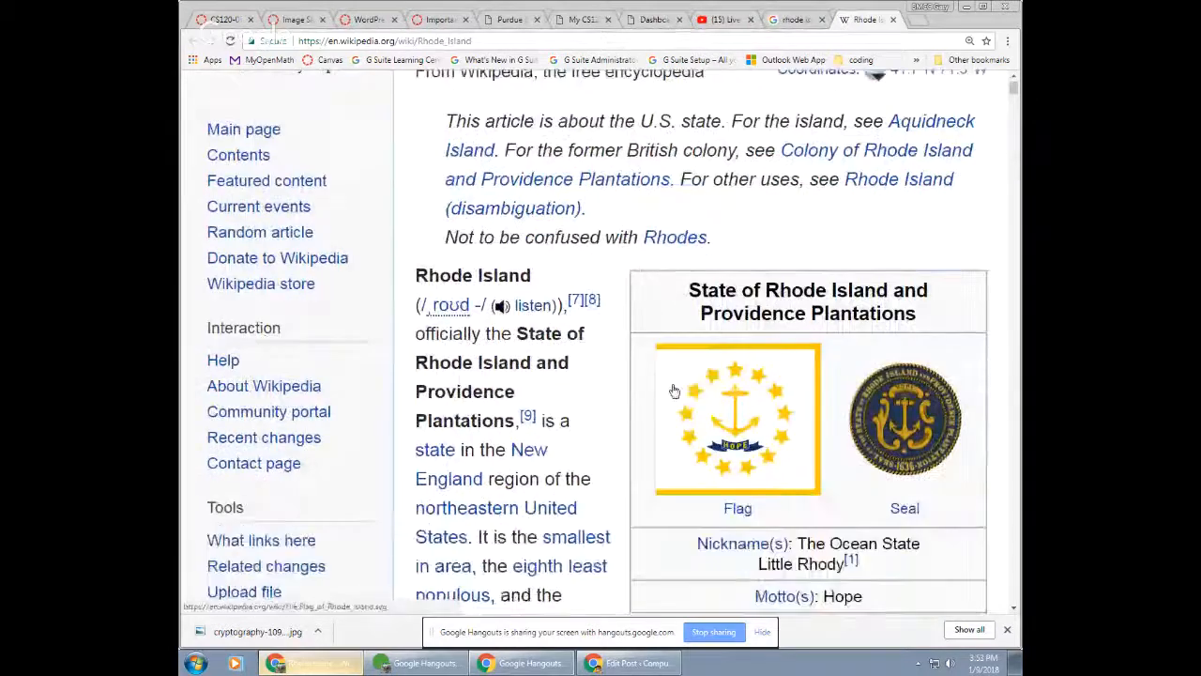
{"action": "left_click", "coordinate": [720, 409]}
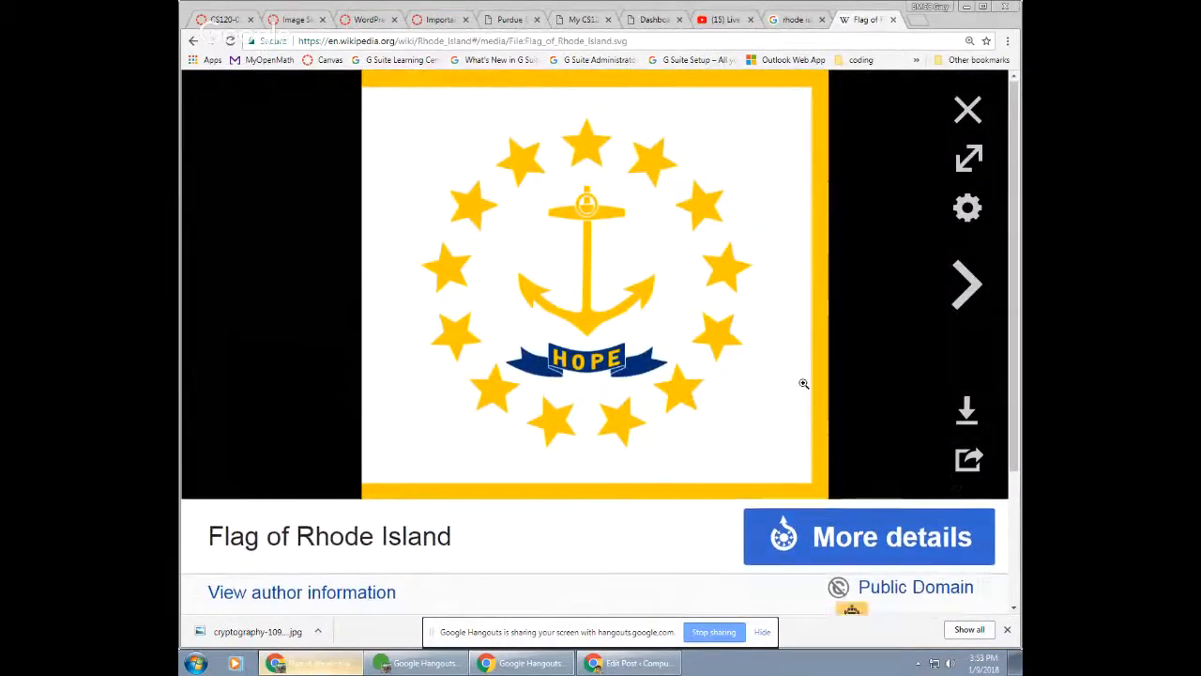
{"action": "scroll", "coordinate": [805, 388], "scroll_direction": "down", "scroll_amount": 2}
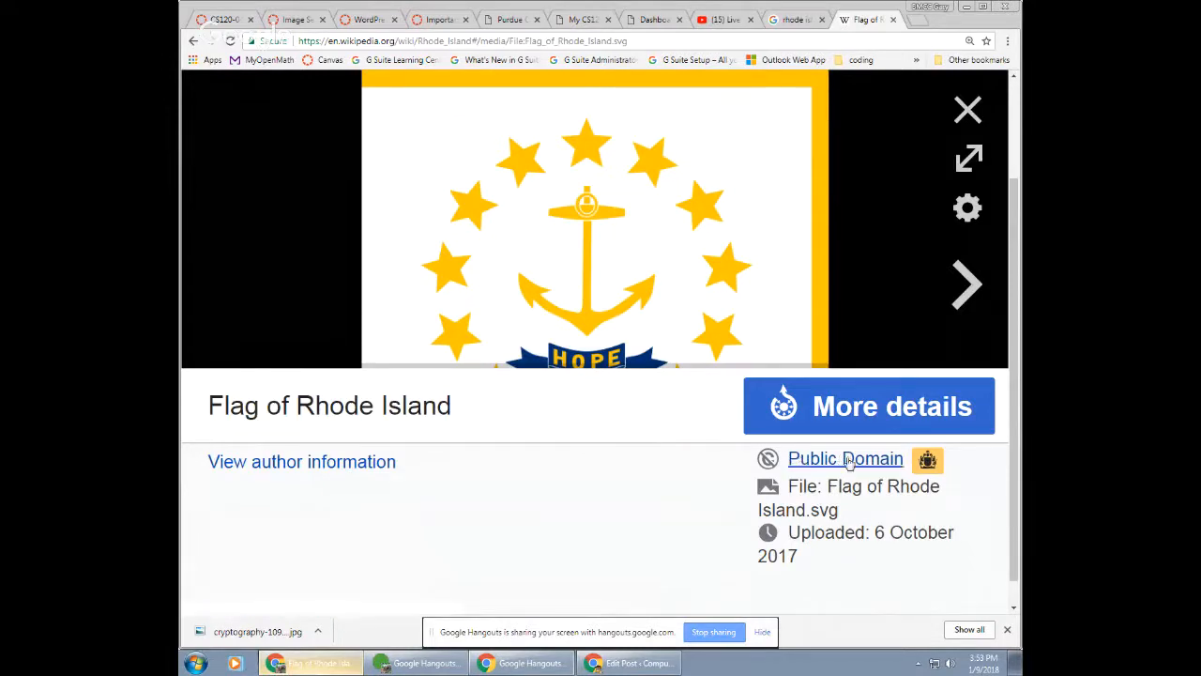
{"action": "left_click", "coordinate": [530, 41]}
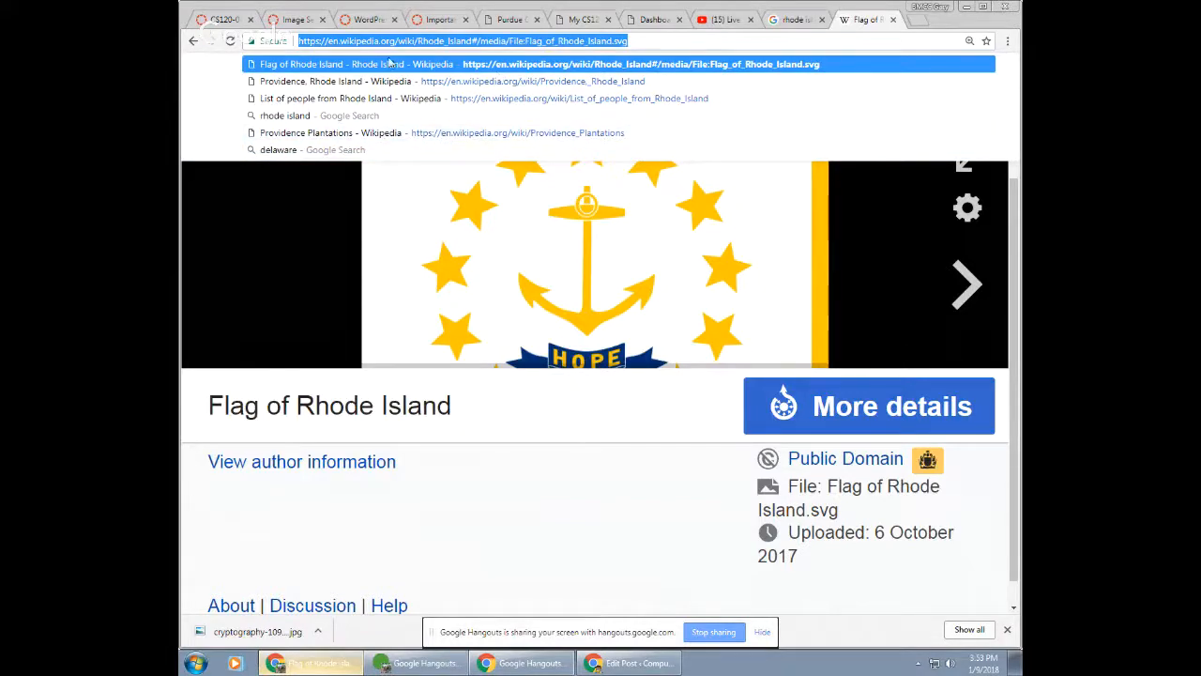
{"action": "left_click", "coordinate": [215, 19]}
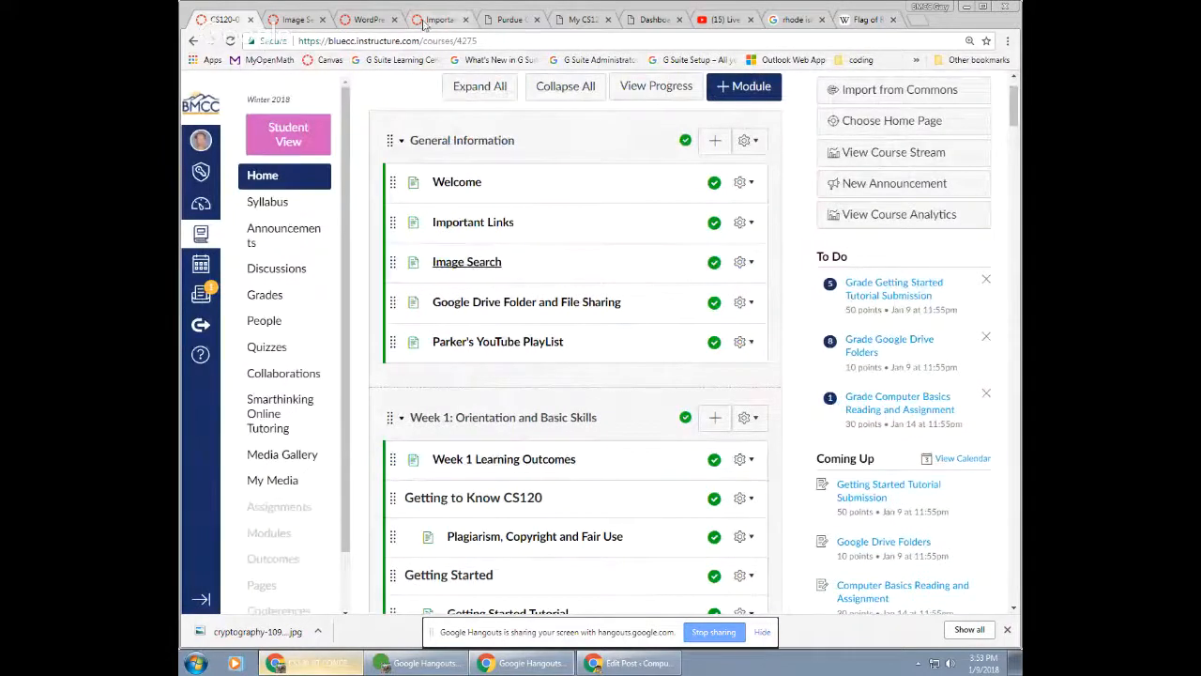
Step: Review the WordPress Blog Posts and Pages assignment, highlighting the required About and Portfolio pages
{"action": "left_click", "coordinate": [354, 21]}
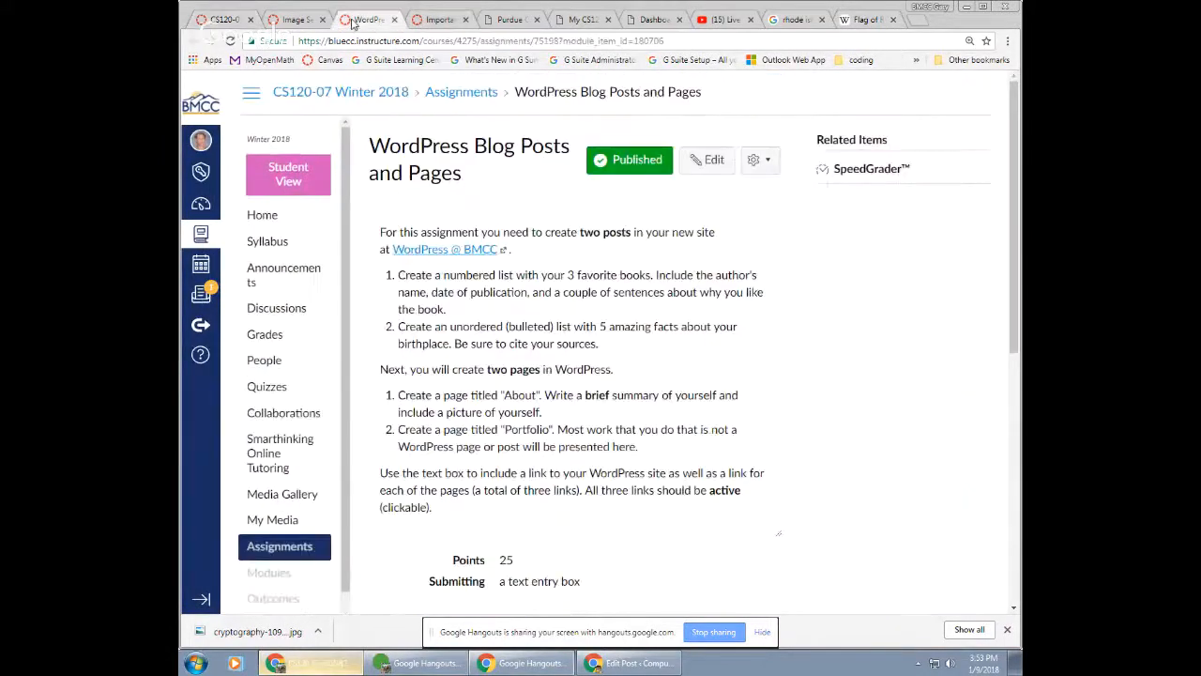
{"action": "scroll", "coordinate": [534, 363], "scroll_direction": "down", "scroll_amount": 1}
{"action": "key", "text": "ctrl+plus"}
{"action": "key", "text": "ctrl+plus"}
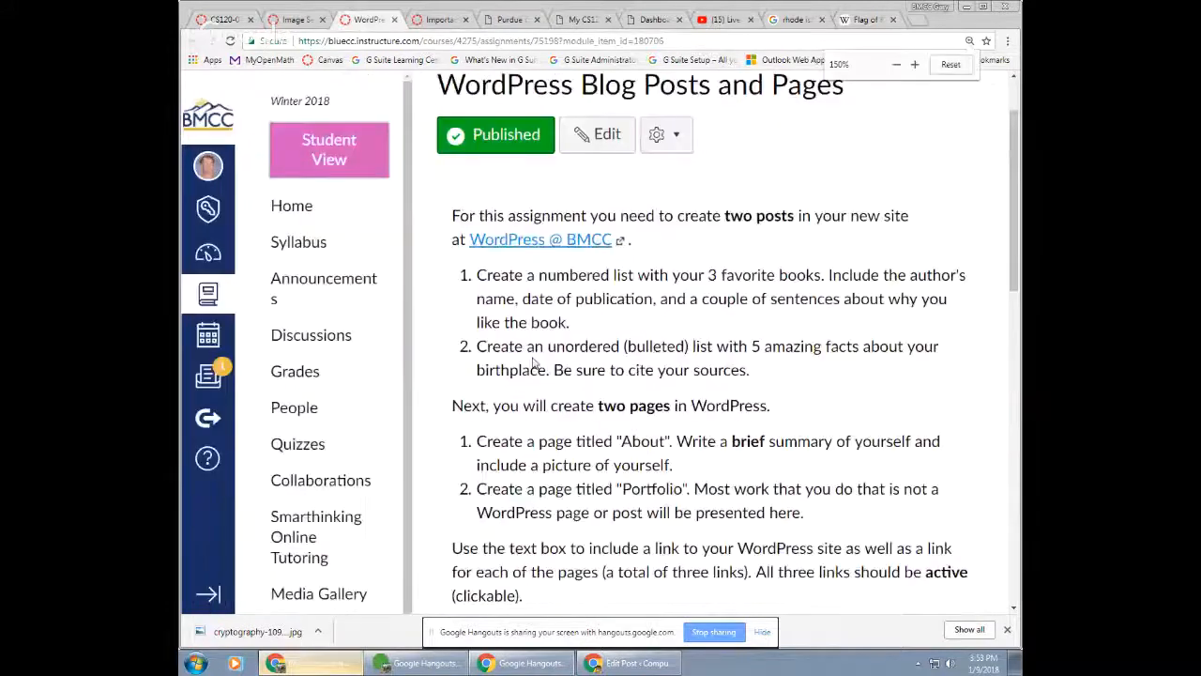
{"action": "scroll", "coordinate": [544, 366], "scroll_direction": "down", "scroll_amount": 3}
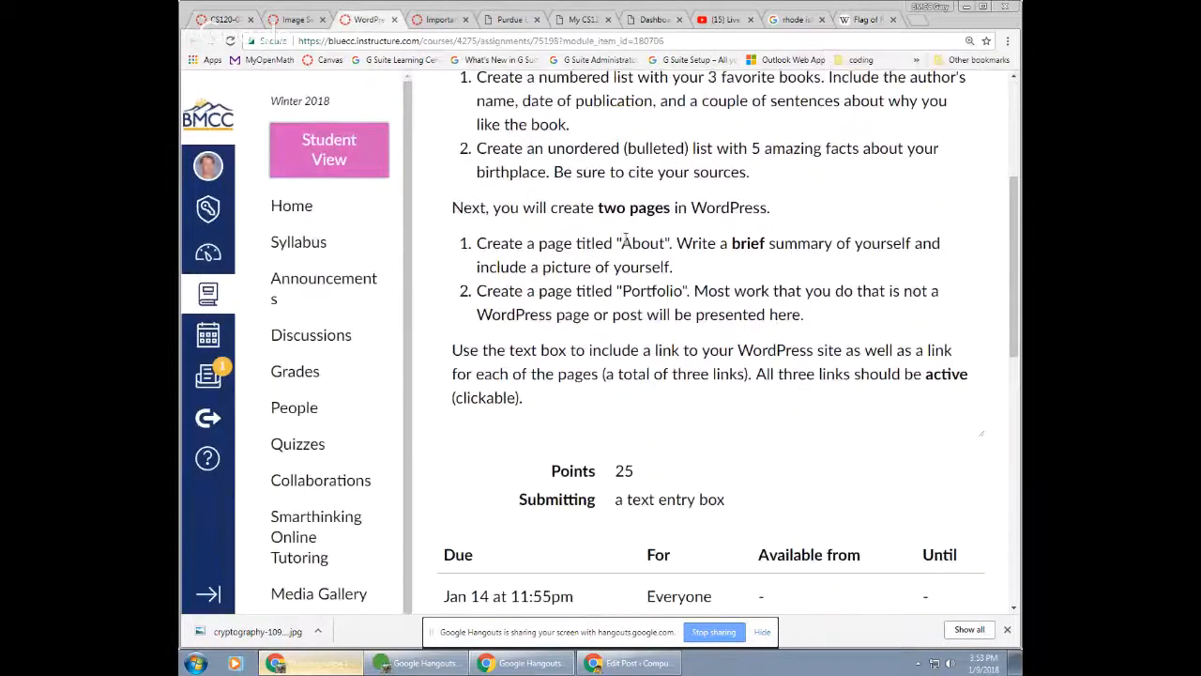
{"action": "left_click_drag", "start_coordinate": [621, 242], "coordinate": [667, 244]}
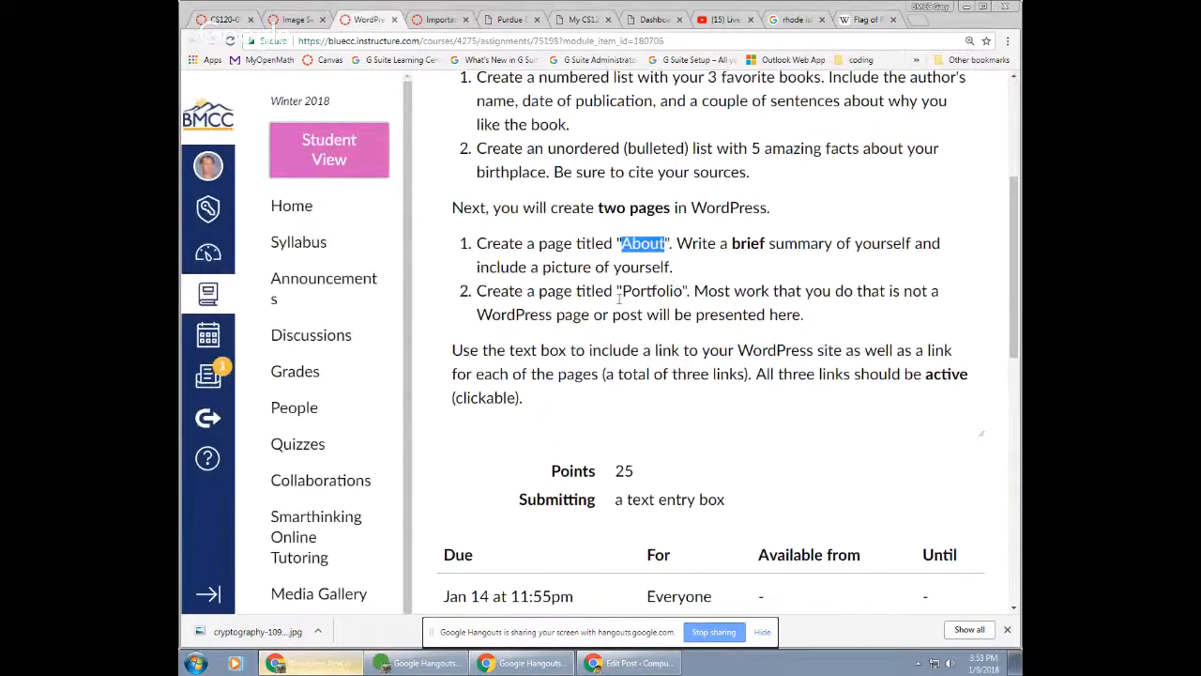
{"action": "left_click_drag", "start_coordinate": [623, 291], "coordinate": [684, 291]}
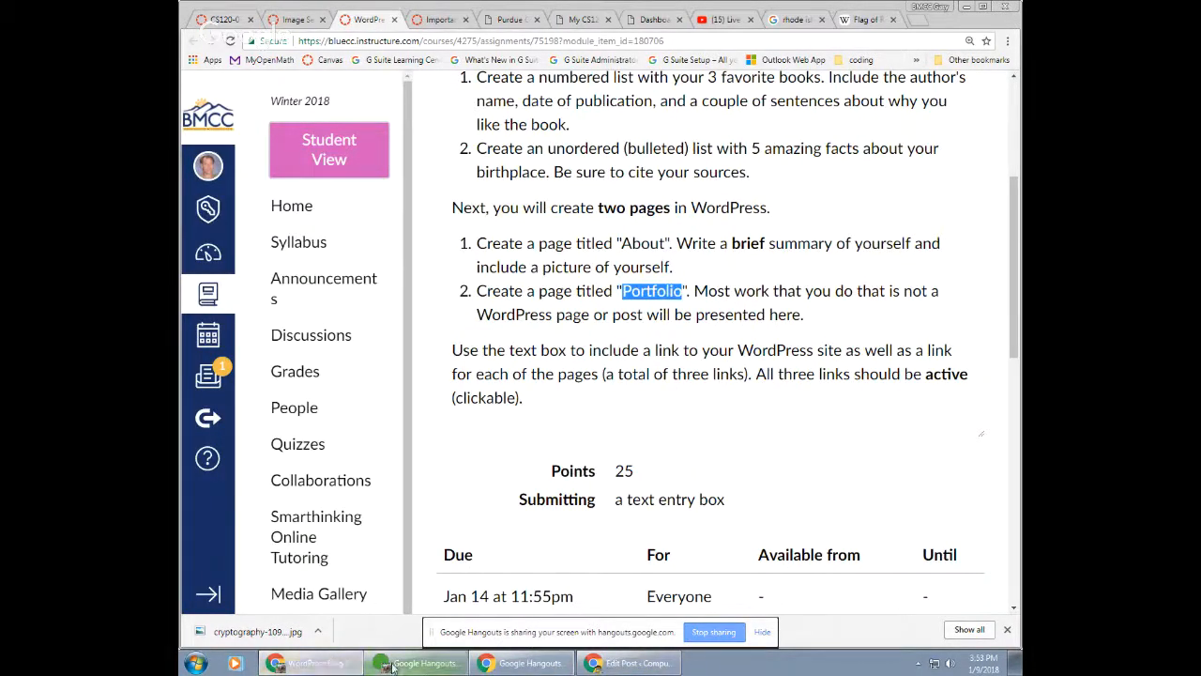
{"action": "left_click", "coordinate": [626, 663]}
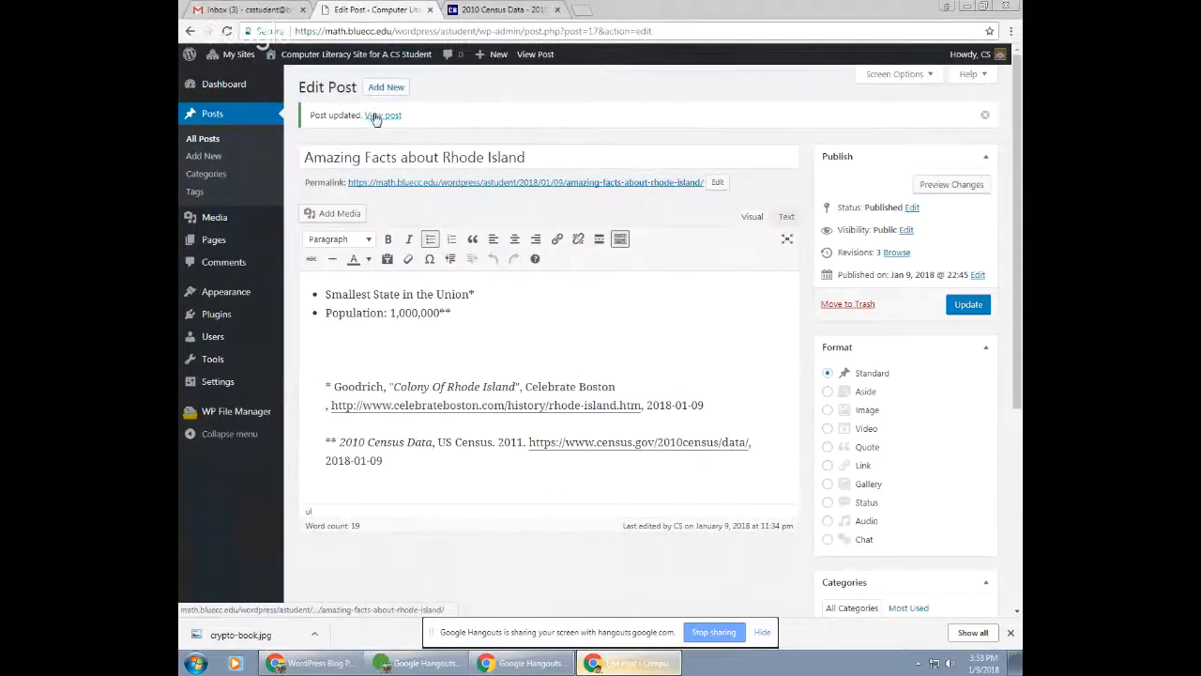
Step: View the live blog's front page, then go to the site's admin Dashboard
{"action": "mouse_move", "coordinate": [371, 59]}
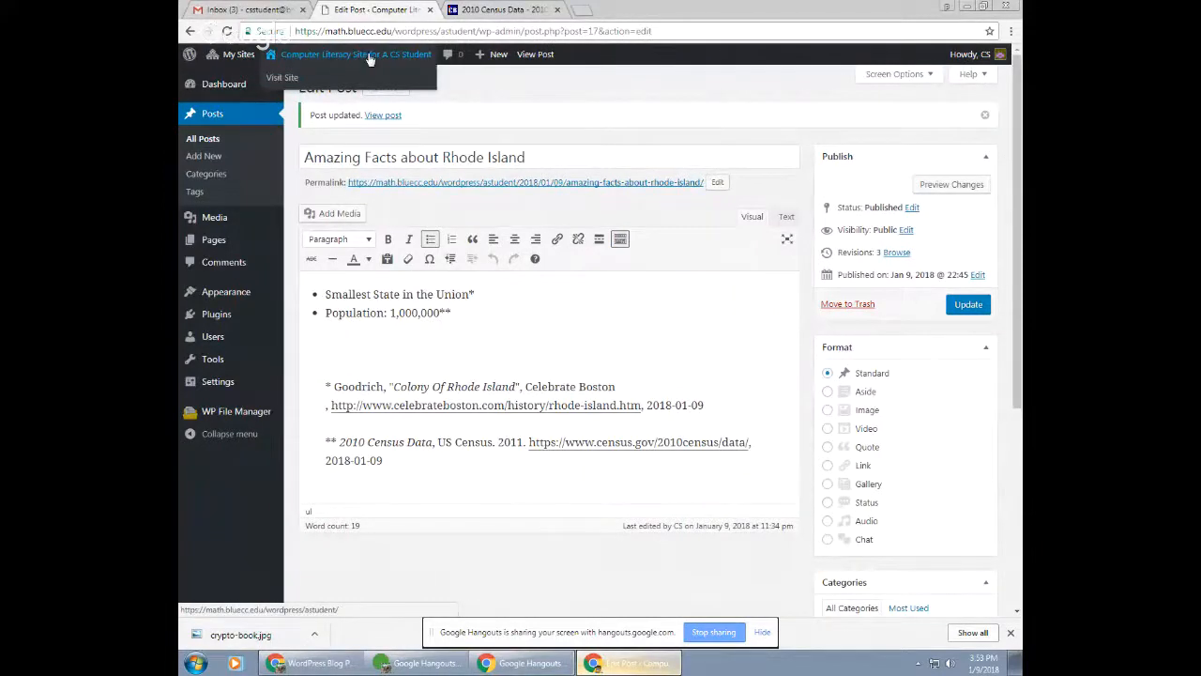
{"action": "left_click", "coordinate": [289, 81]}
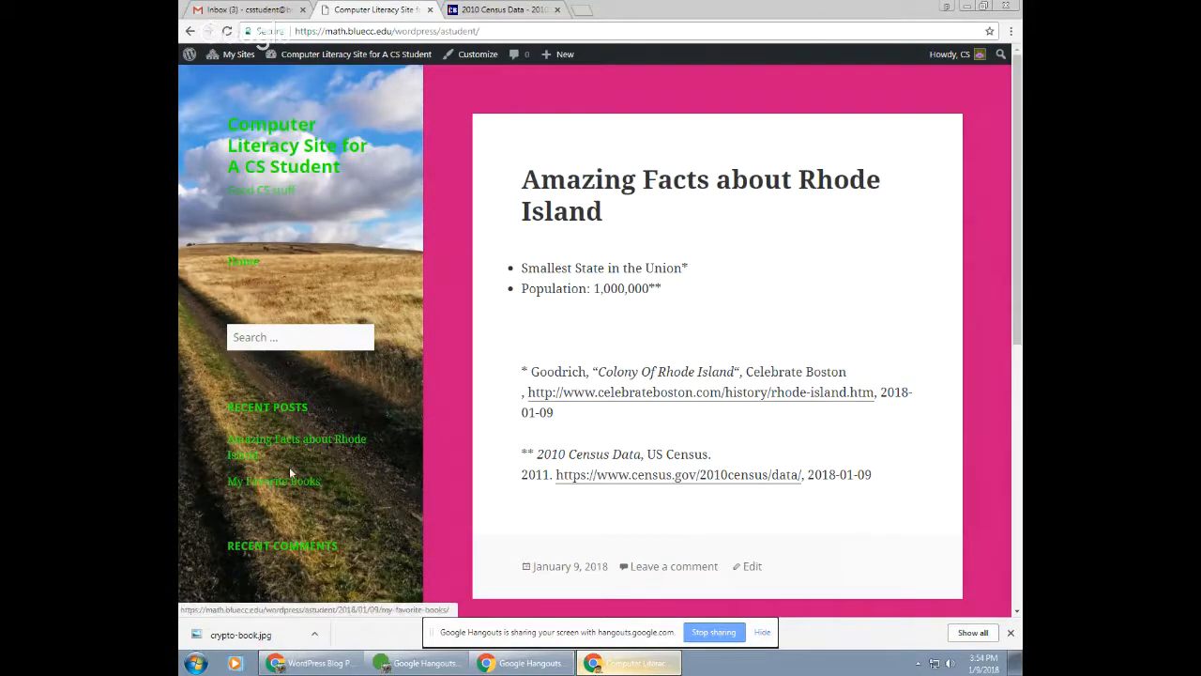
{"action": "scroll", "coordinate": [668, 320], "scroll_direction": "down", "scroll_amount": 5}
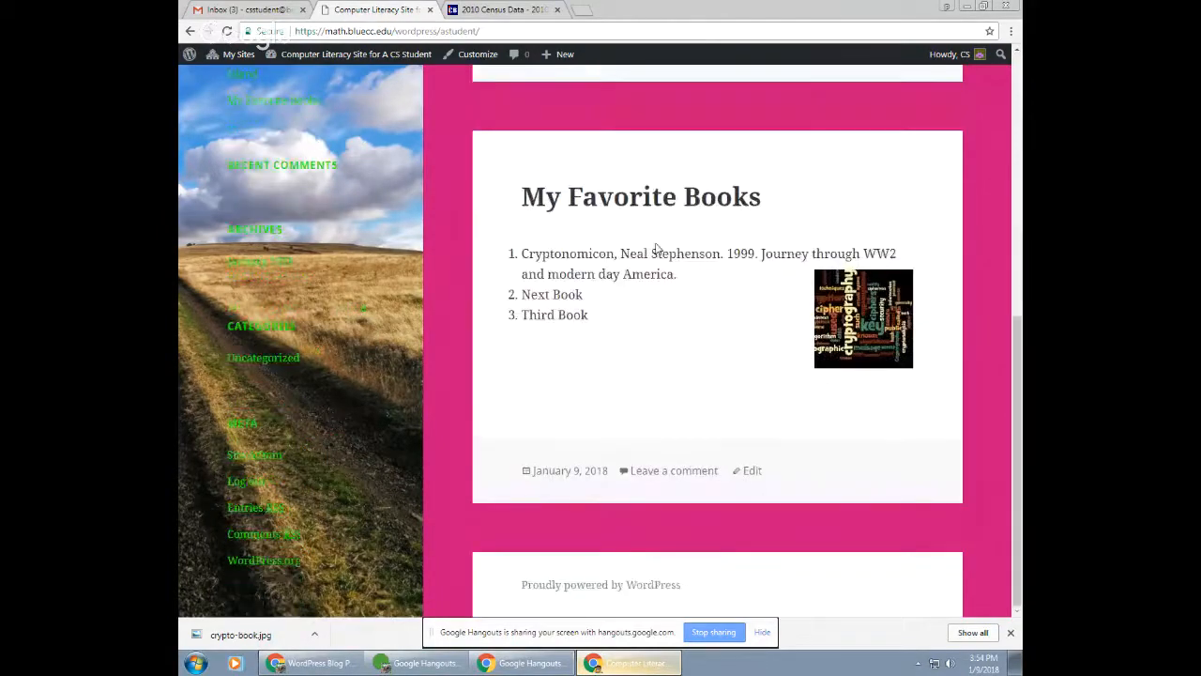
{"action": "scroll", "coordinate": [667, 374], "scroll_direction": "up", "scroll_amount": 5}
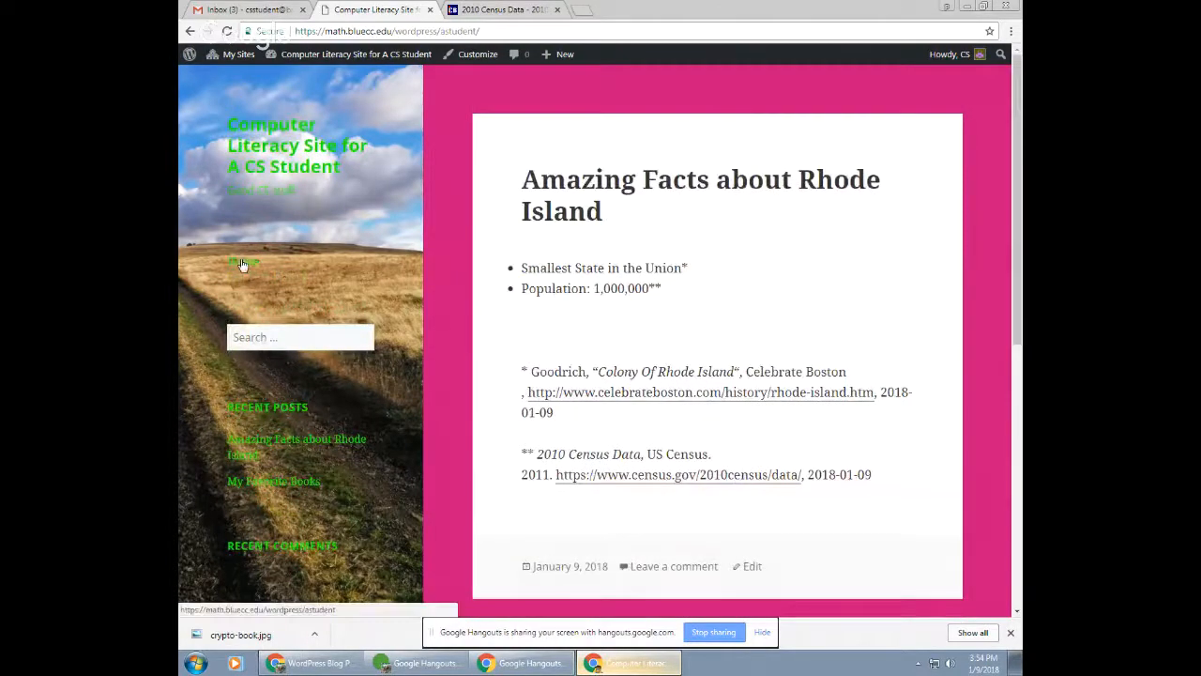
{"action": "mouse_move", "coordinate": [371, 58]}
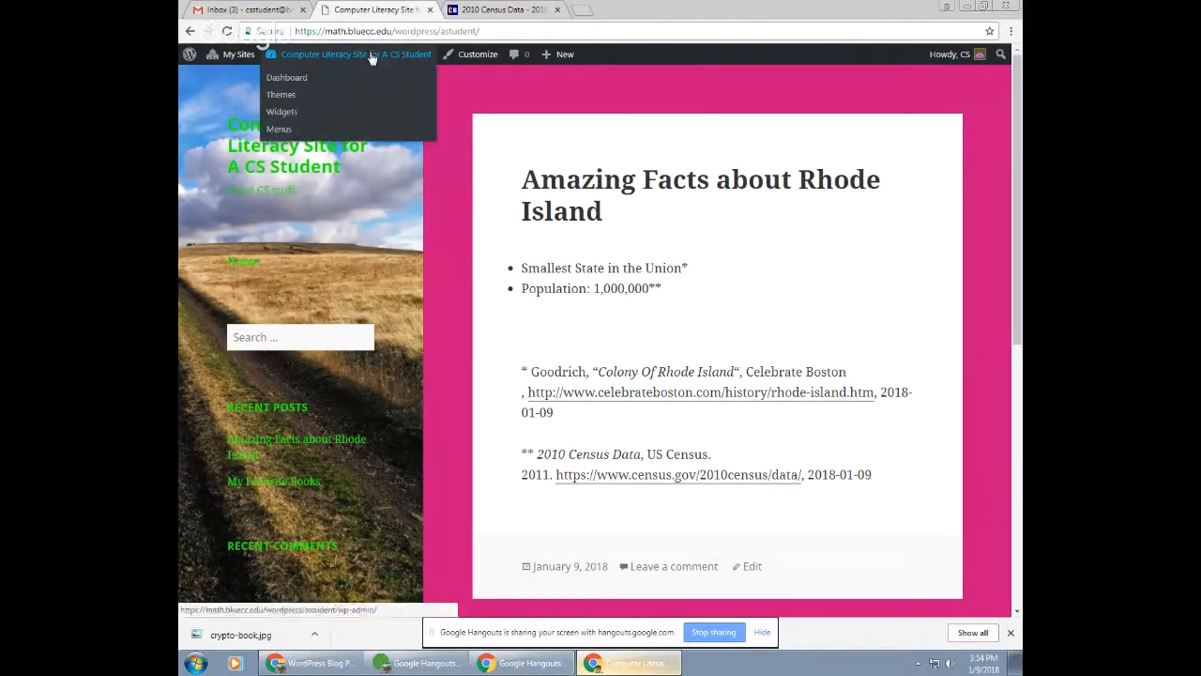
{"action": "left_click", "coordinate": [292, 76]}
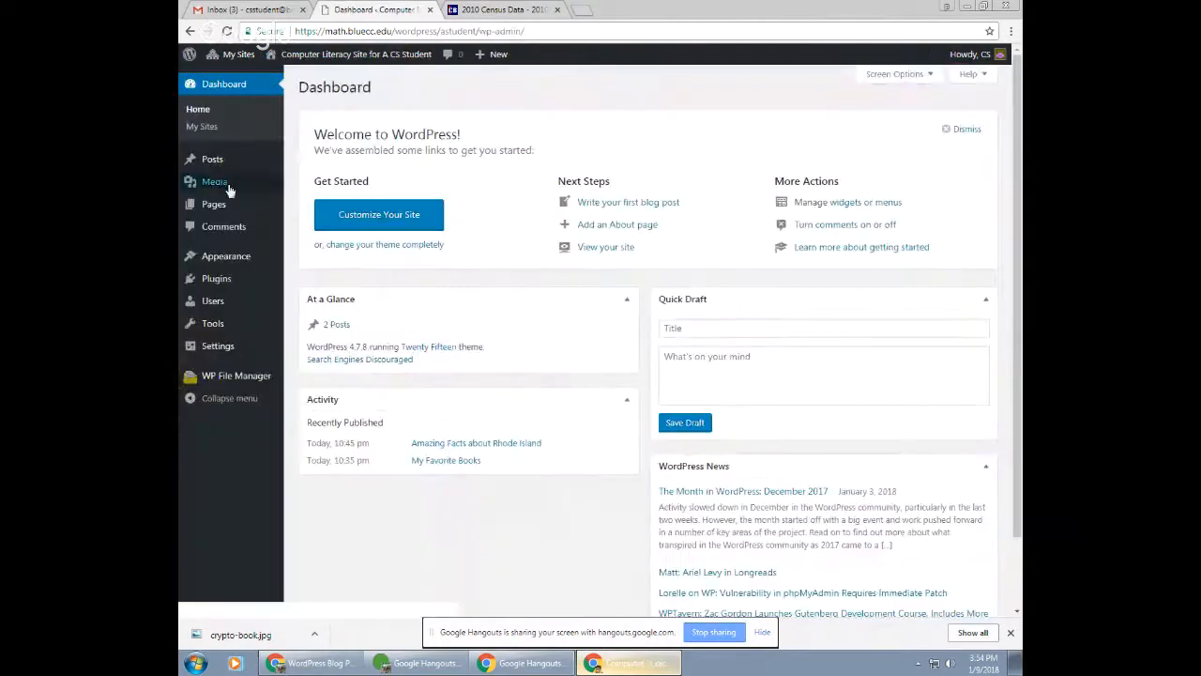
Step: Create a new page titled 'About' with a bio saying the author likes math, computers, and bicycles
{"action": "left_click", "coordinate": [214, 203]}
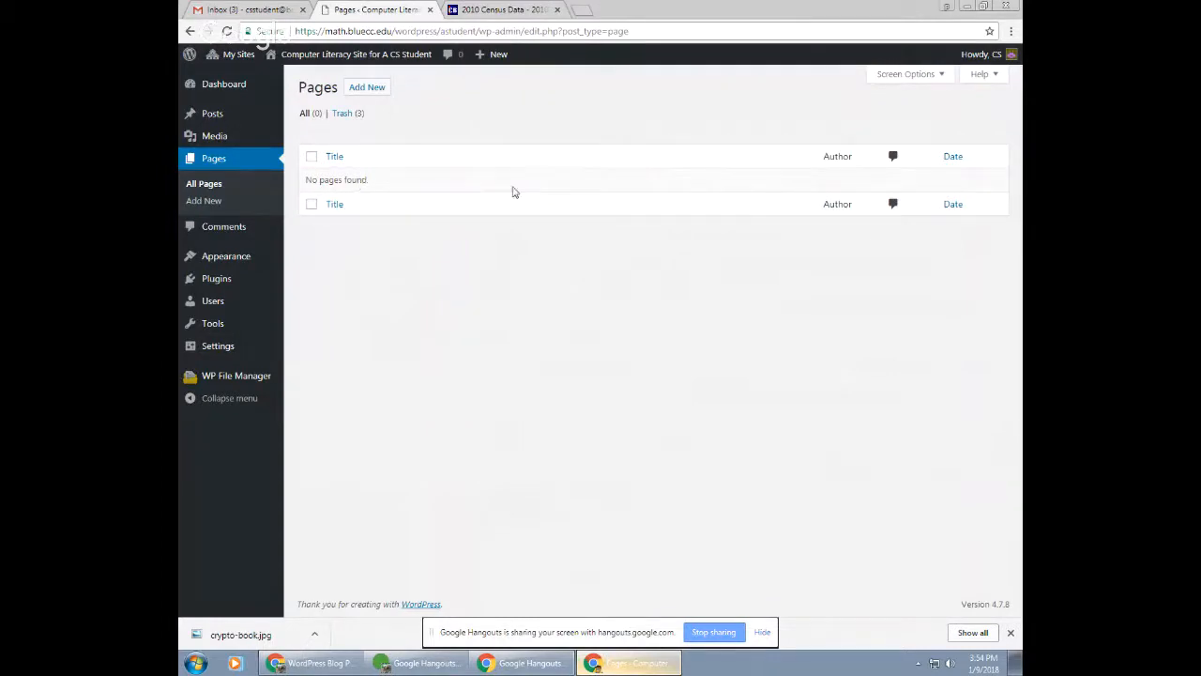
{"action": "left_click", "coordinate": [370, 90]}
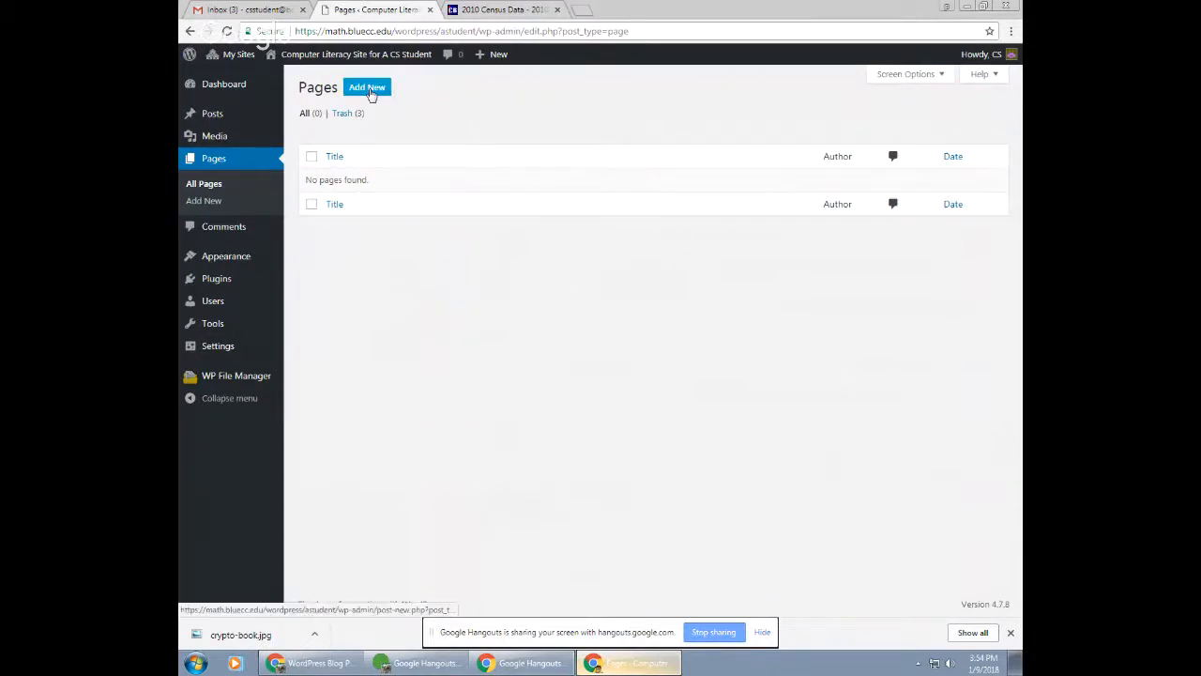
{"action": "type", "text": "A"}
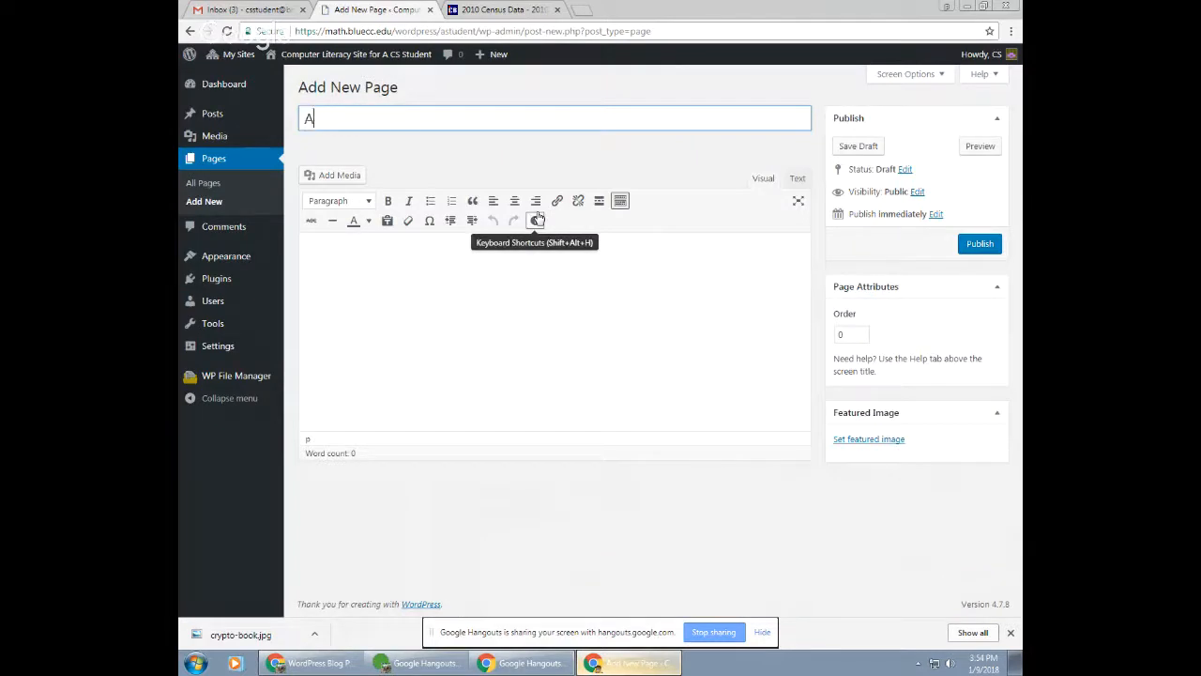
{"action": "type", "text": "boput"}
{"action": "key", "text": "BackSpace"}
{"action": "key", "text": "BackSpace"}
{"action": "key", "text": "BackSpace"}
{"action": "type", "text": "ut"}
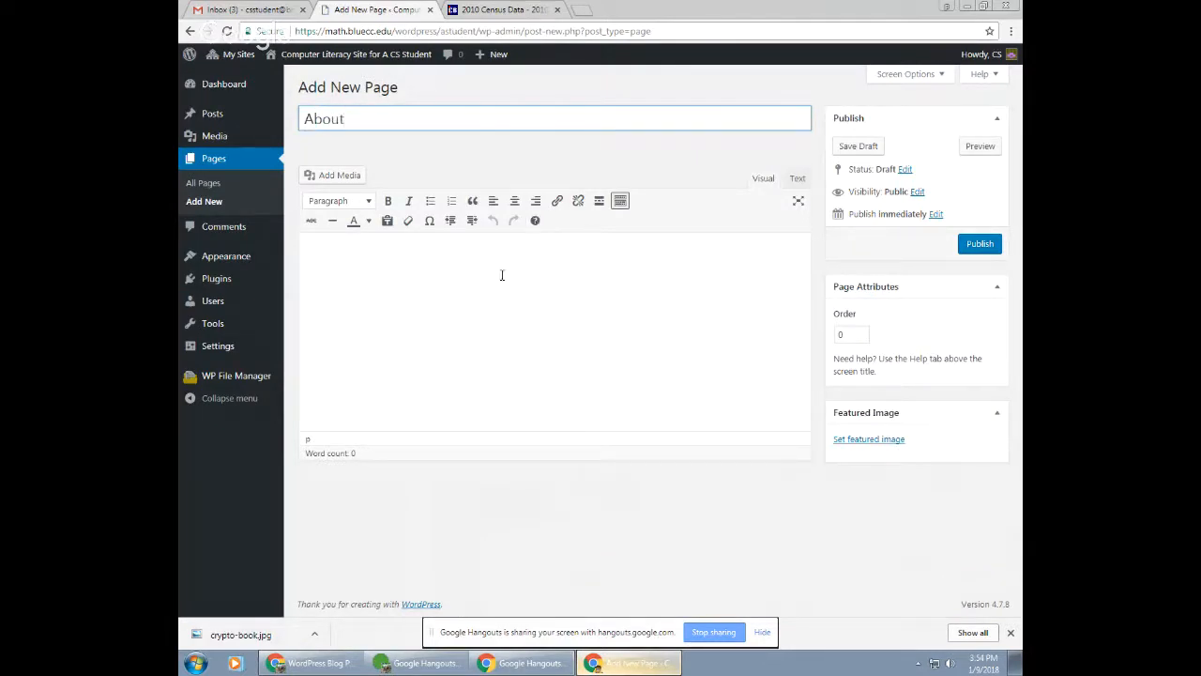
{"action": "left_click", "coordinate": [501, 274]}
{"action": "type", "text": "Ga"}
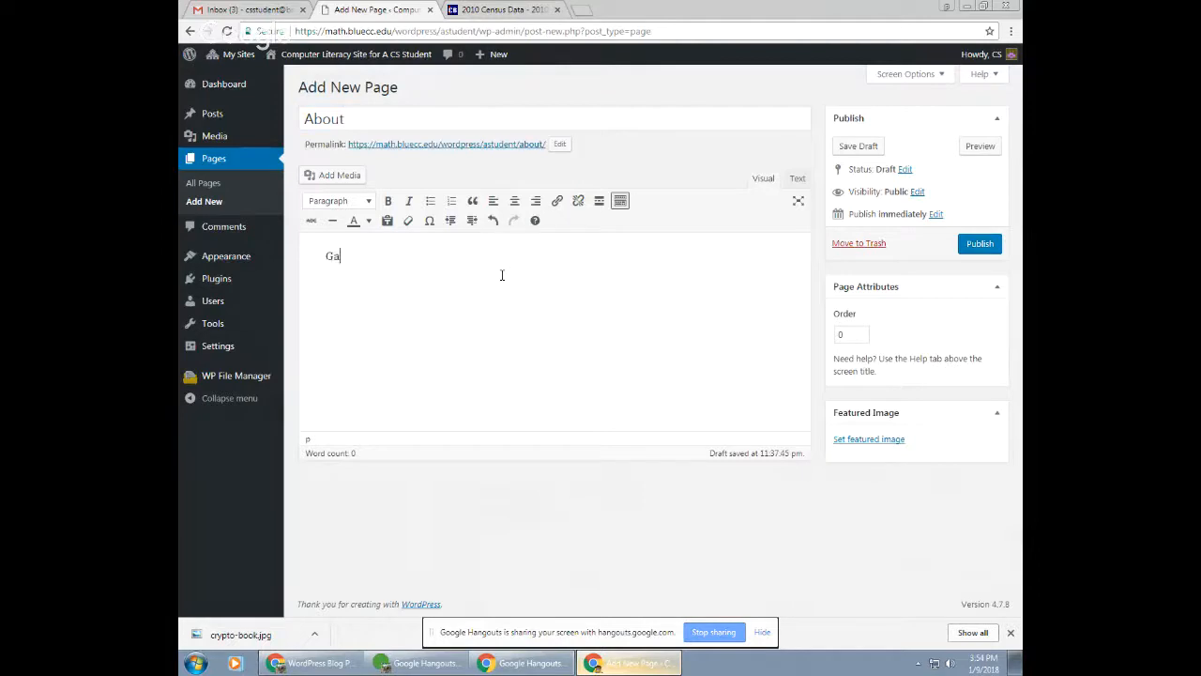
{"action": "type", "text": "ry Parker likes math, com"}
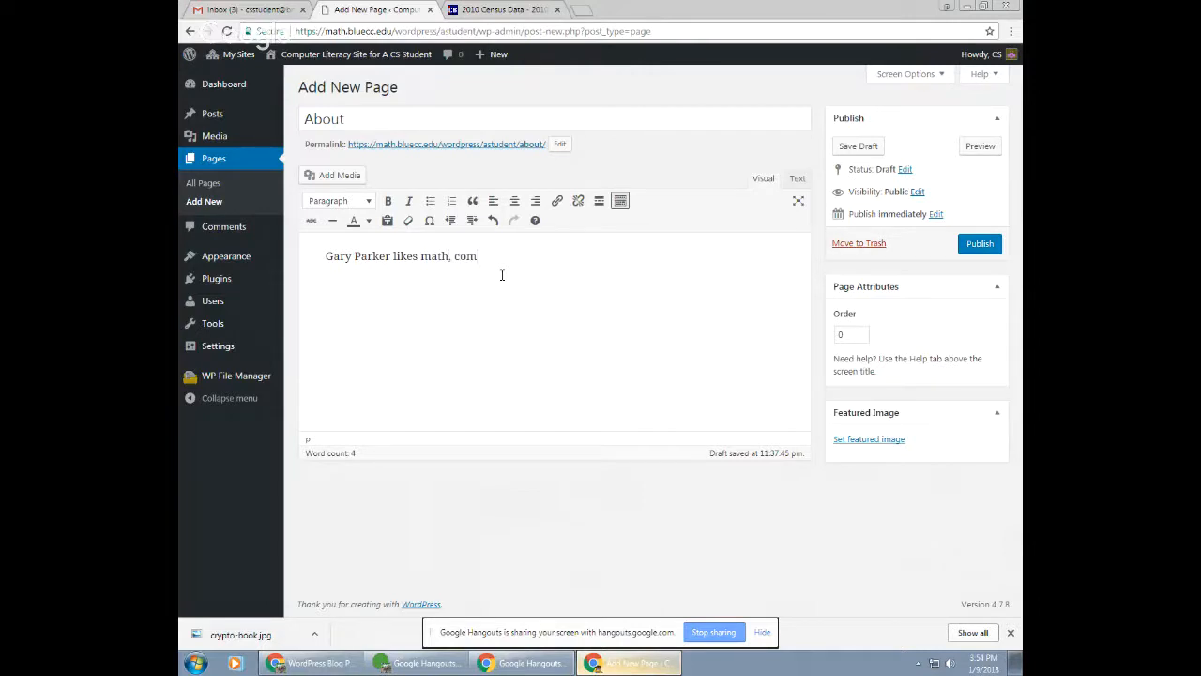
{"action": "type", "text": "puters"}
{"action": "type", "text": ", and"}
{"action": "type", "text": " bicyclwe"}
{"action": "type", "text": "Balh"}
{"action": "type", "text": "h"}
{"action": "type", "text": ", blah, blah."}
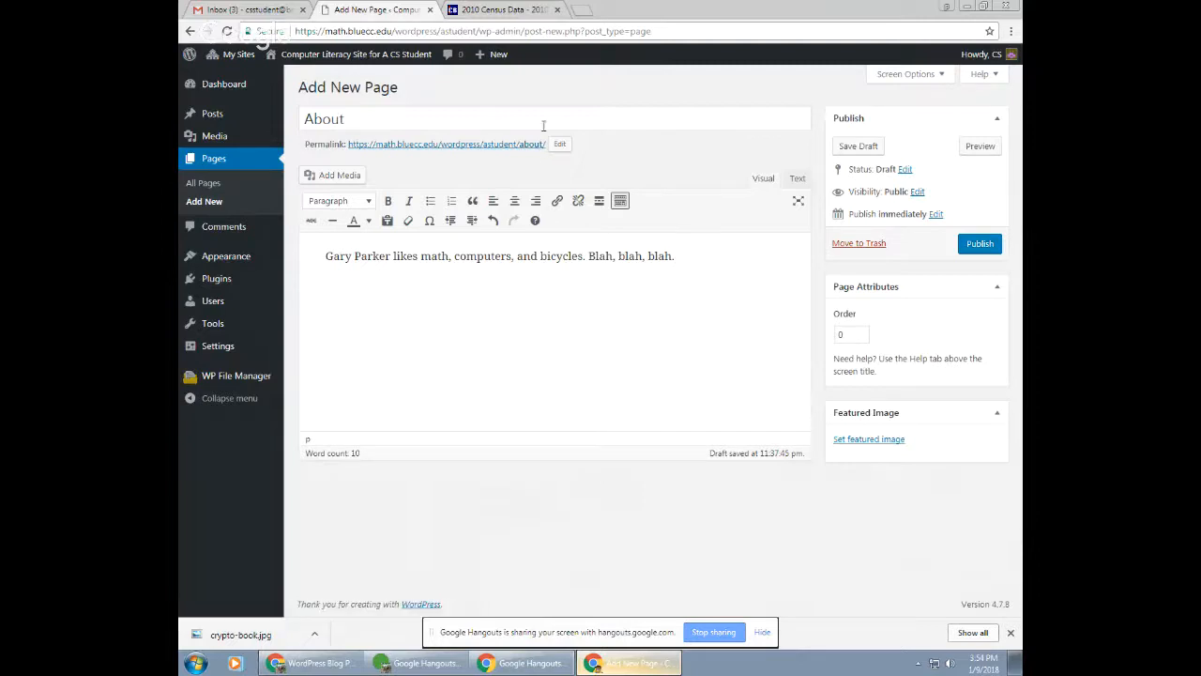
Step: Insert the black-and-white portrait photo from the media library below the bio
{"action": "left_click", "coordinate": [330, 179]}
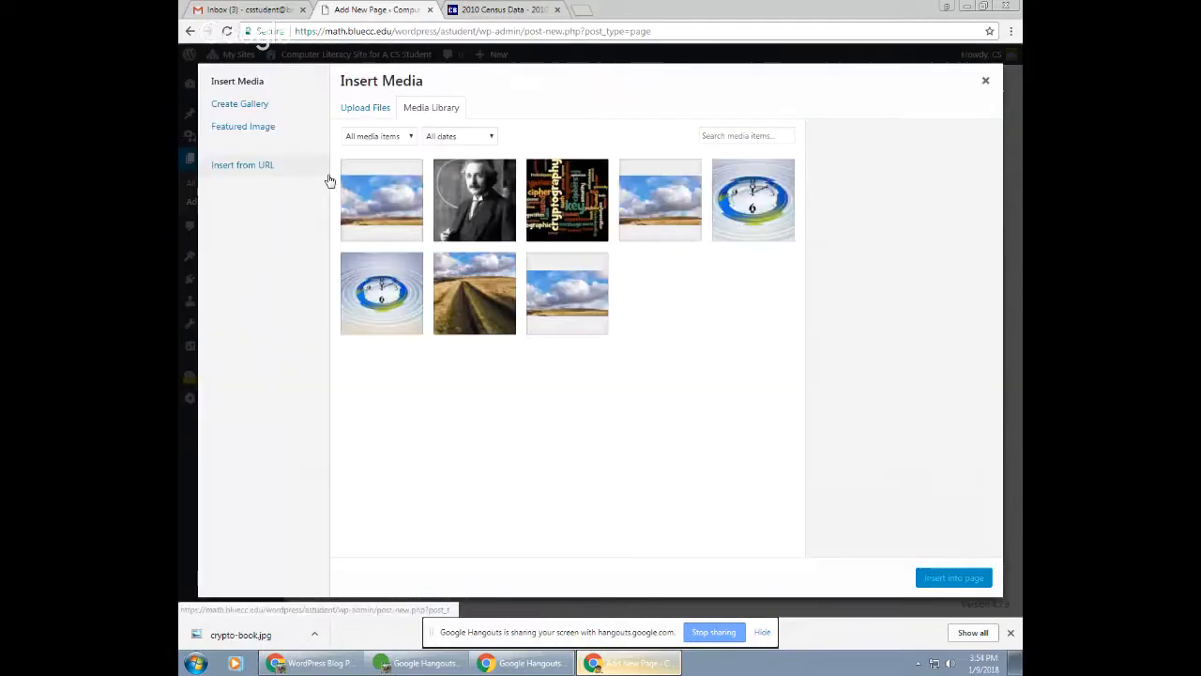
{"action": "left_click", "coordinate": [479, 197]}
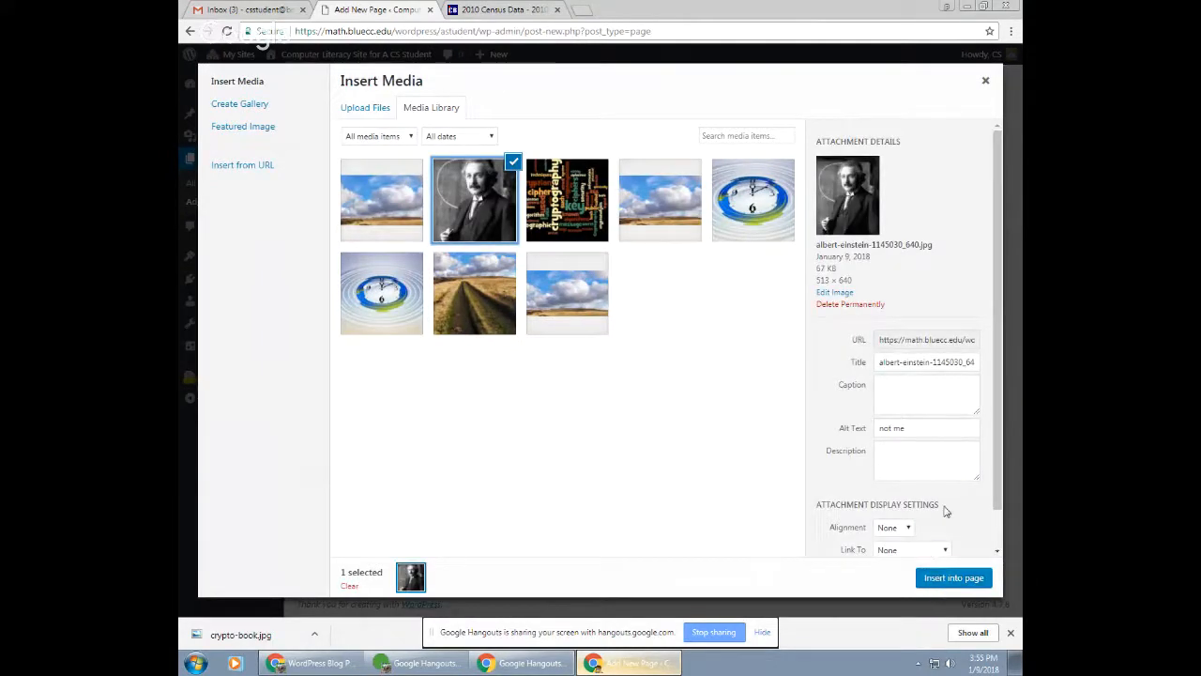
{"action": "scroll", "coordinate": [944, 512], "scroll_direction": "down", "scroll_amount": 1}
{"action": "left_click", "coordinate": [952, 577]}
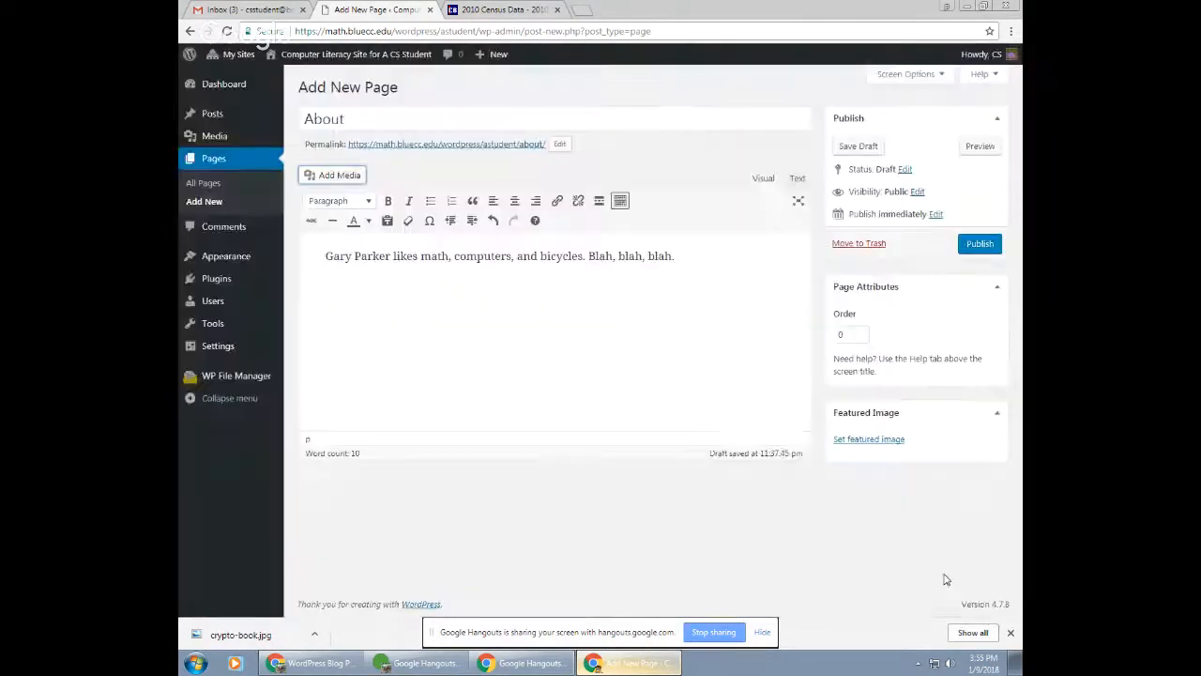
Step: Review the photo's details without changes, then publish the About page
{"action": "left_click", "coordinate": [401, 322]}
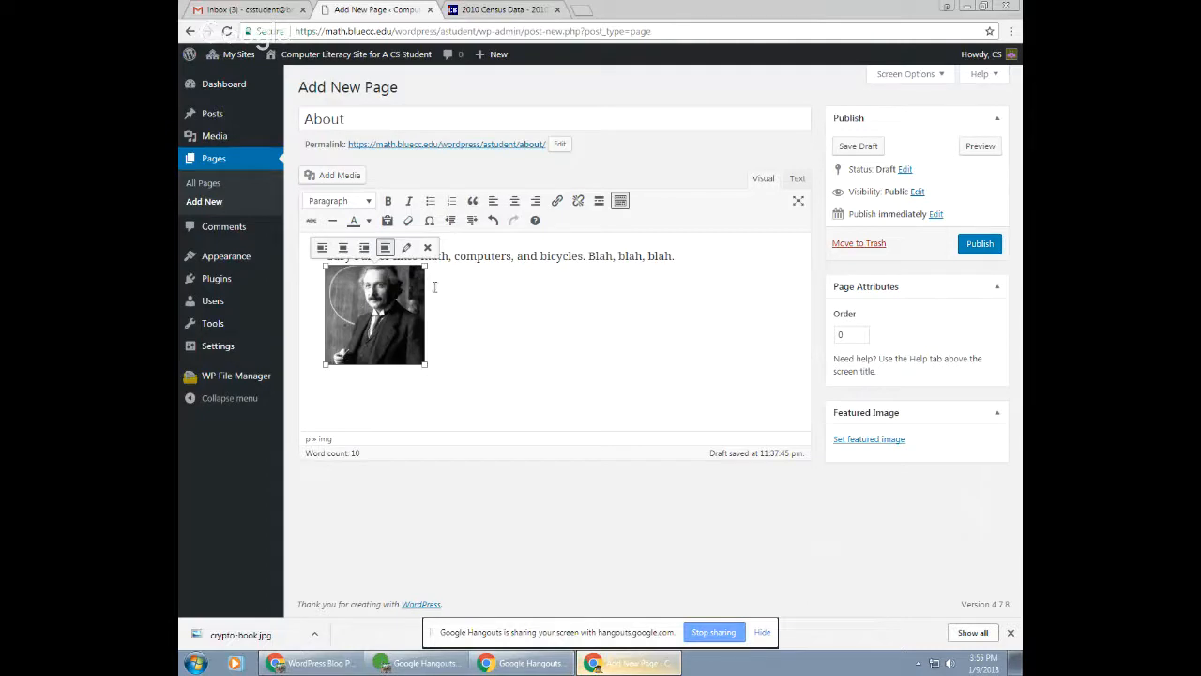
{"action": "left_click", "coordinate": [406, 247]}
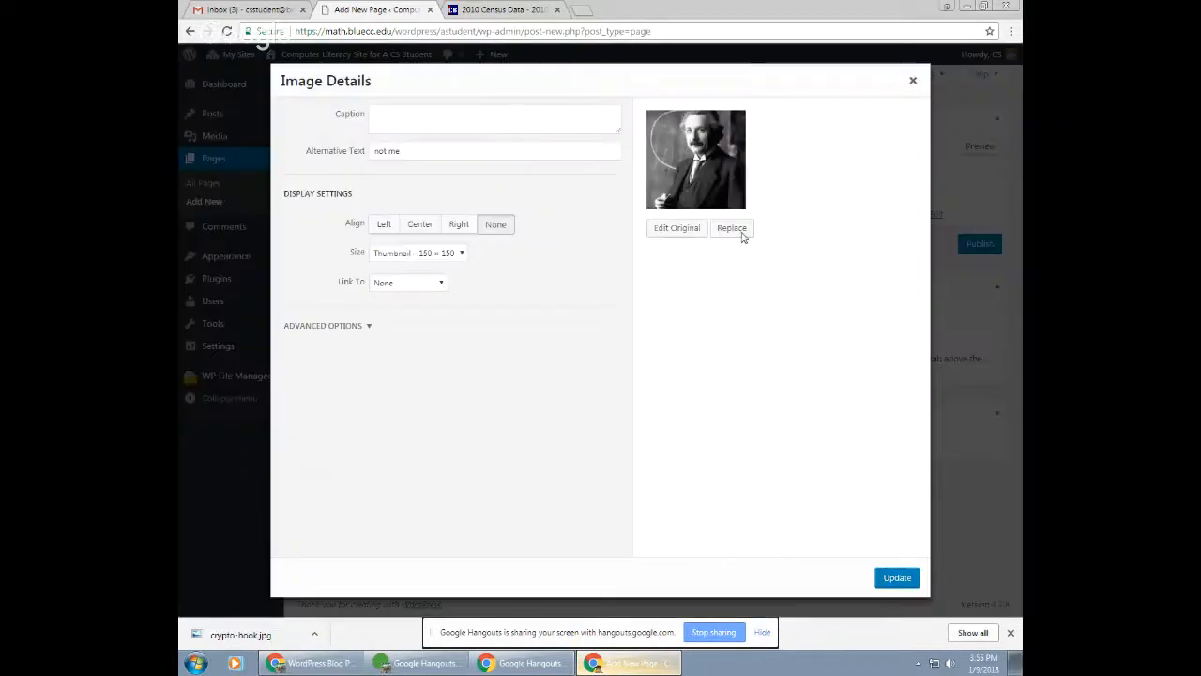
{"action": "left_click", "coordinate": [681, 229]}
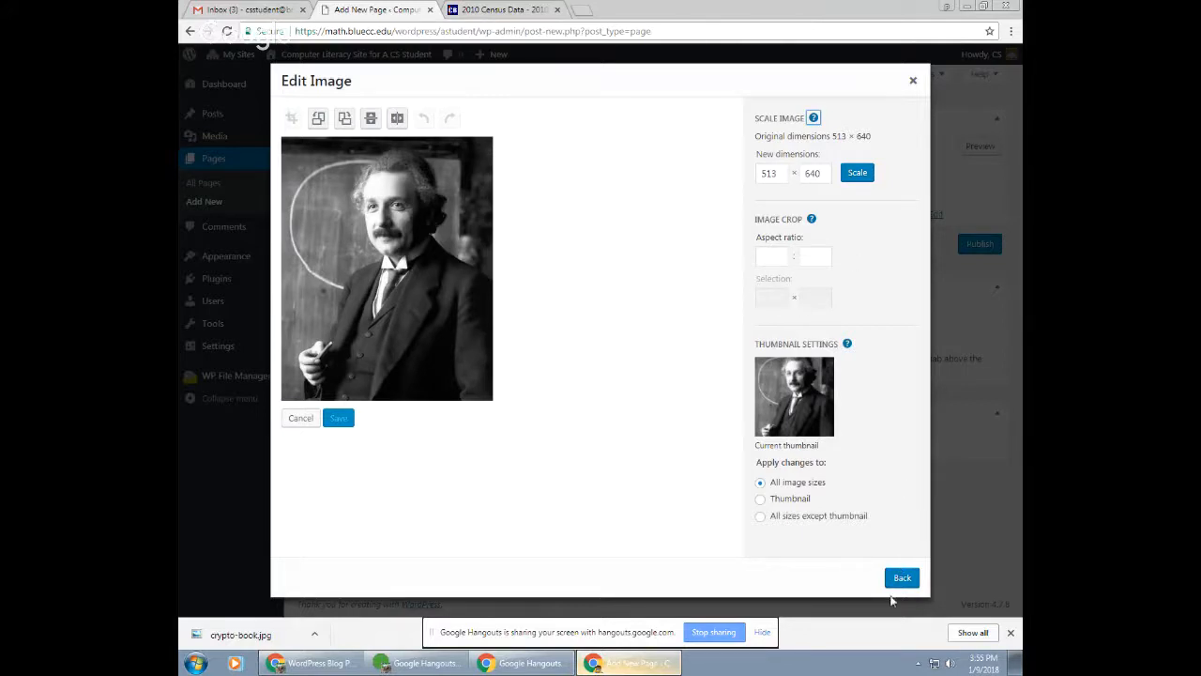
{"action": "left_click", "coordinate": [902, 578]}
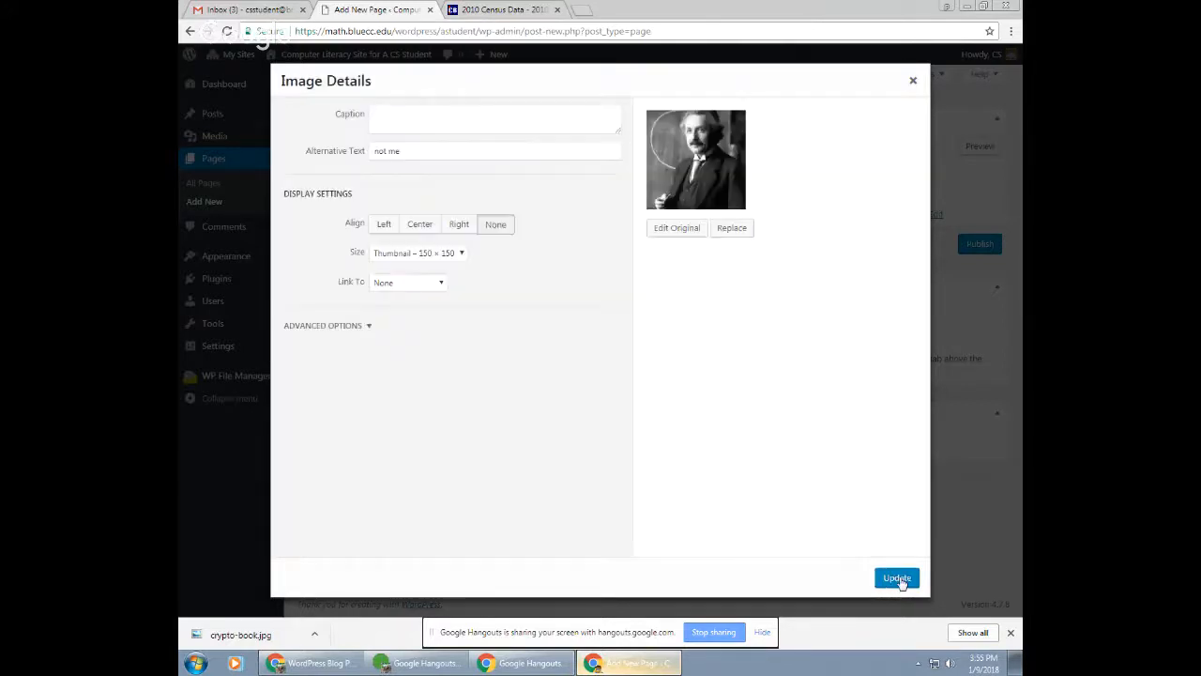
{"action": "left_click", "coordinate": [896, 576]}
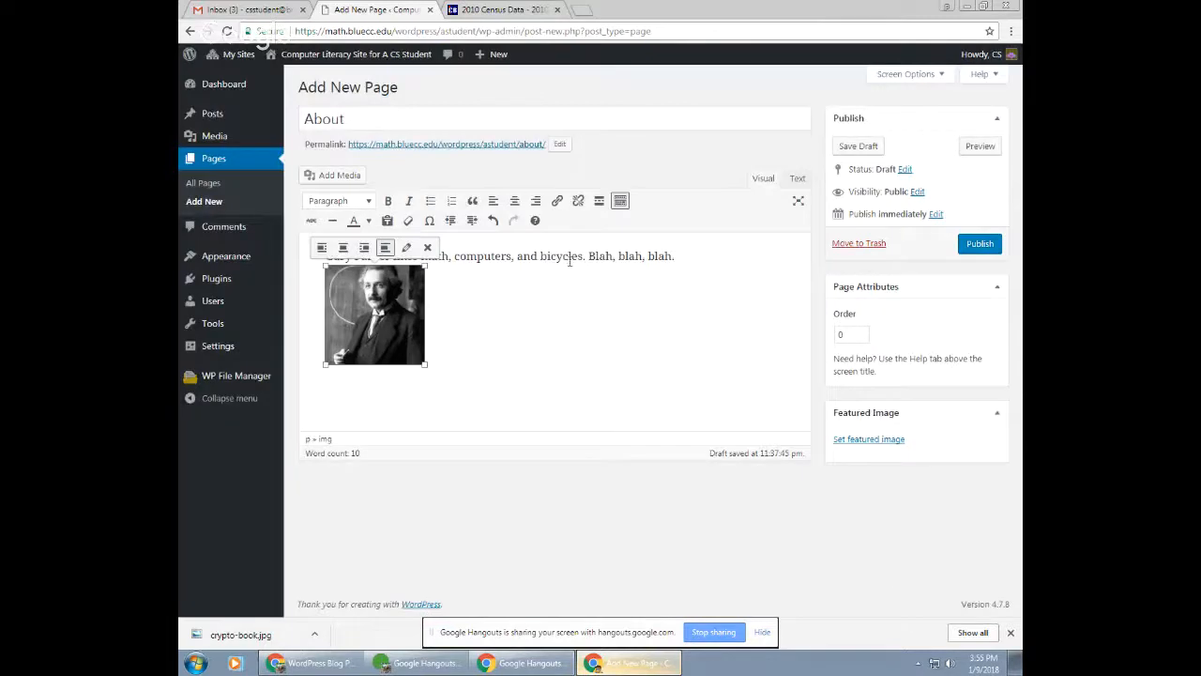
{"action": "left_click", "coordinate": [982, 244]}
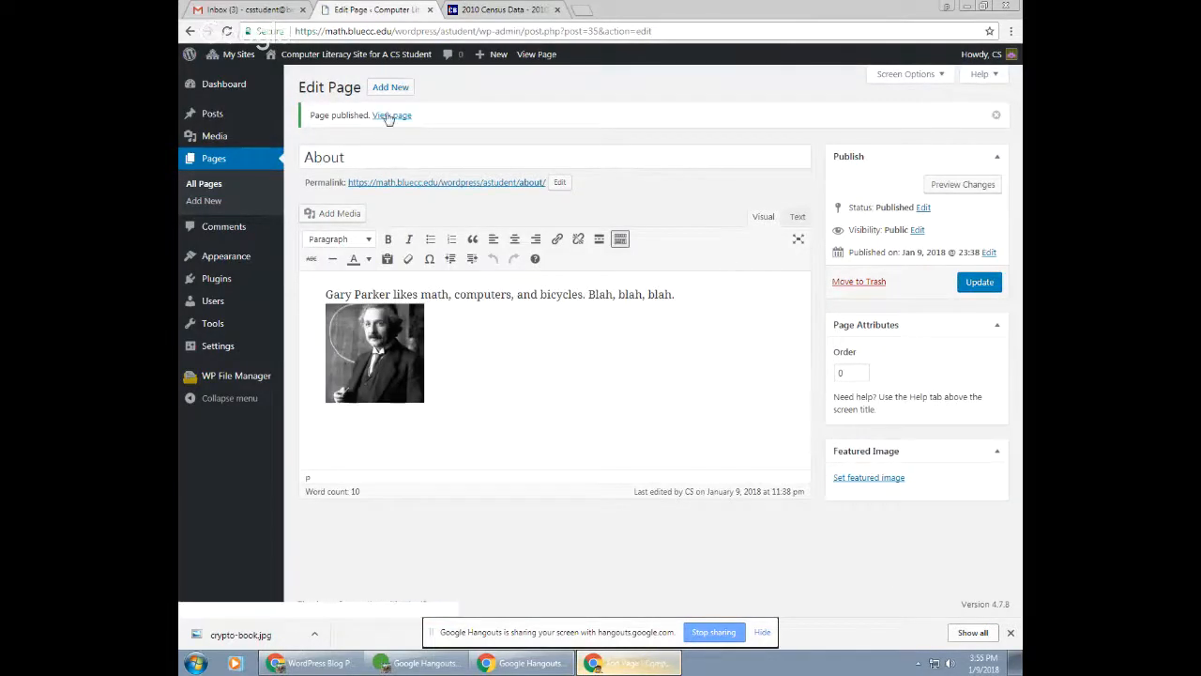
{"action": "left_click", "coordinate": [392, 91]}
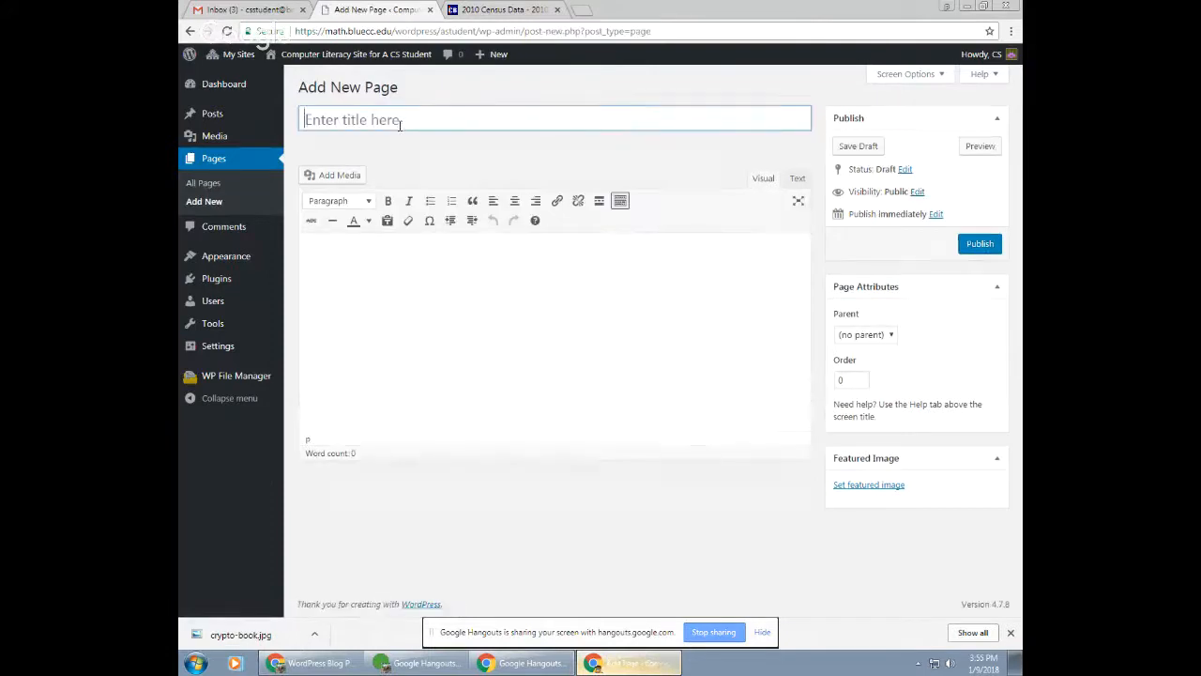
Step: Create a page titled 'Portfolio' reading 'Coming soon.' and publish it
{"action": "type", "text": "Port"}
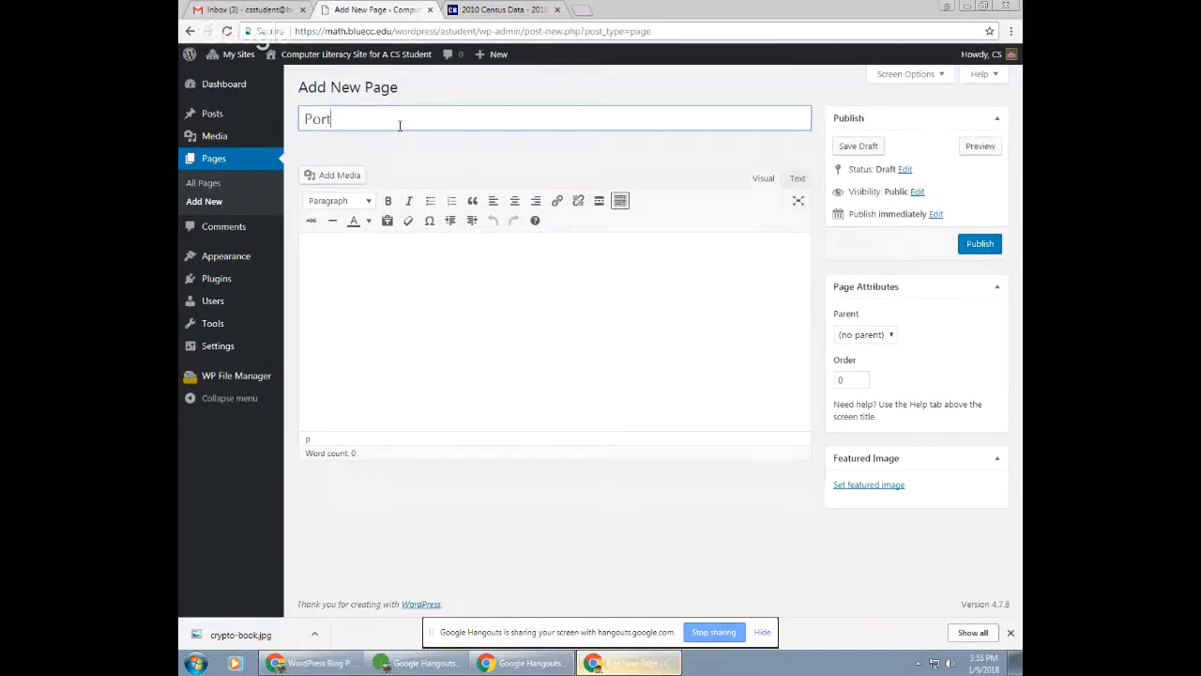
{"action": "type", "text": "folia"}
{"action": "type", "text": "io"}
{"action": "mouse_move", "coordinate": [216, 120]}
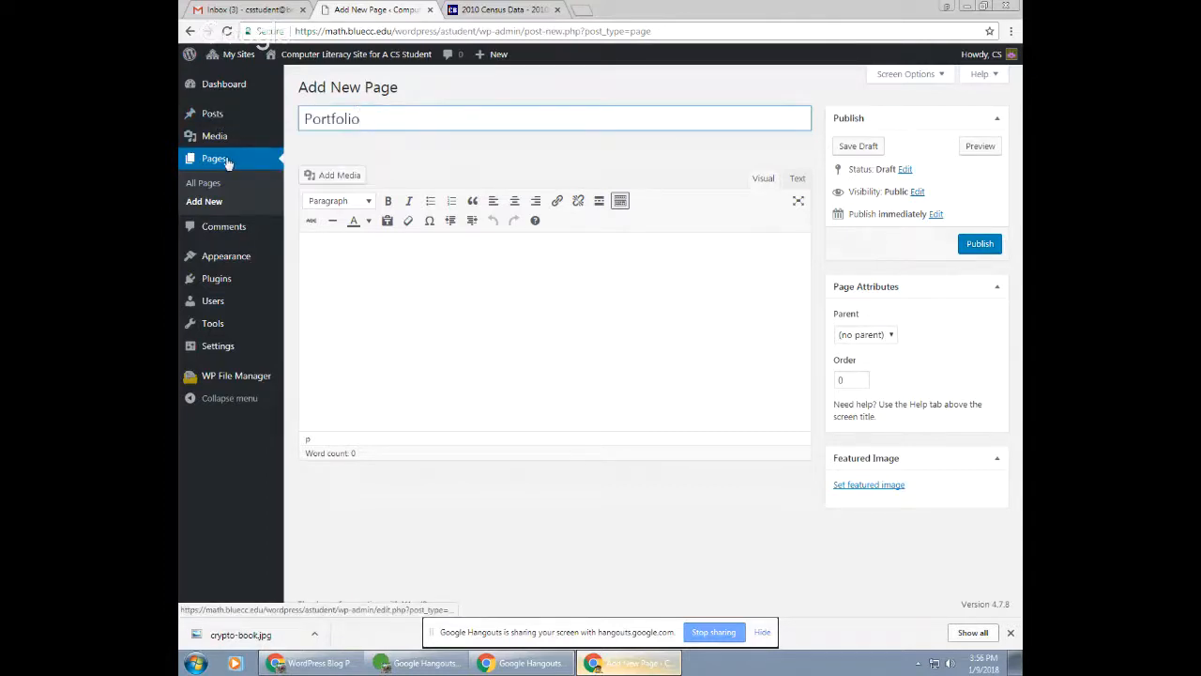
{"action": "left_click", "coordinate": [406, 279]}
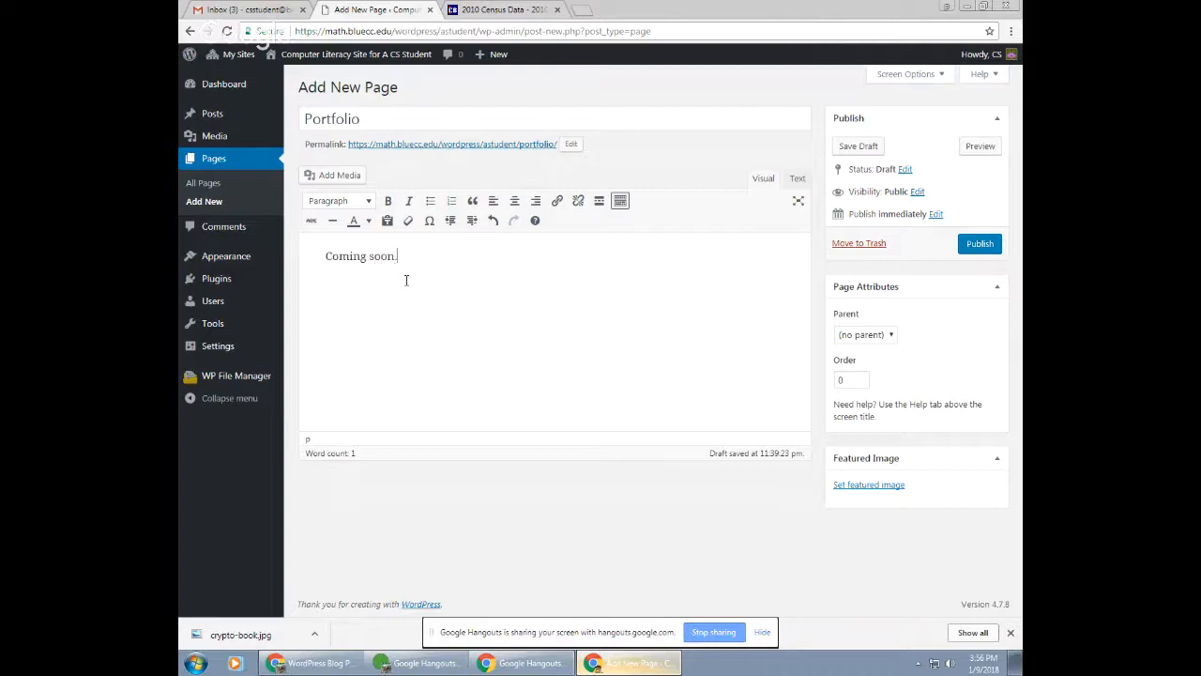
{"action": "left_click", "coordinate": [979, 244]}
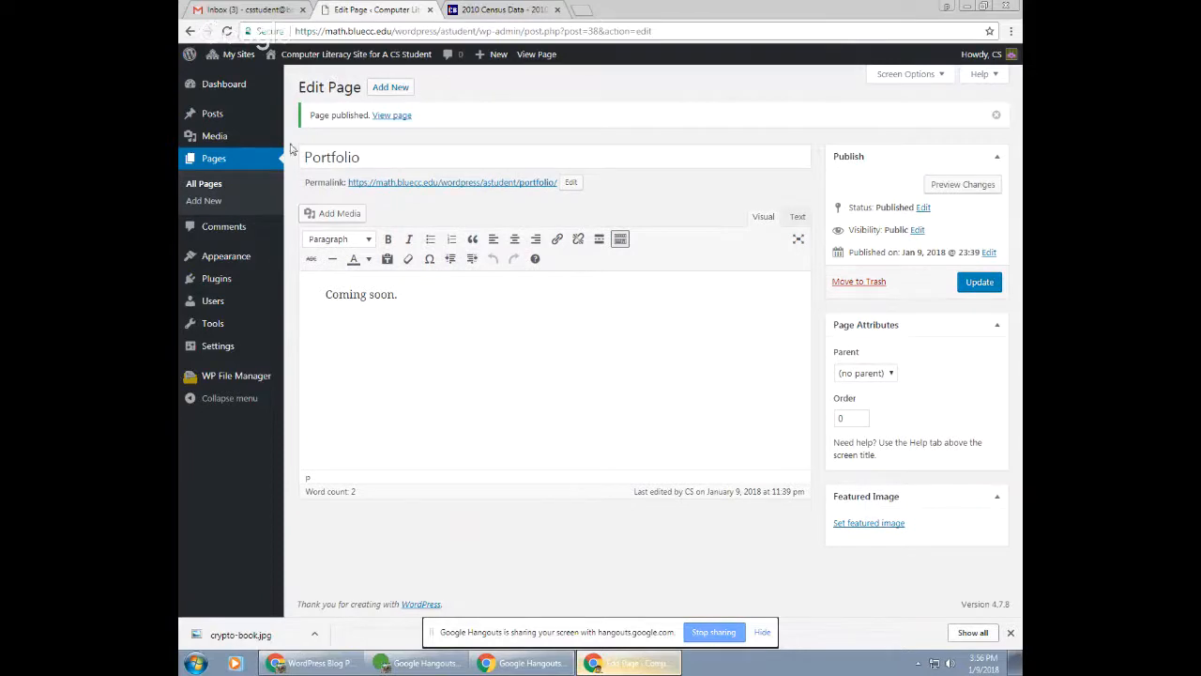
Step: Check the live front page, then go to the Themes page listing 42 installed themes
{"action": "mouse_move", "coordinate": [351, 58]}
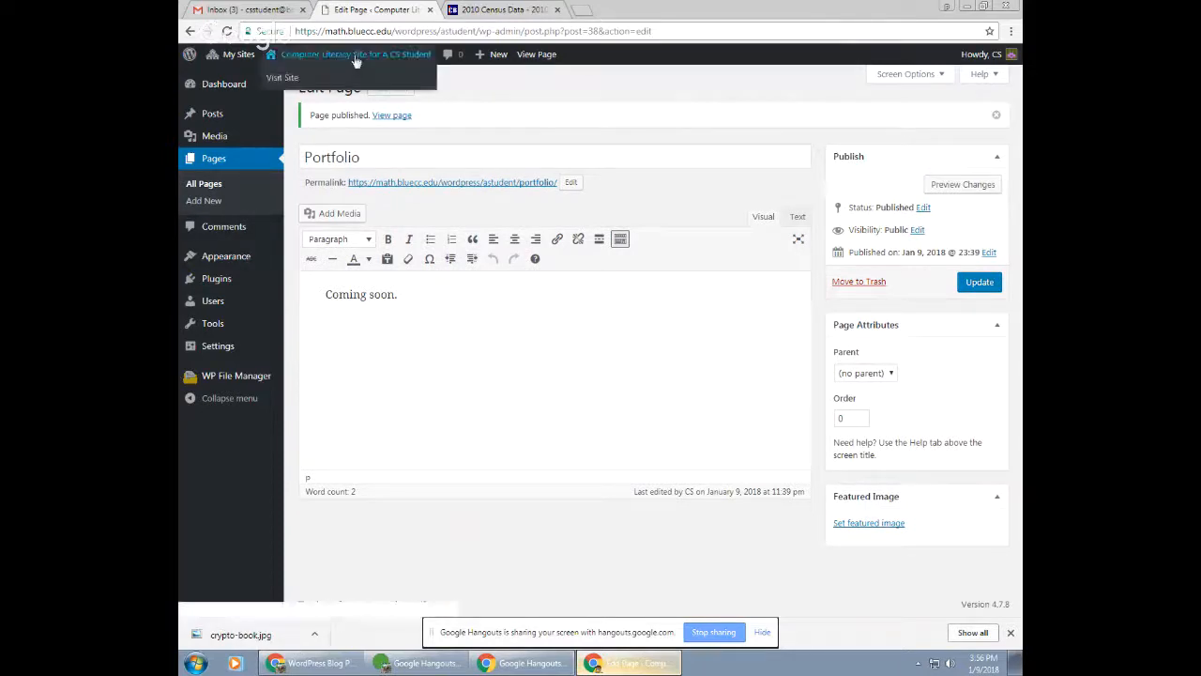
{"action": "left_click", "coordinate": [275, 79]}
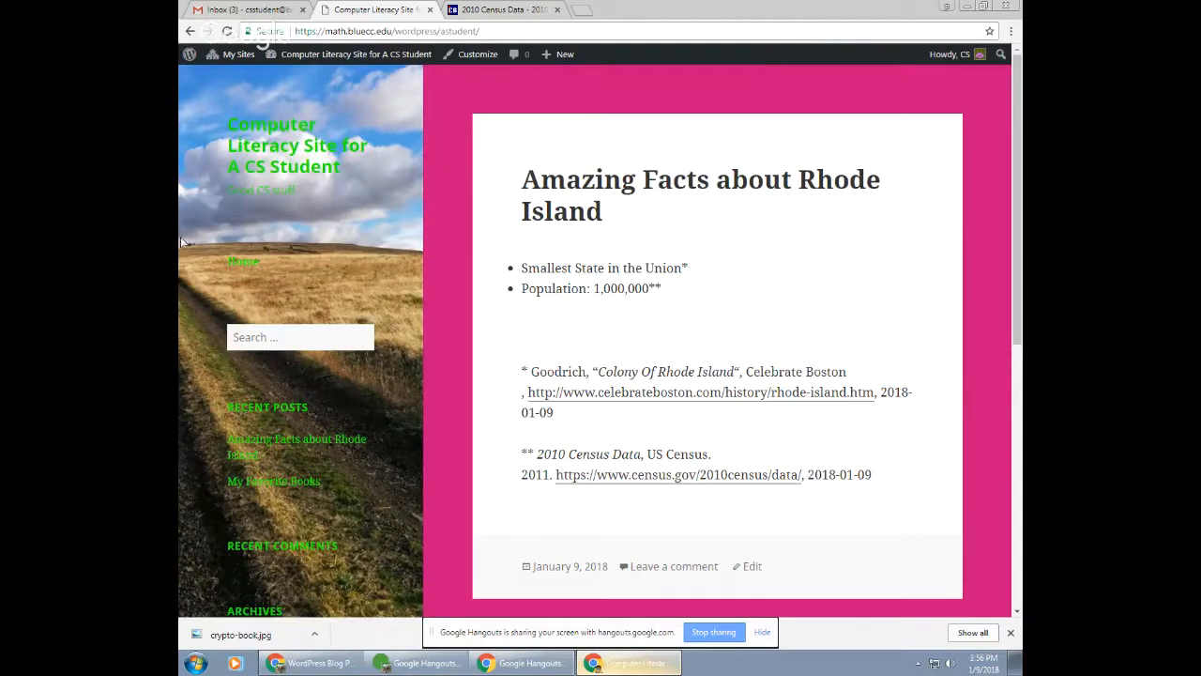
{"action": "scroll", "coordinate": [672, 445], "scroll_direction": "down", "scroll_amount": 5}
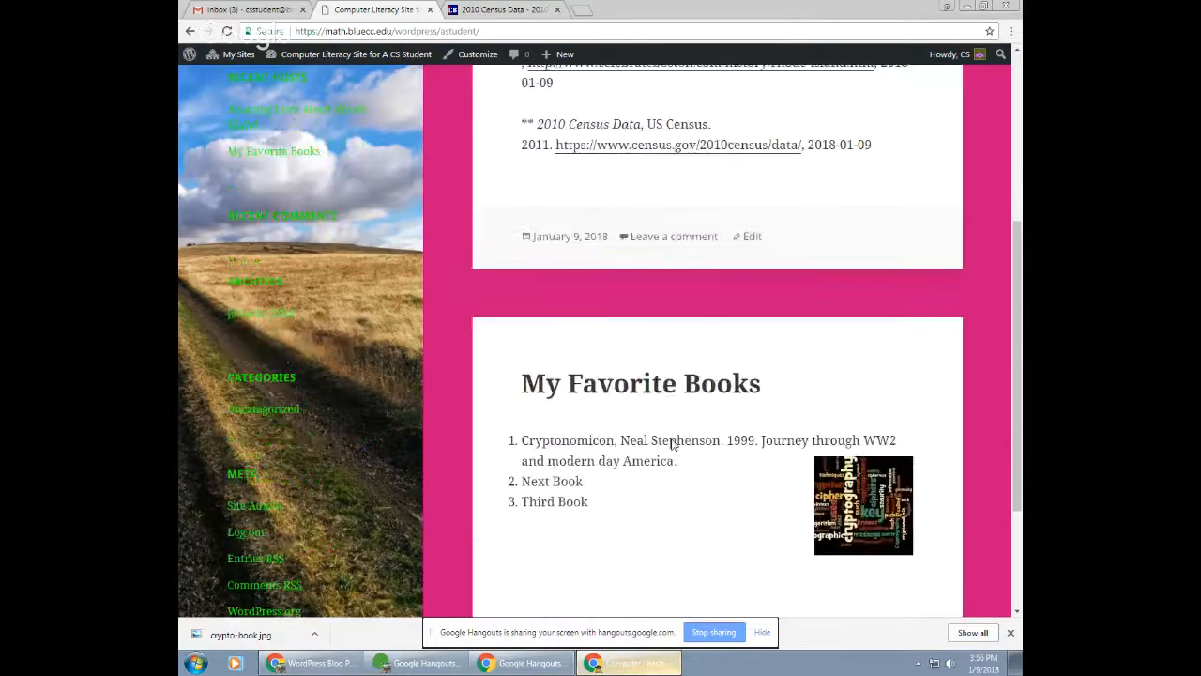
{"action": "scroll", "coordinate": [672, 445], "scroll_direction": "up", "scroll_amount": 3}
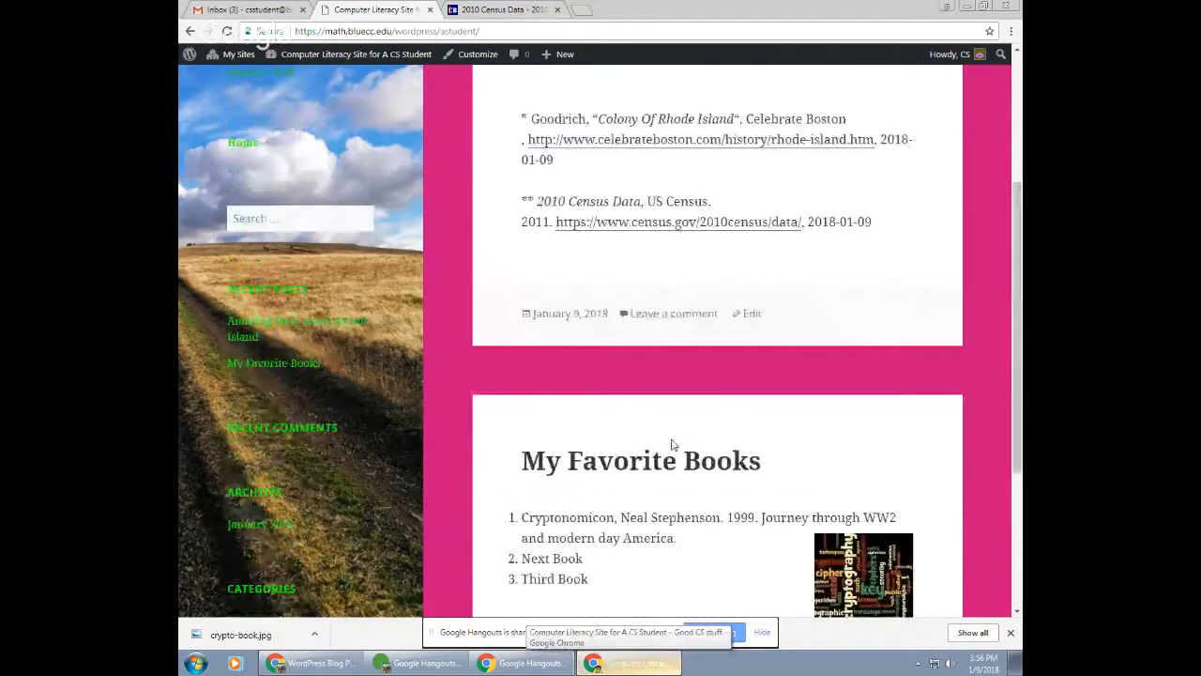
{"action": "scroll", "coordinate": [671, 445], "scroll_direction": "up", "scroll_amount": 3}
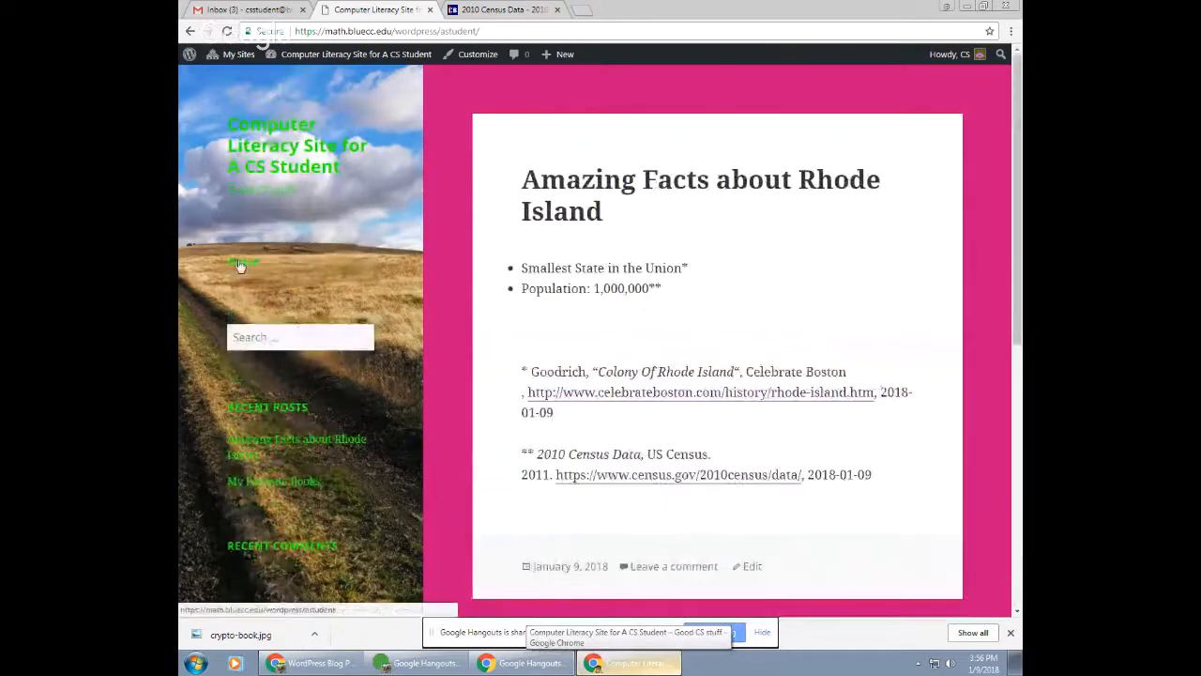
{"action": "mouse_move", "coordinate": [321, 60]}
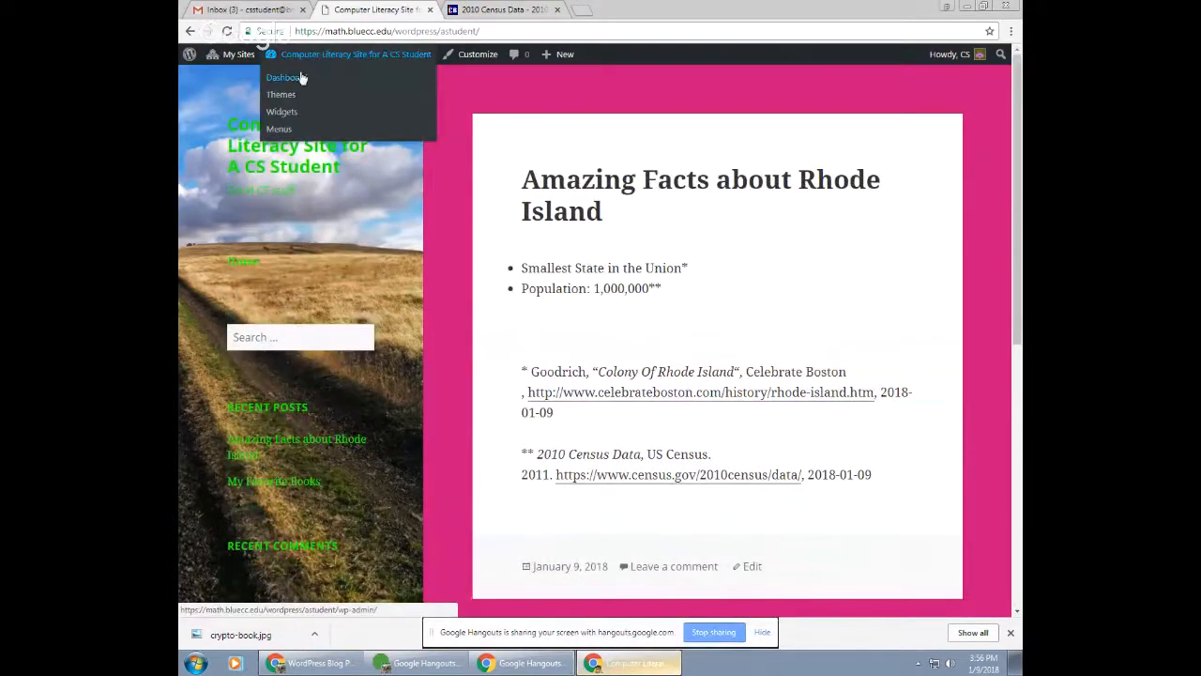
{"action": "left_click", "coordinate": [282, 96]}
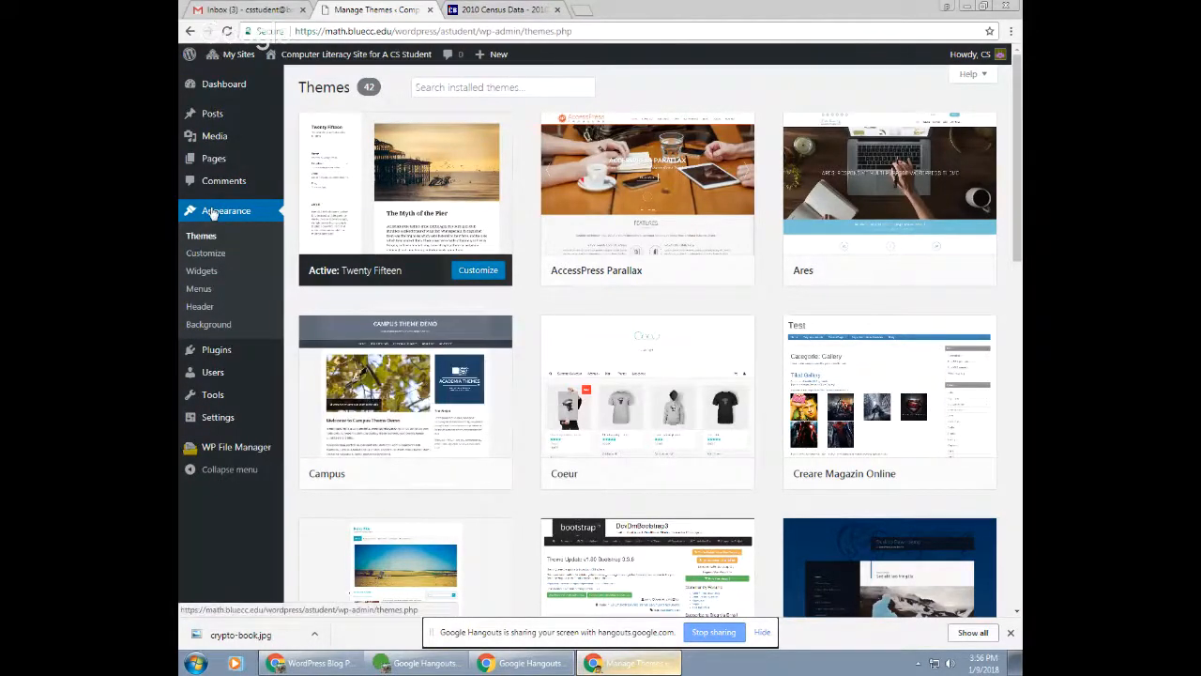
Step: In the Customizer, set Another menu to auto-add new top-level pages
{"action": "left_click", "coordinate": [206, 253]}
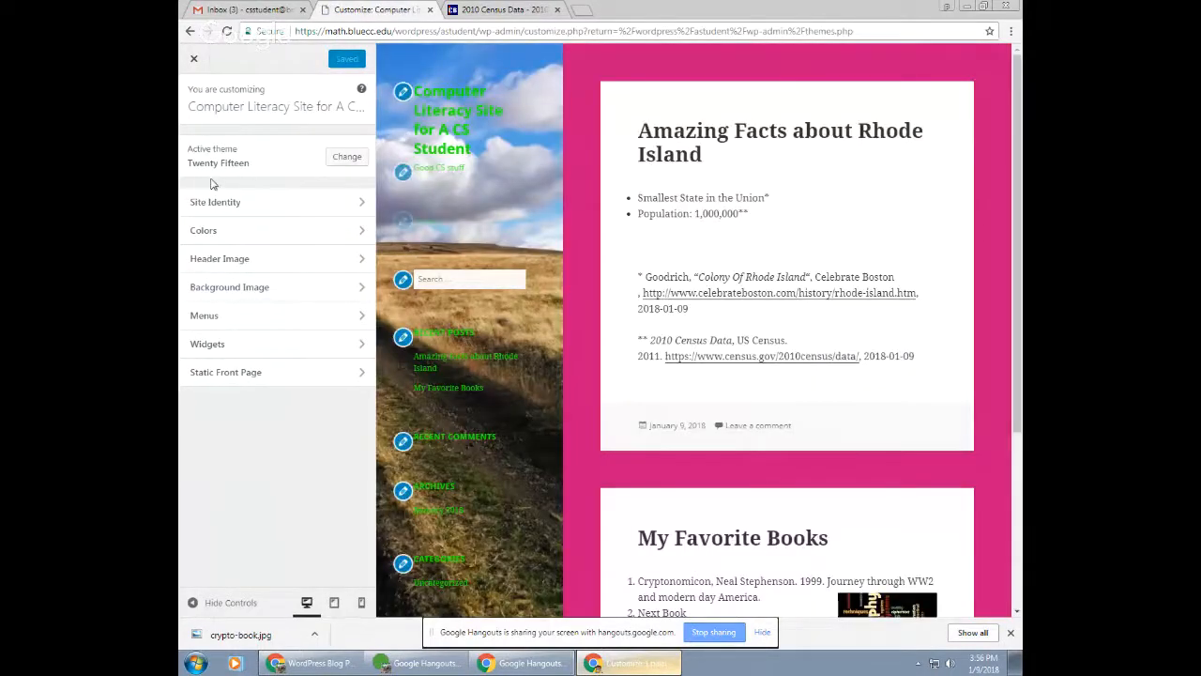
{"action": "left_click", "coordinate": [201, 317]}
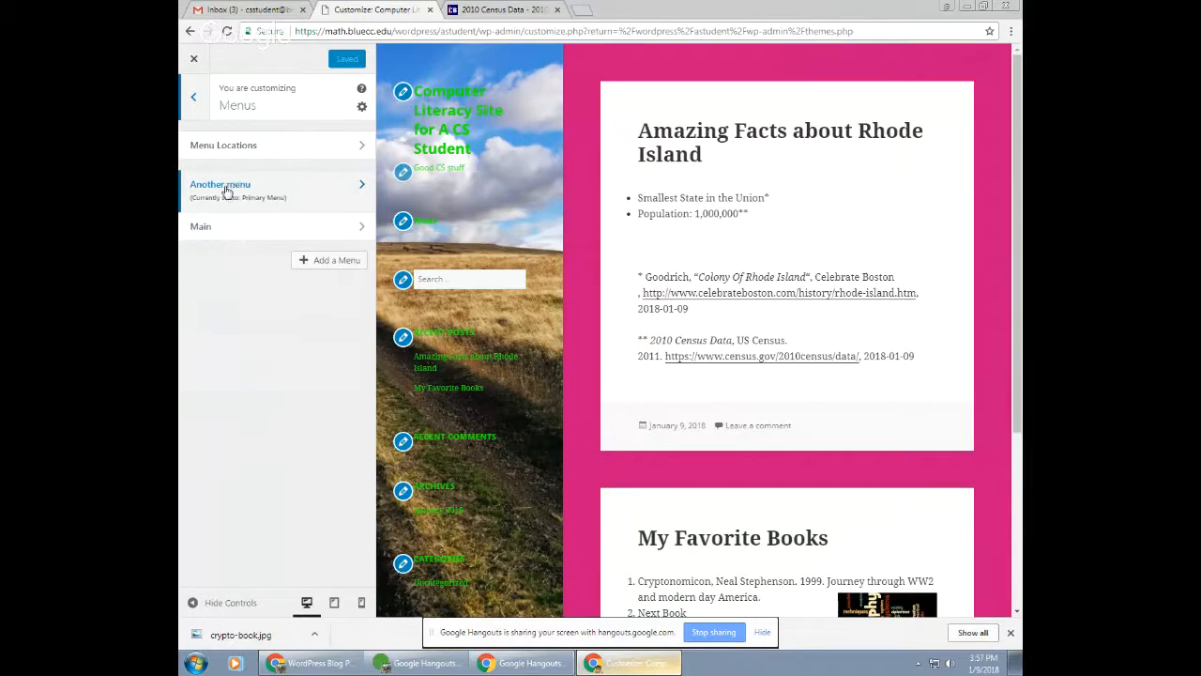
{"action": "left_click", "coordinate": [363, 187]}
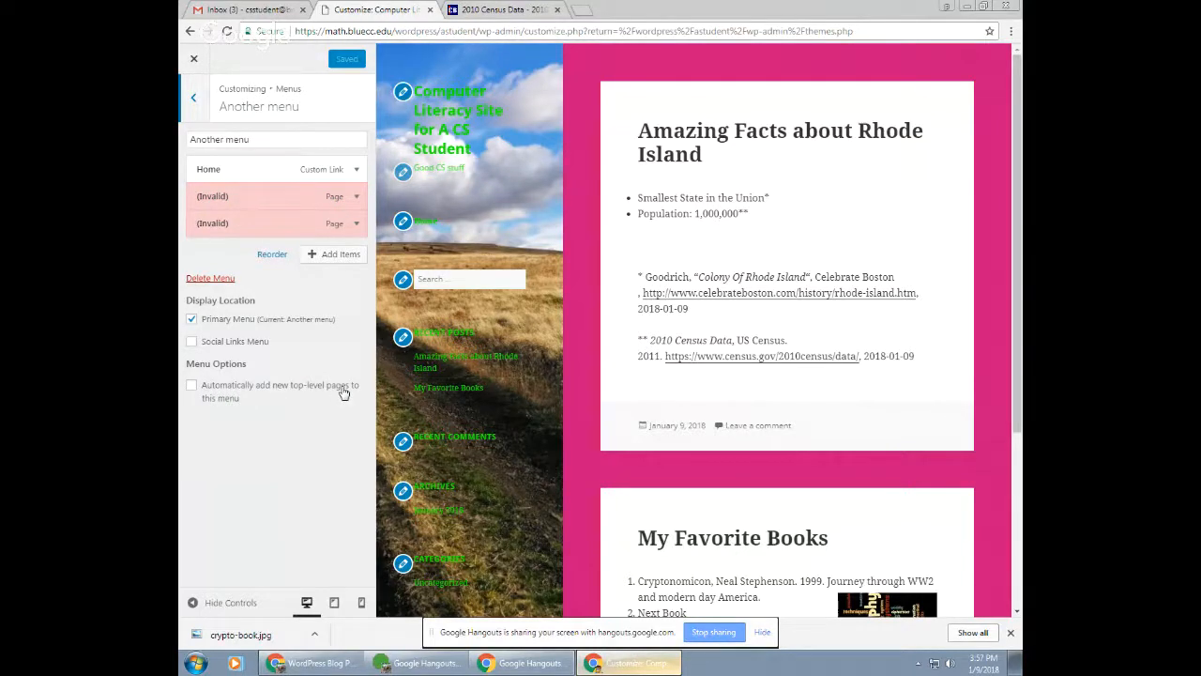
{"action": "left_click", "coordinate": [192, 386]}
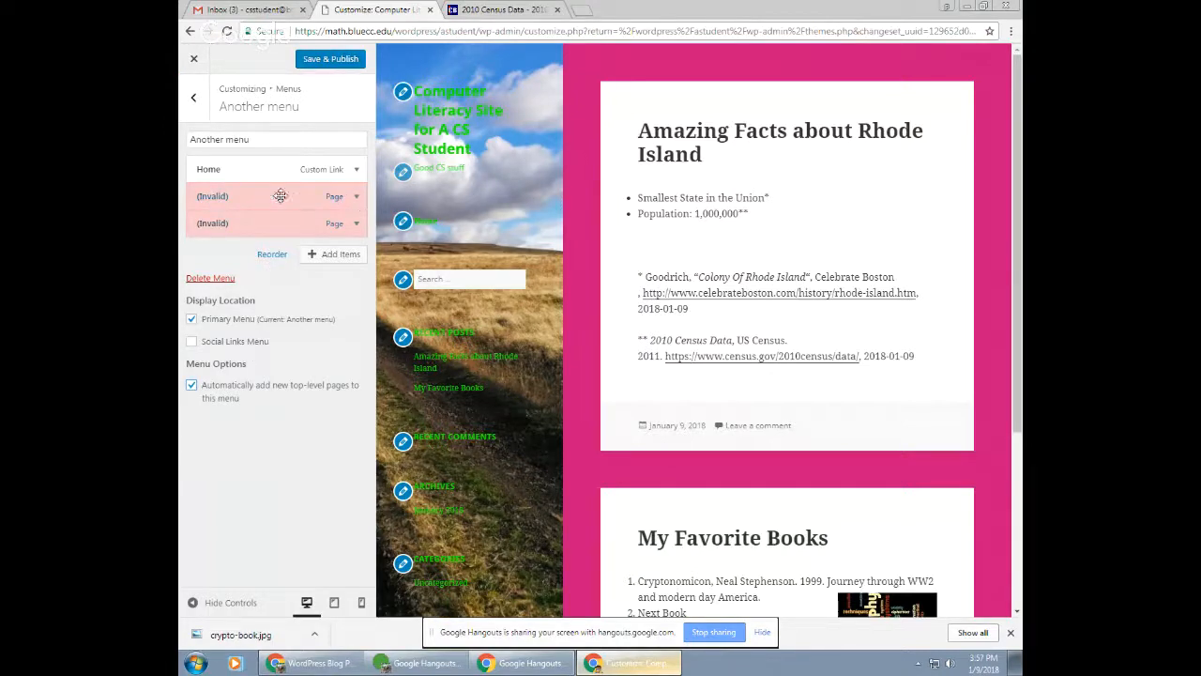
Step: Remove the invalid About and Portfolio entries, leaving only Home, and publish the menu
{"action": "left_click", "coordinate": [356, 198]}
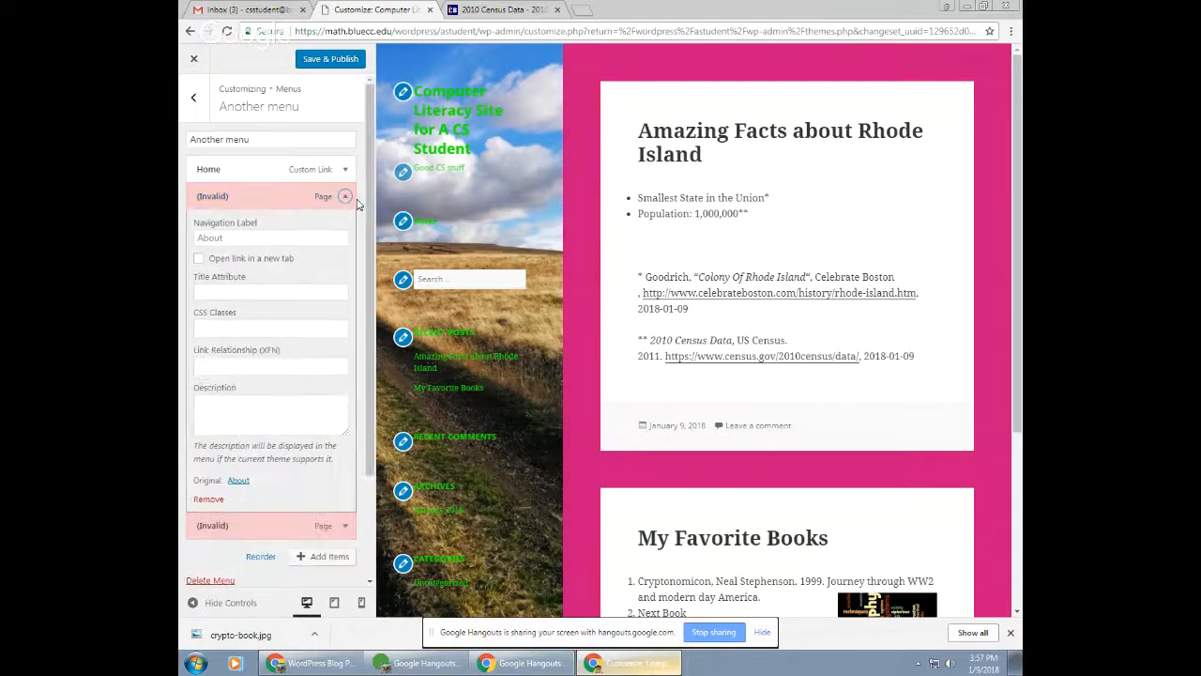
{"action": "left_click", "coordinate": [345, 198]}
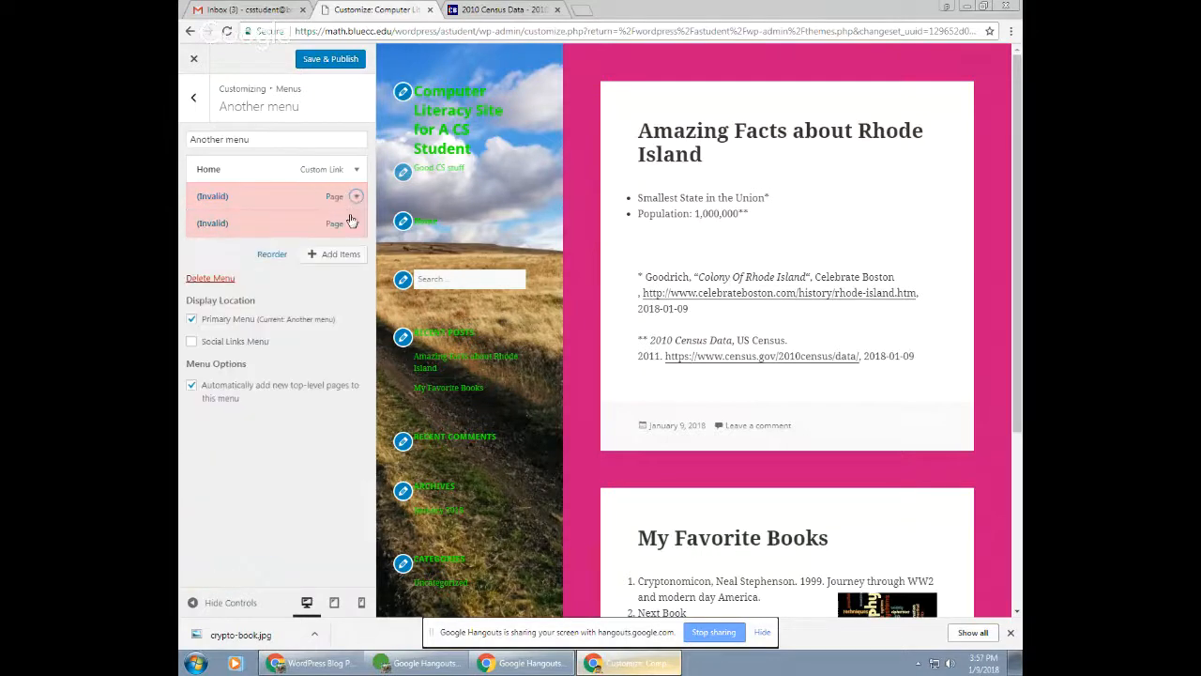
{"action": "left_click_drag", "start_coordinate": [236, 198], "coordinate": [269, 322]}
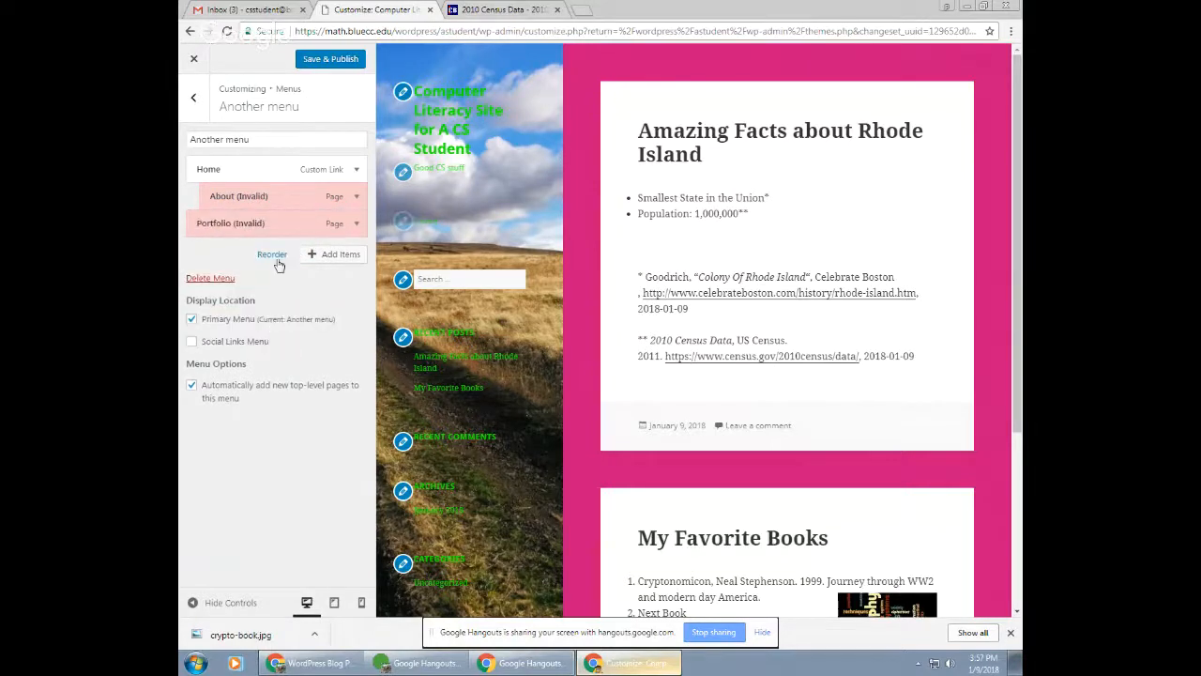
{"action": "left_click", "coordinate": [357, 223]}
{"action": "scroll", "coordinate": [307, 328], "scroll_direction": "down", "scroll_amount": 3}
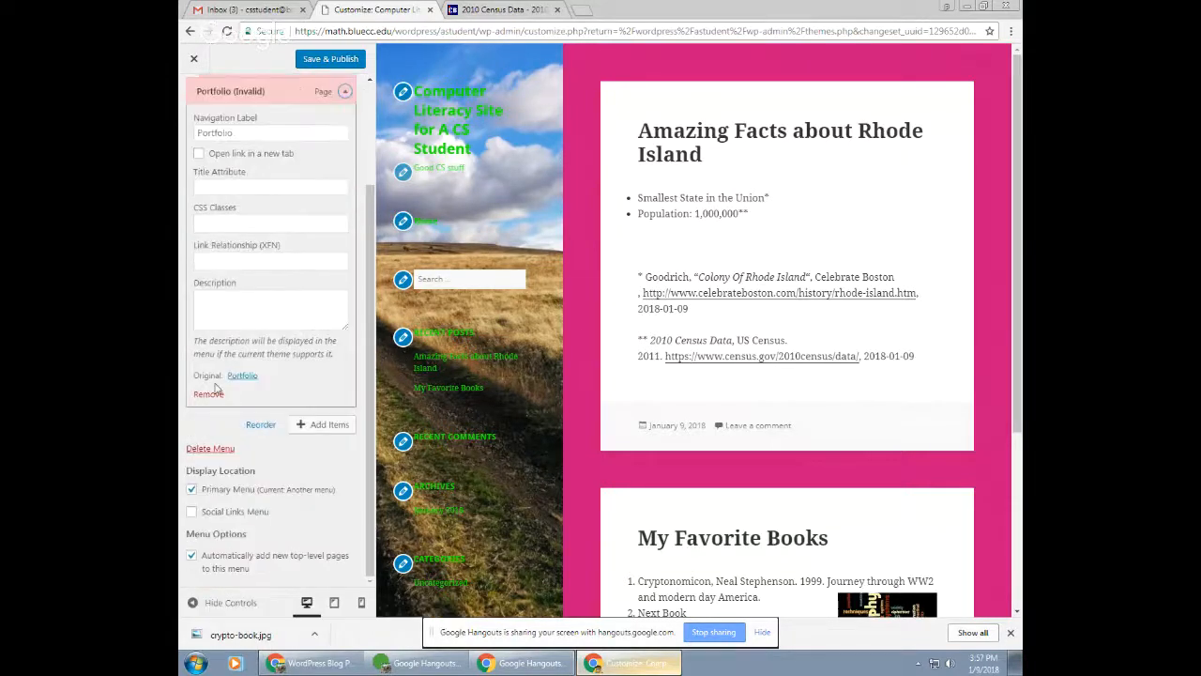
{"action": "left_click", "coordinate": [207, 395]}
{"action": "left_click", "coordinate": [356, 197]}
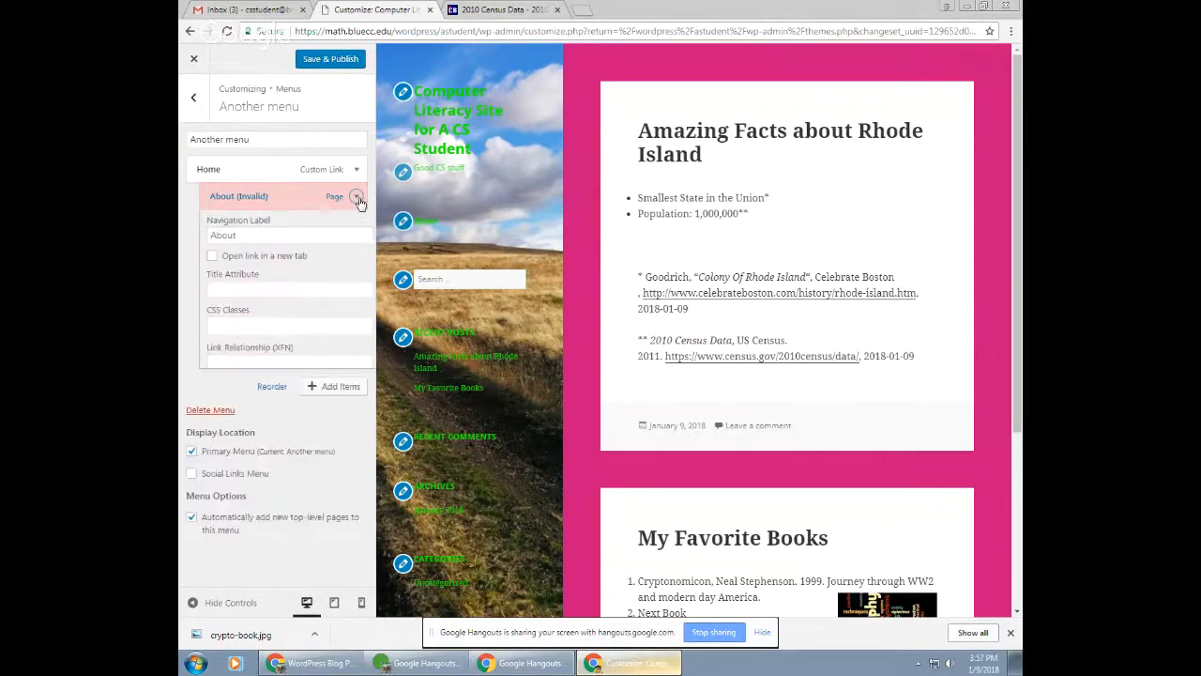
{"action": "left_click", "coordinate": [207, 499]}
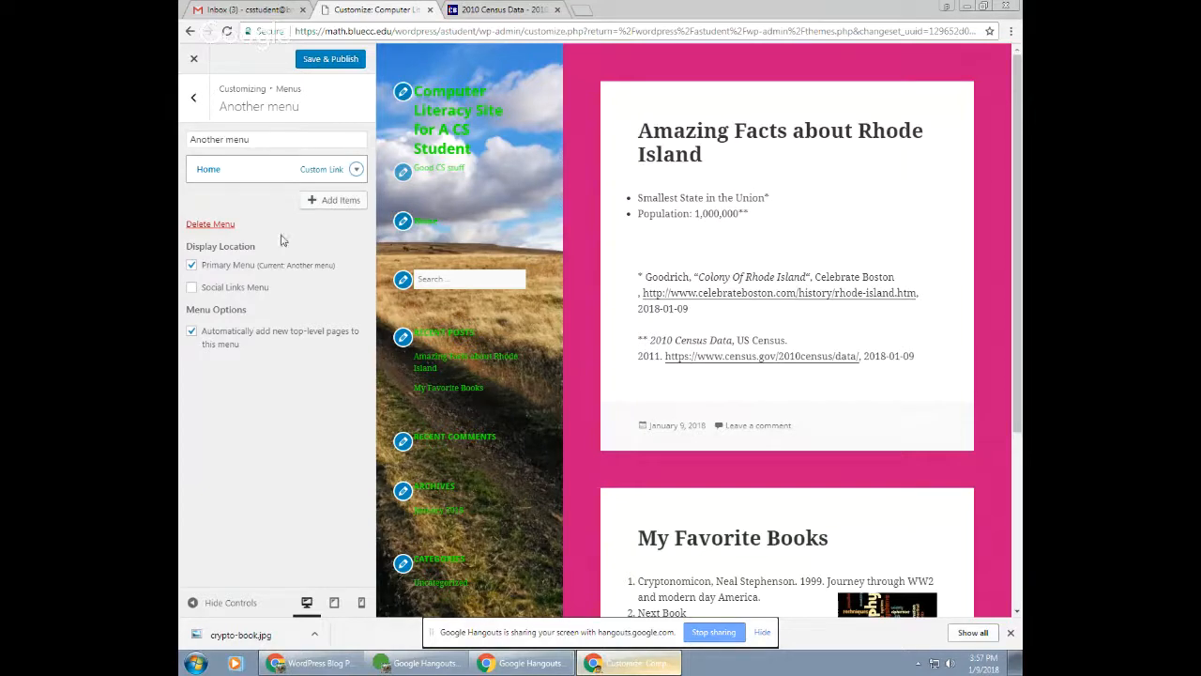
{"action": "left_click", "coordinate": [335, 62]}
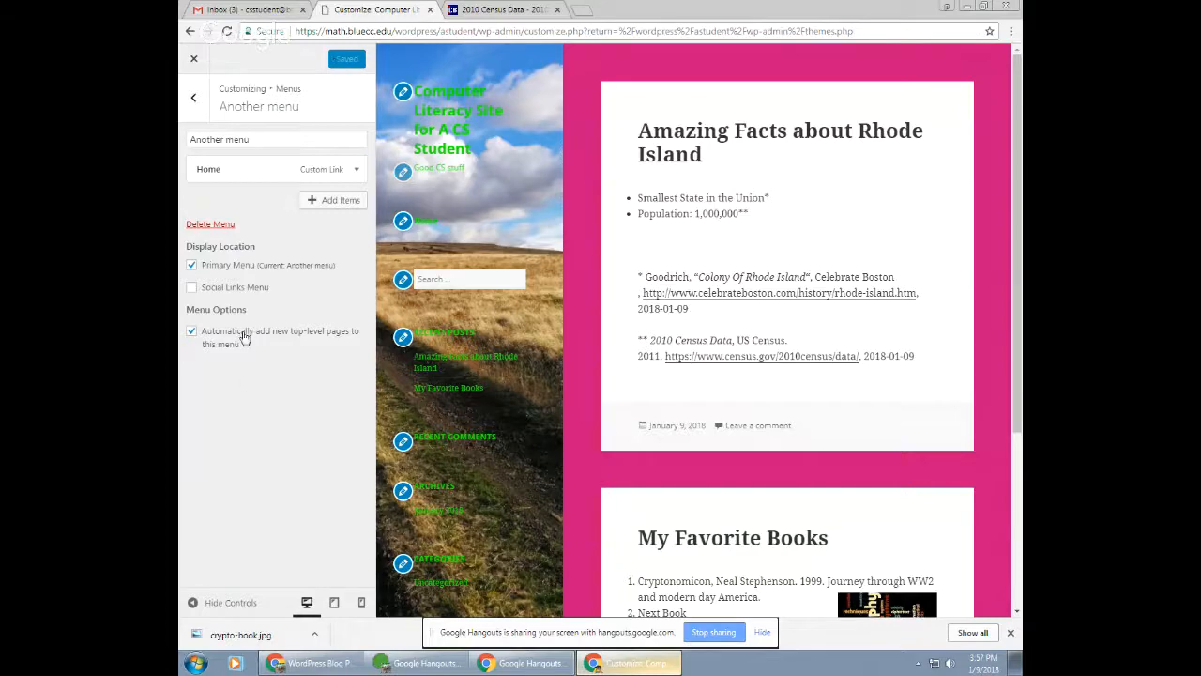
Step: Open the live site in a new tab, then return to the admin dashboard
{"action": "left_click", "coordinate": [194, 62]}
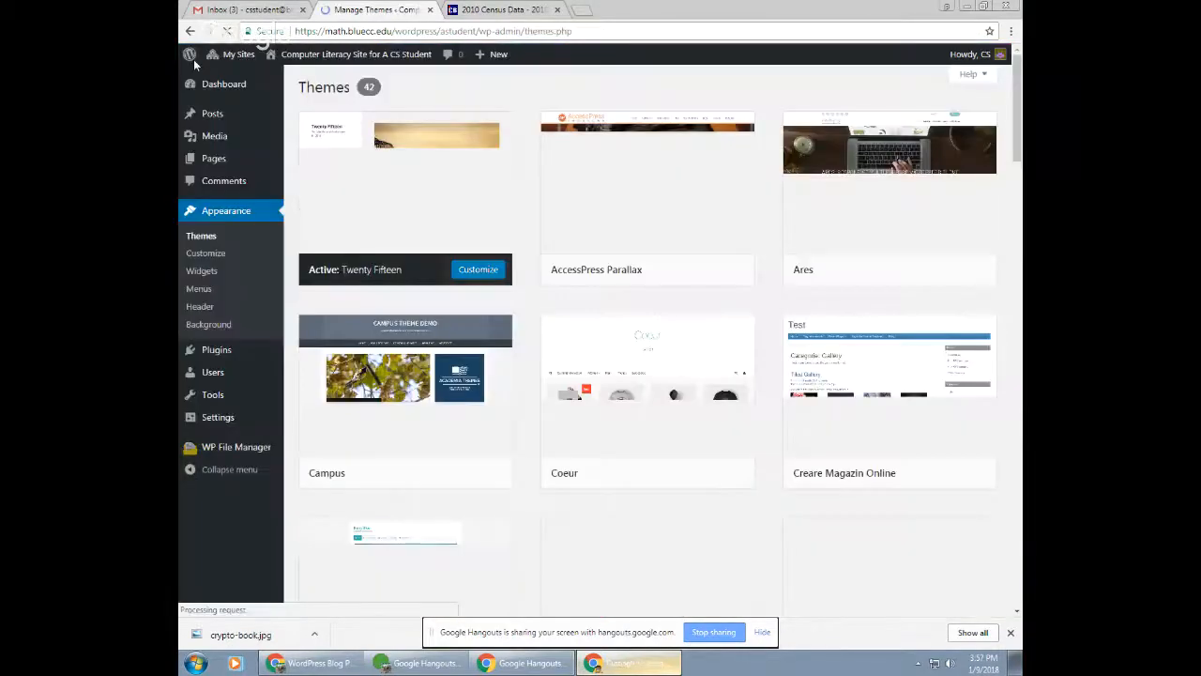
{"action": "mouse_move", "coordinate": [282, 58]}
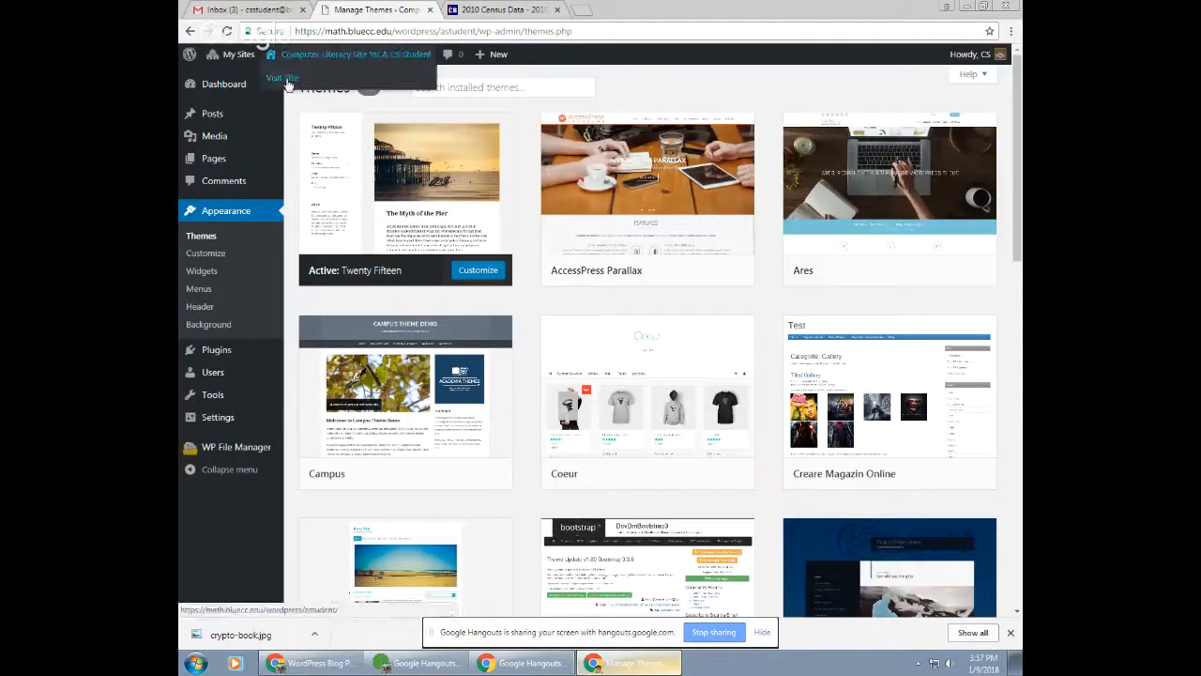
{"action": "right_click", "coordinate": [286, 79]}
{"action": "left_click", "coordinate": [343, 88]}
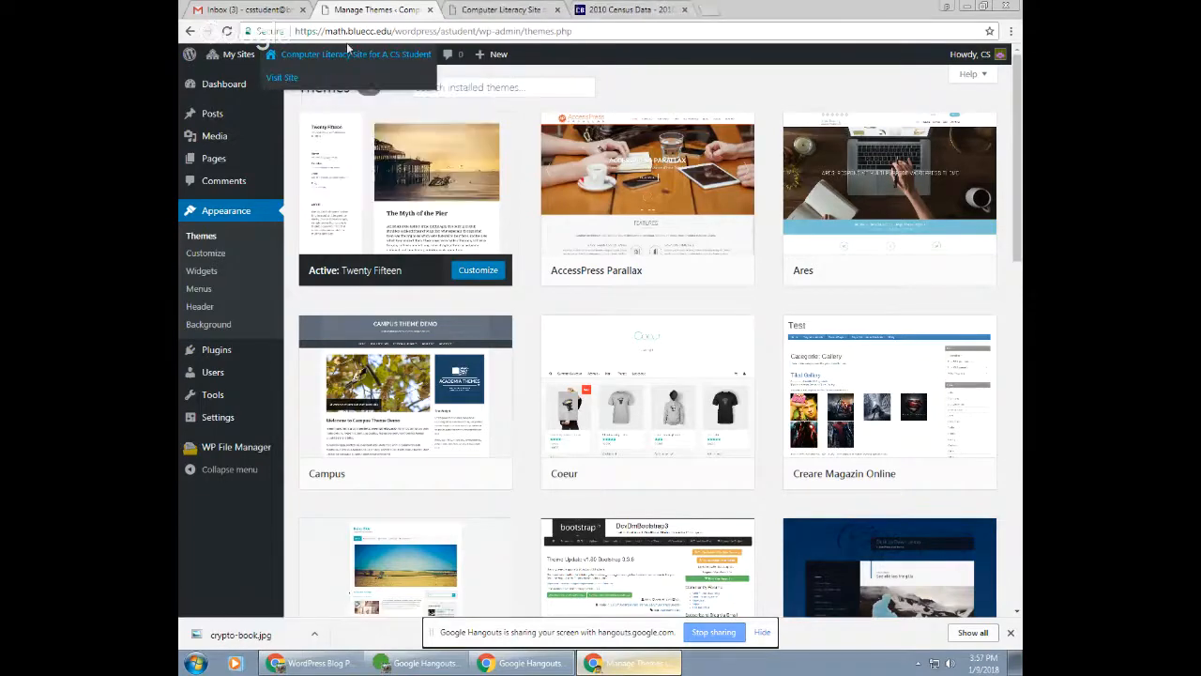
{"action": "left_click", "coordinate": [504, 10]}
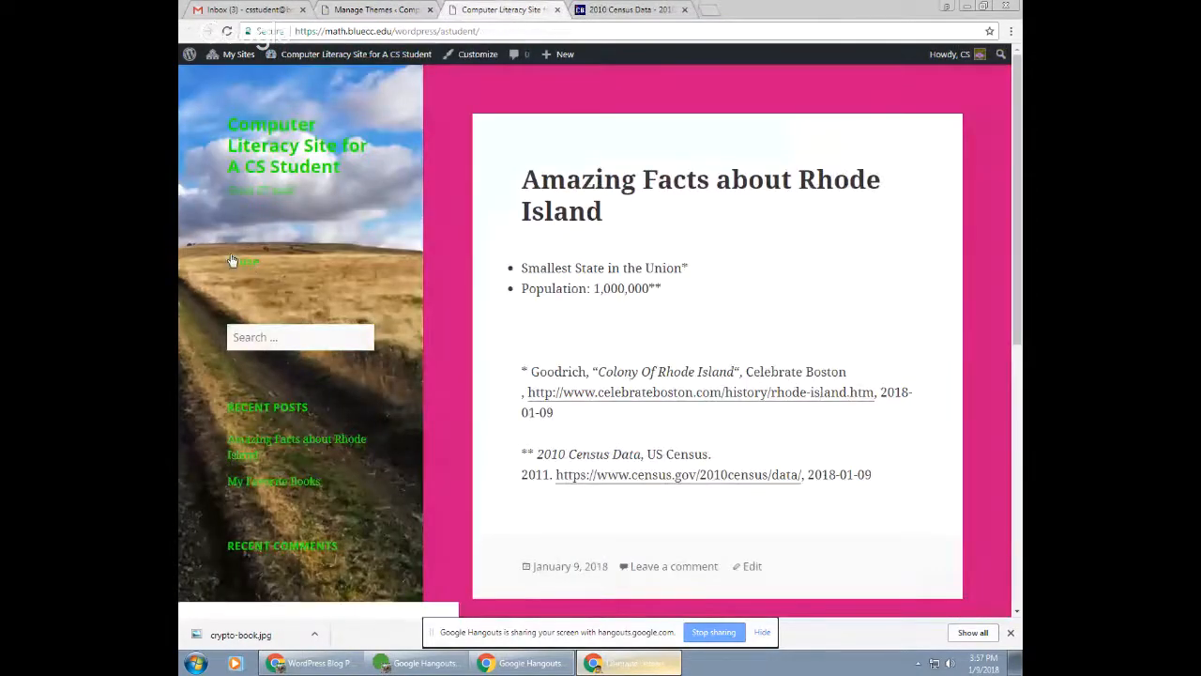
{"action": "mouse_move", "coordinate": [319, 58]}
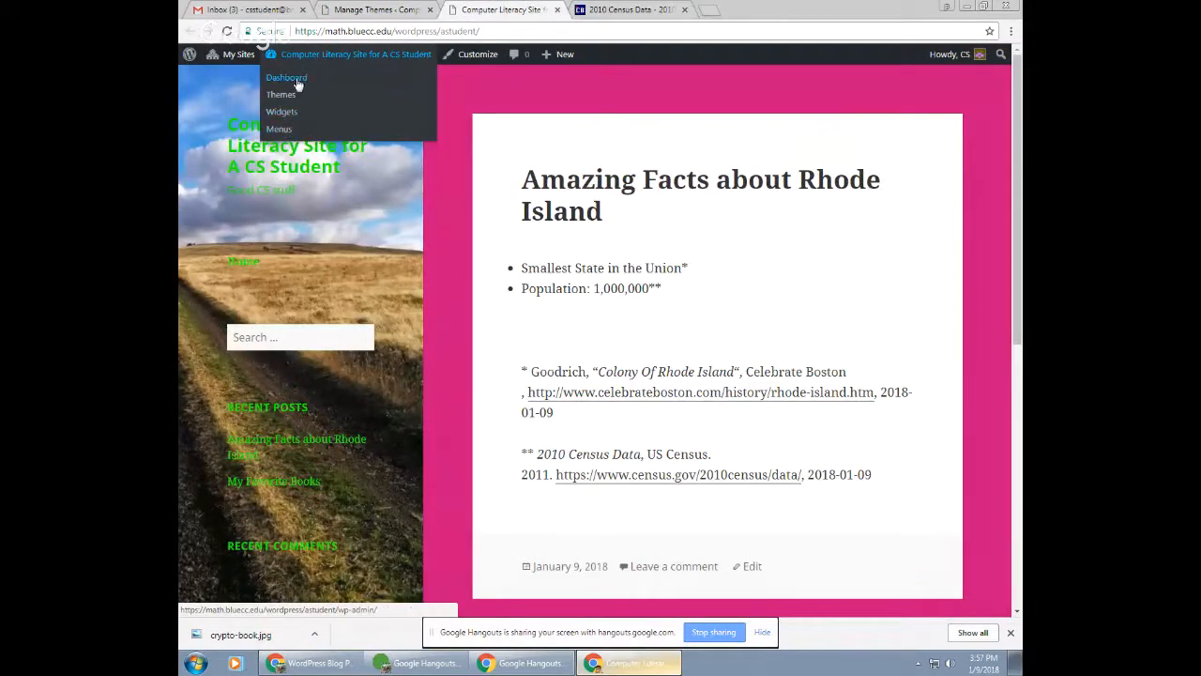
{"action": "left_click", "coordinate": [296, 77]}
Step: Add the Portfolio and About pages to Another menu in the Customizer
{"action": "mouse_move", "coordinate": [228, 261]}
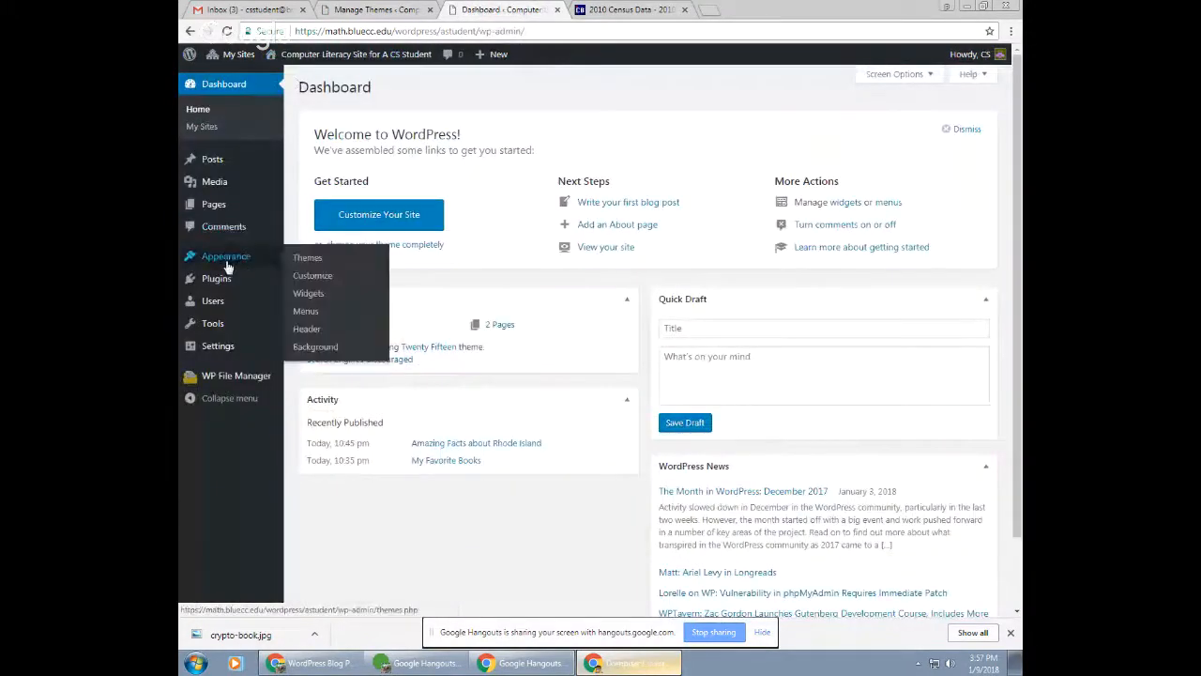
{"action": "left_click", "coordinate": [302, 274]}
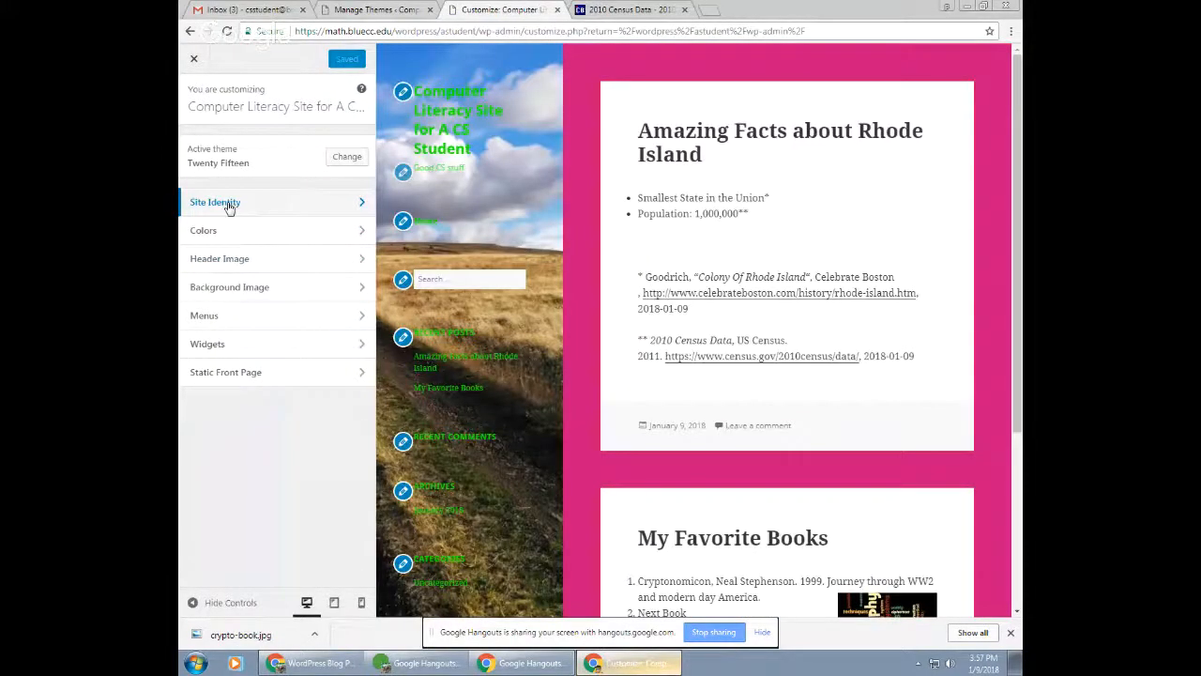
{"action": "left_click", "coordinate": [224, 319]}
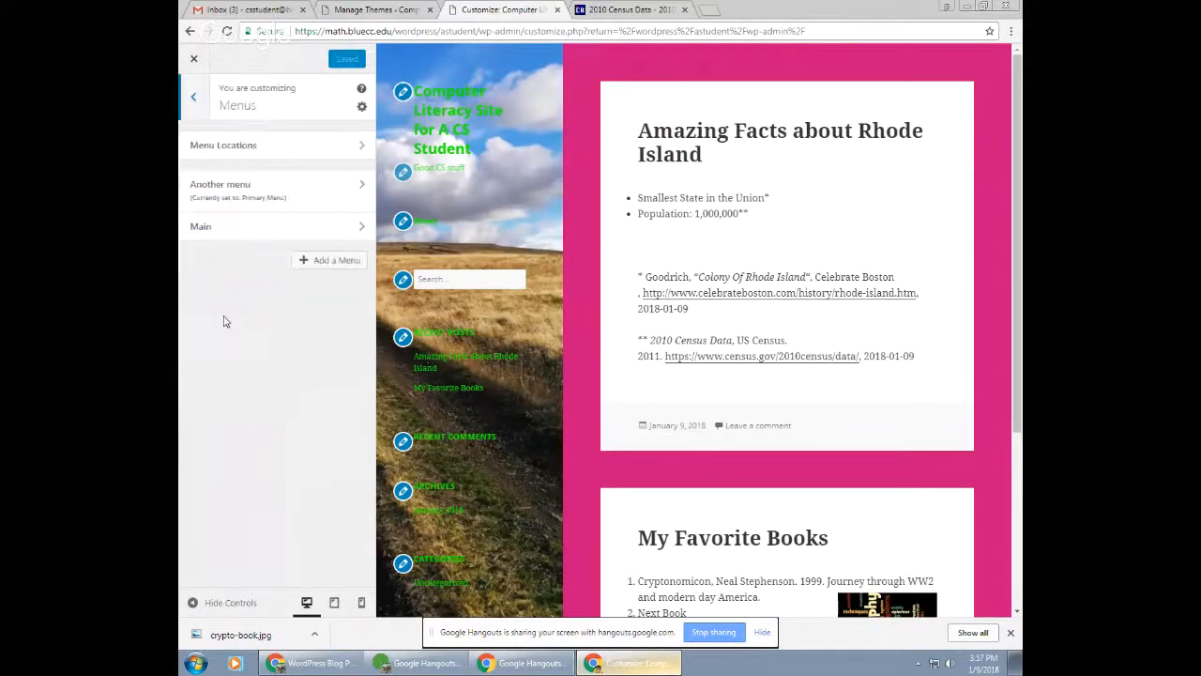
{"action": "left_click", "coordinate": [243, 191]}
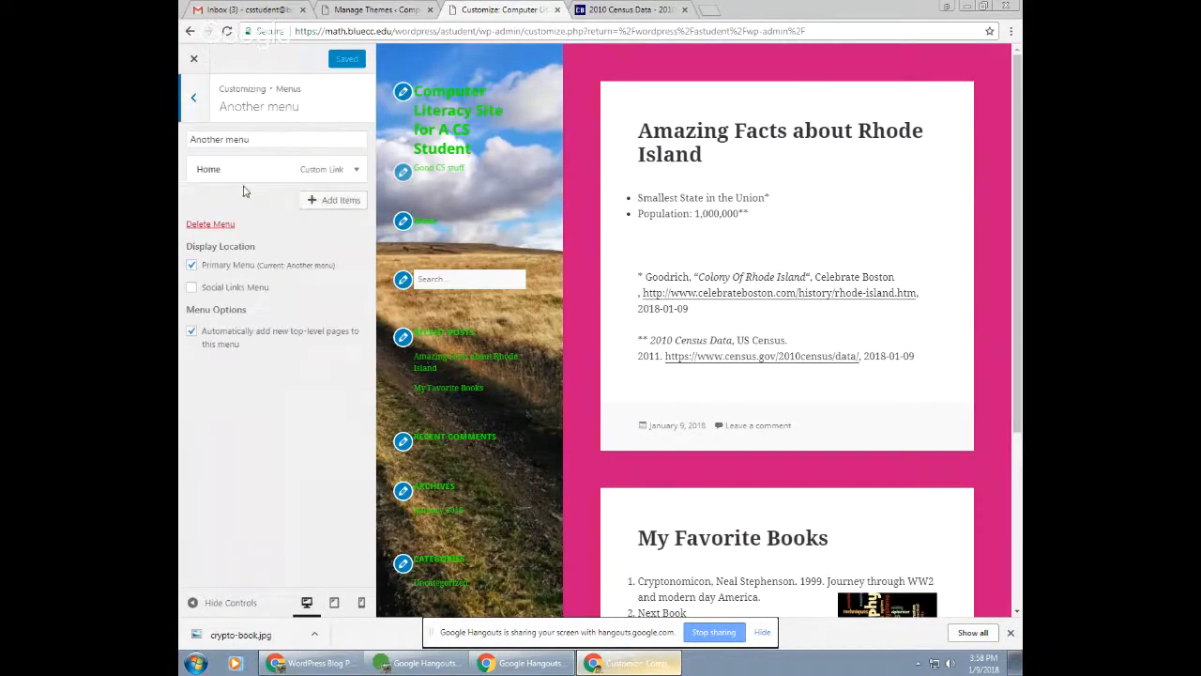
{"action": "left_click", "coordinate": [330, 199]}
{"action": "left_click_drag", "start_coordinate": [441, 188], "coordinate": [253, 201]}
{"action": "left_click", "coordinate": [484, 194]}
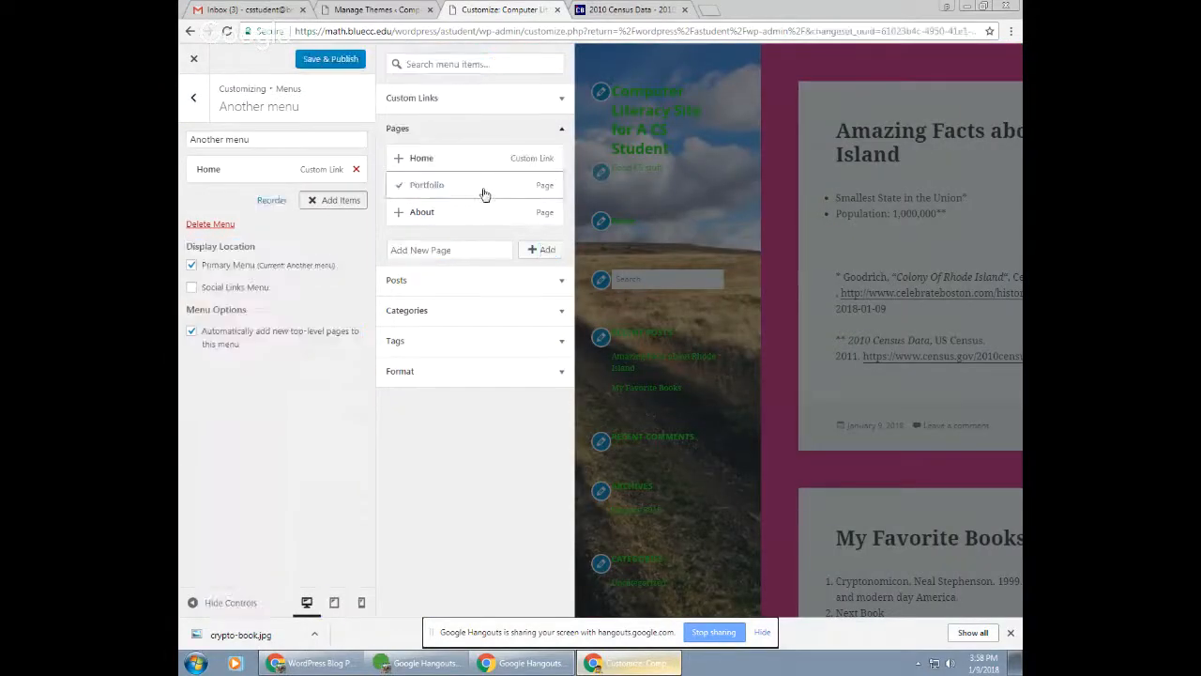
{"action": "left_click", "coordinate": [397, 212]}
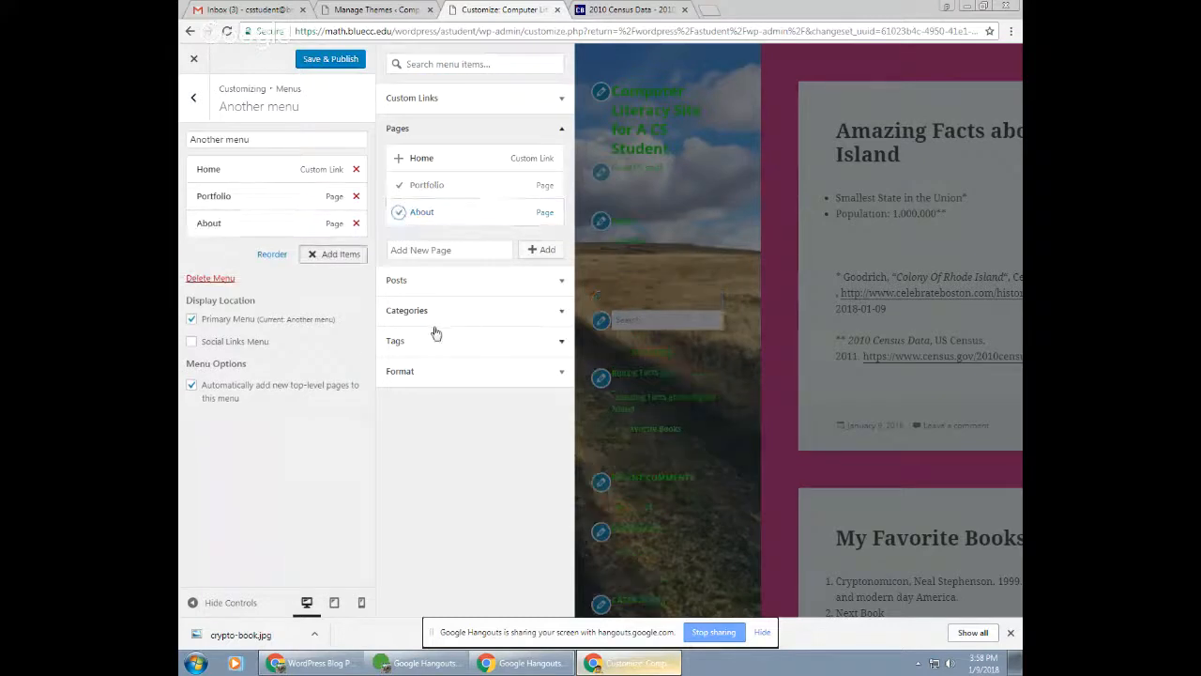
Step: Move About above Portfolio, publish the menu, and return to the dashboard
{"action": "left_click_drag", "start_coordinate": [208, 223], "coordinate": [216, 195]}
{"action": "left_click", "coordinate": [324, 60]}
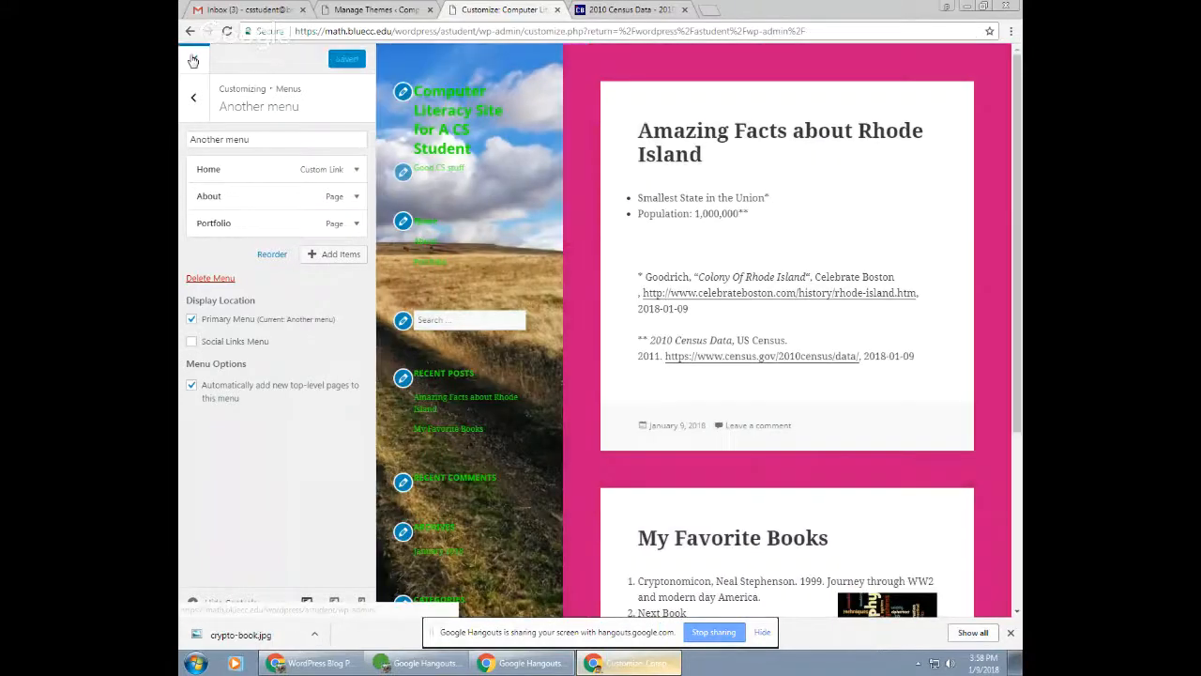
{"action": "left_click", "coordinate": [193, 59]}
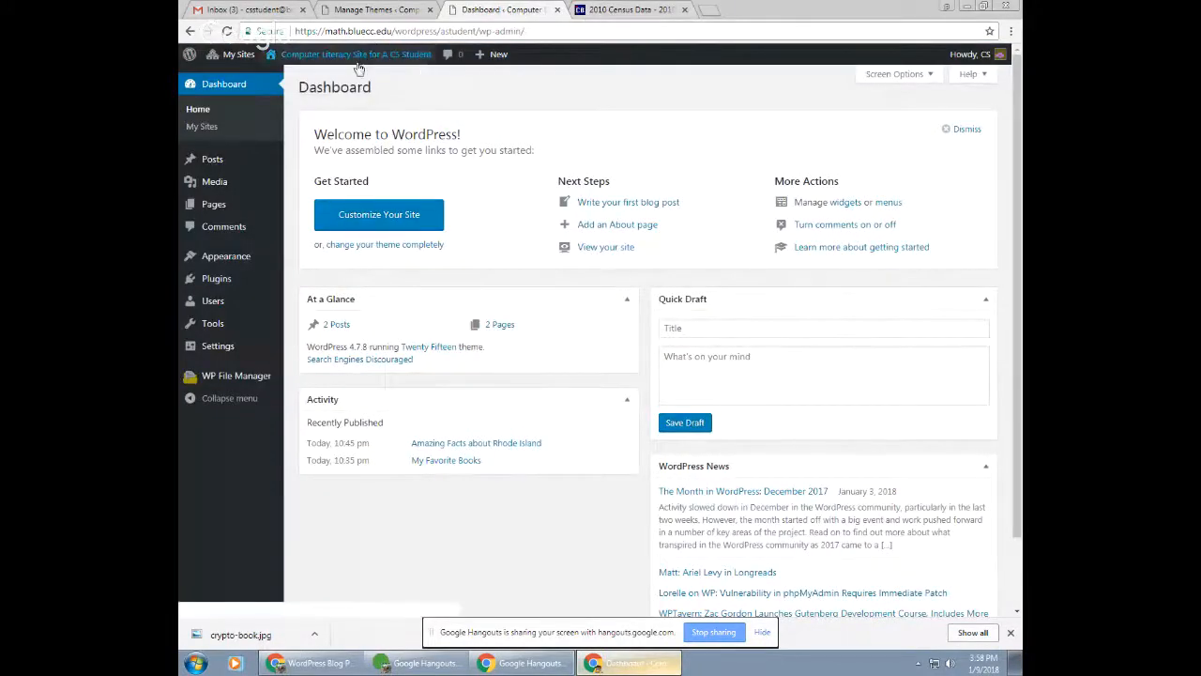
Step: View the live front page and confirm the sidebar menu shows Home, About and Portfolio
{"action": "left_click", "coordinate": [282, 78]}
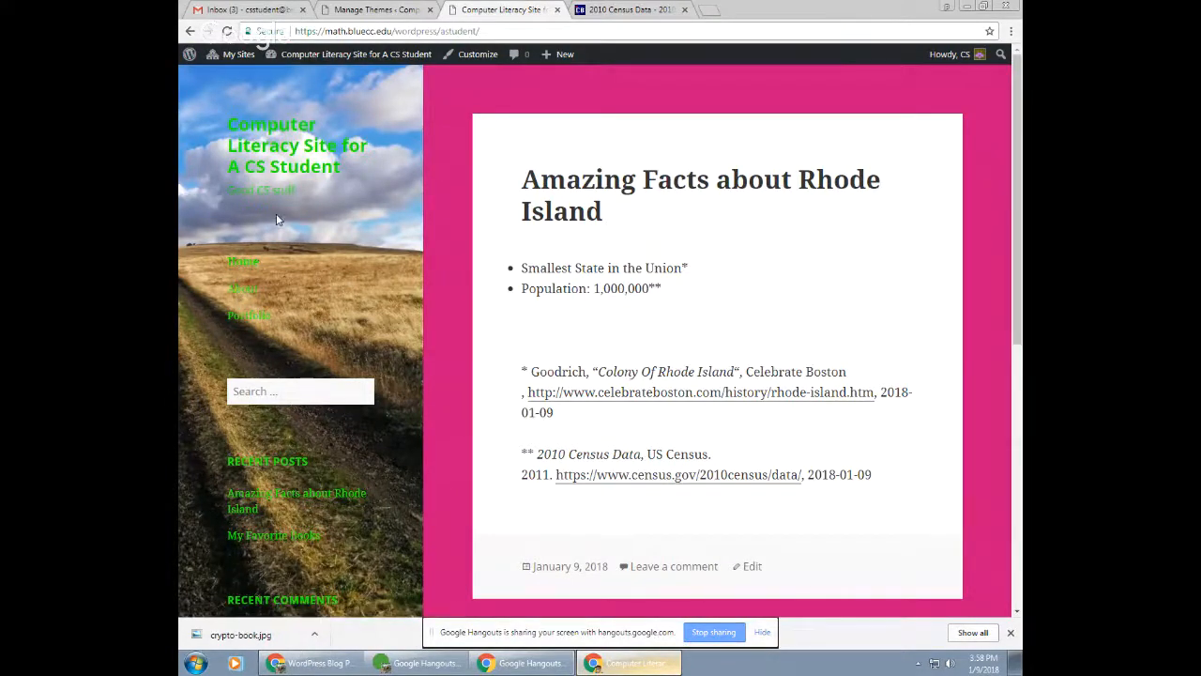
{"action": "scroll", "coordinate": [307, 269], "scroll_direction": "down", "scroll_amount": 3}
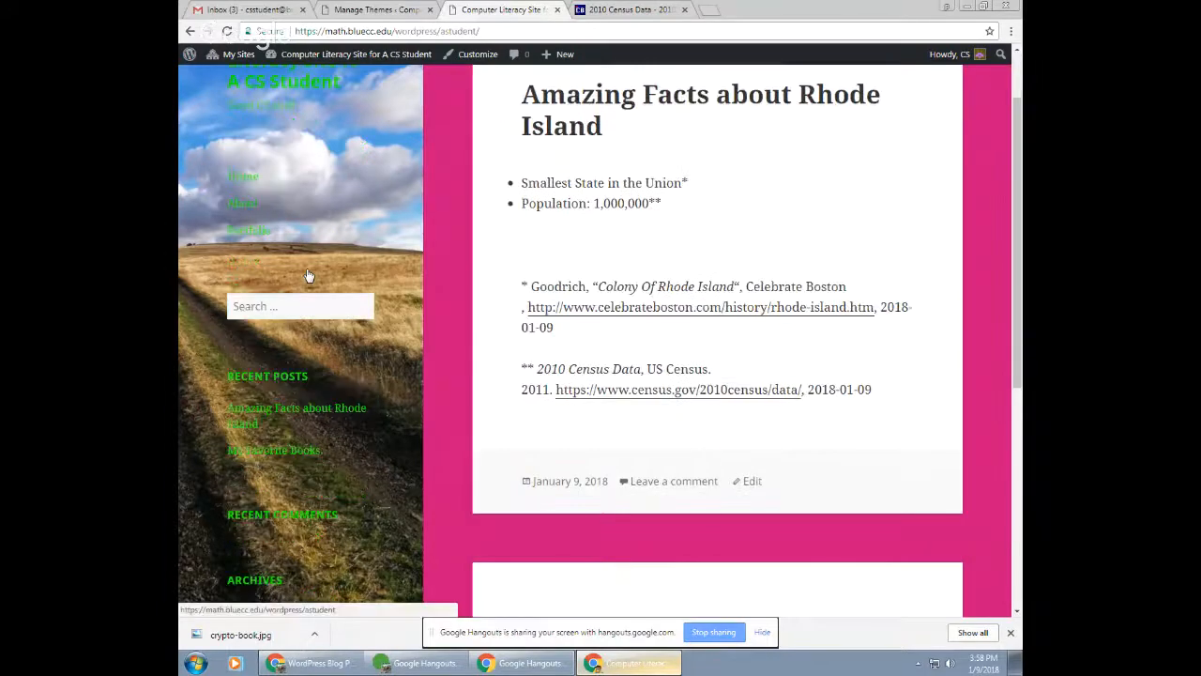
{"action": "scroll", "coordinate": [306, 270], "scroll_direction": "down", "scroll_amount": 4}
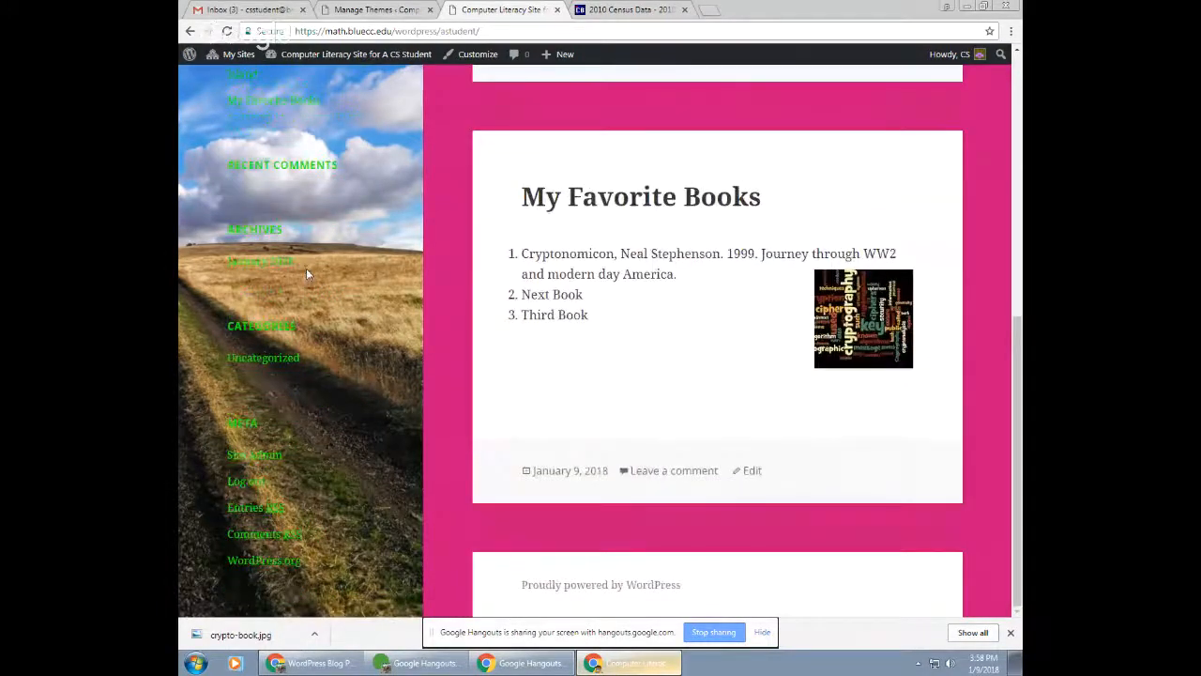
{"action": "scroll", "coordinate": [305, 268], "scroll_direction": "up", "scroll_amount": 10}
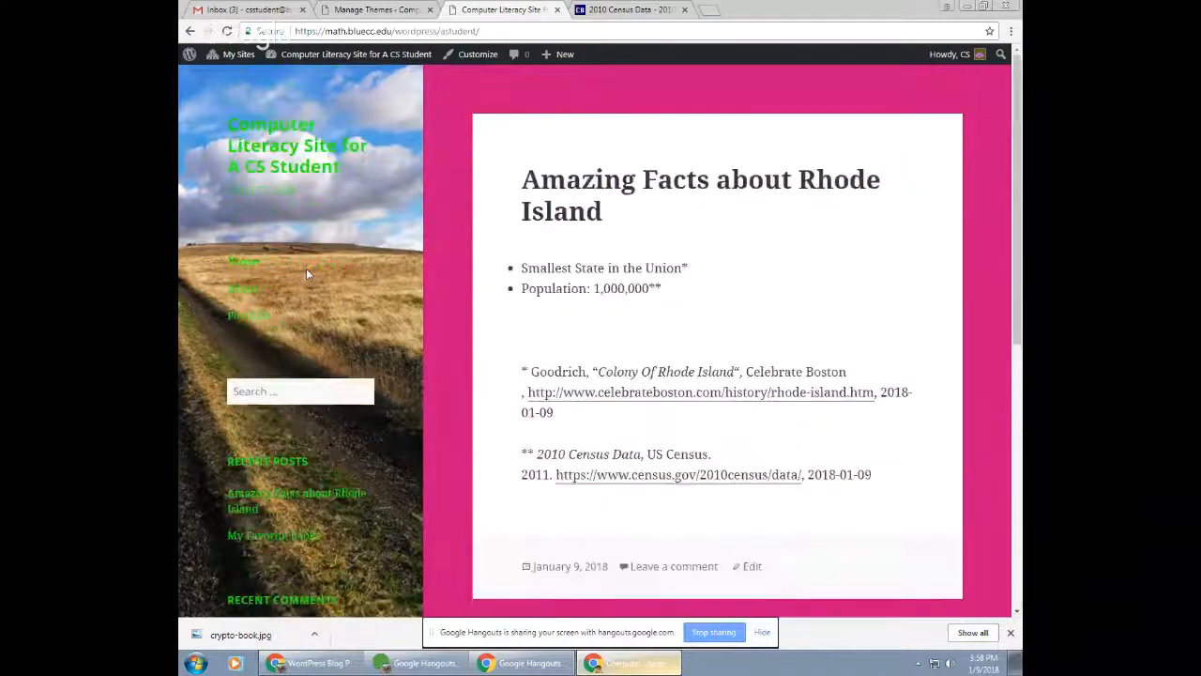